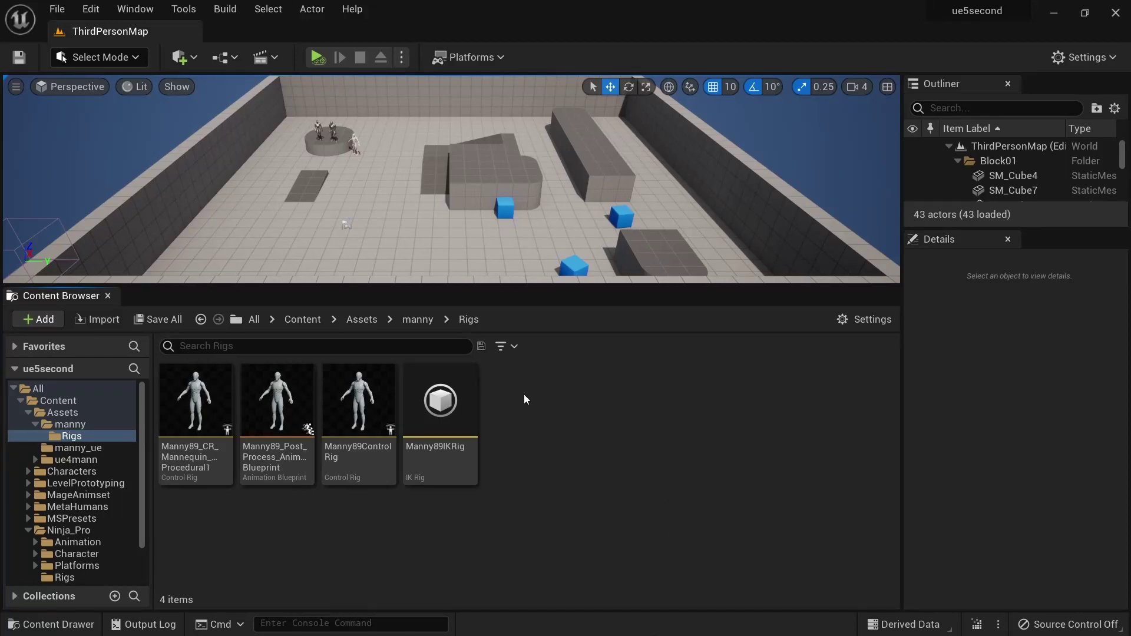
Create a new IK Retargeter in the Rigs folder using MageIKRig as its source rig
mouse_move(621, 399)
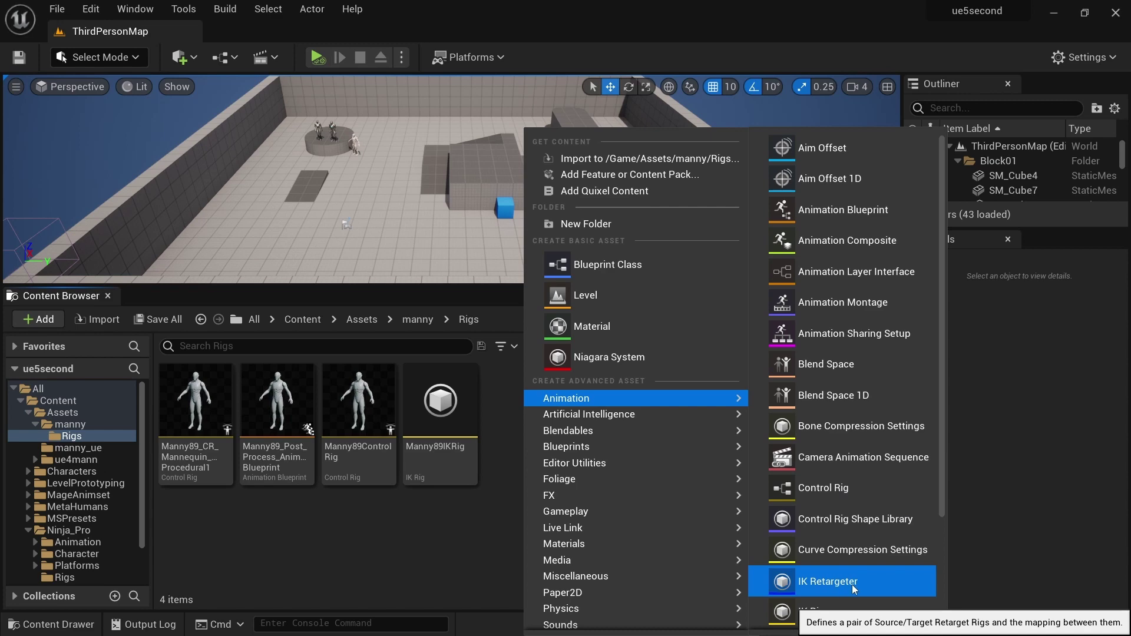
click(820, 583)
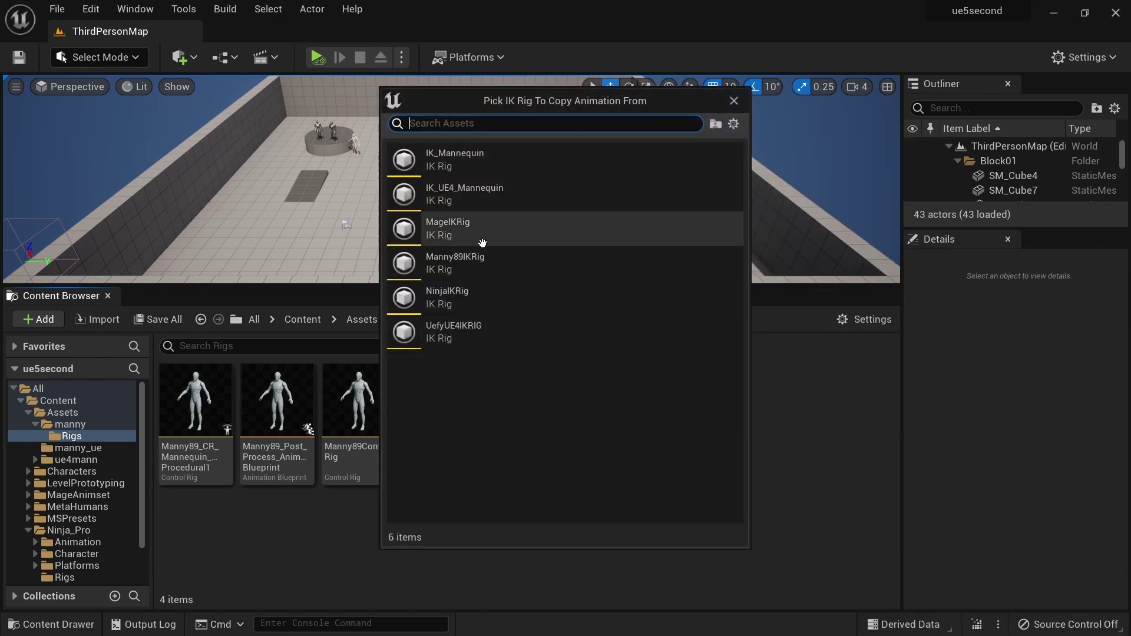
click(496, 235)
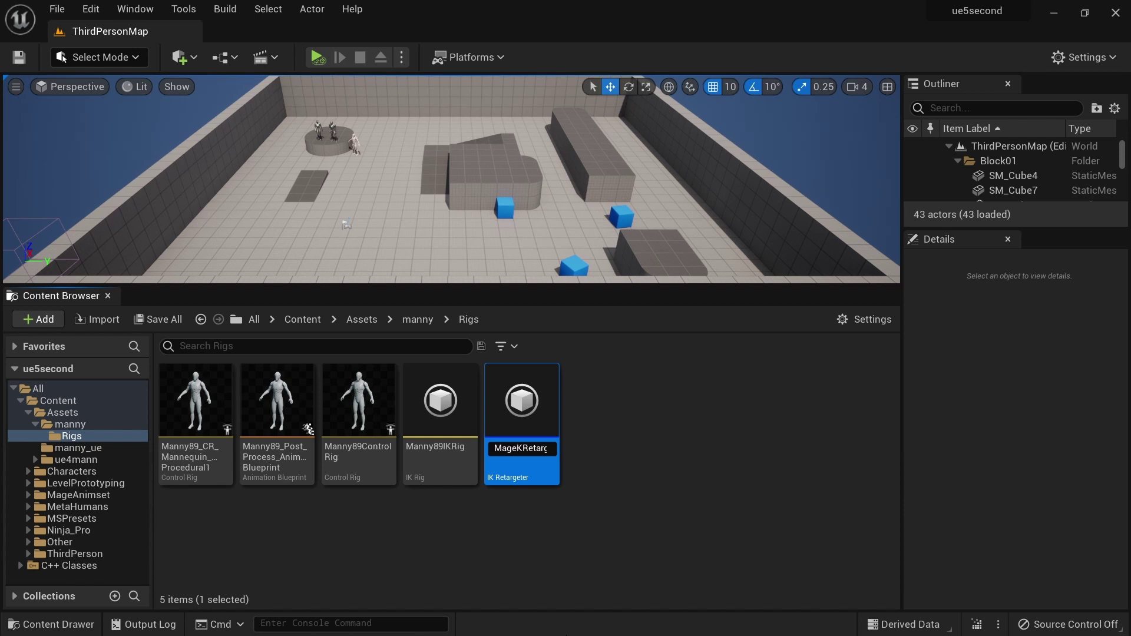
Confirm the name MageManny89IKRetargeter, open it, and set Manny89IKRig as the target IK rig
key(Return)
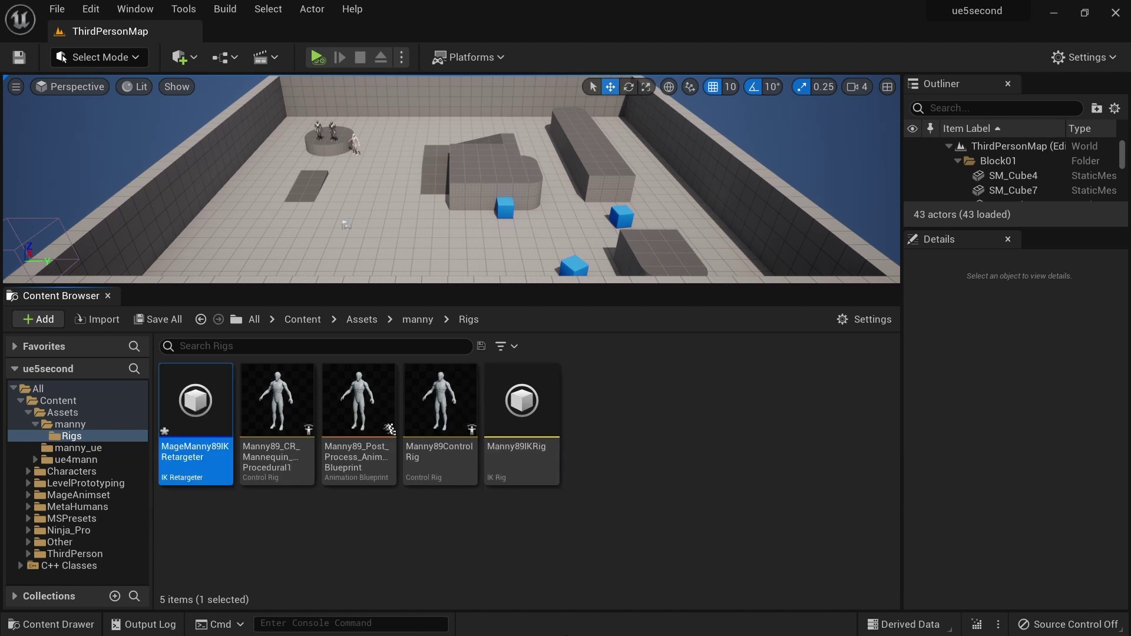
double_click(197, 412)
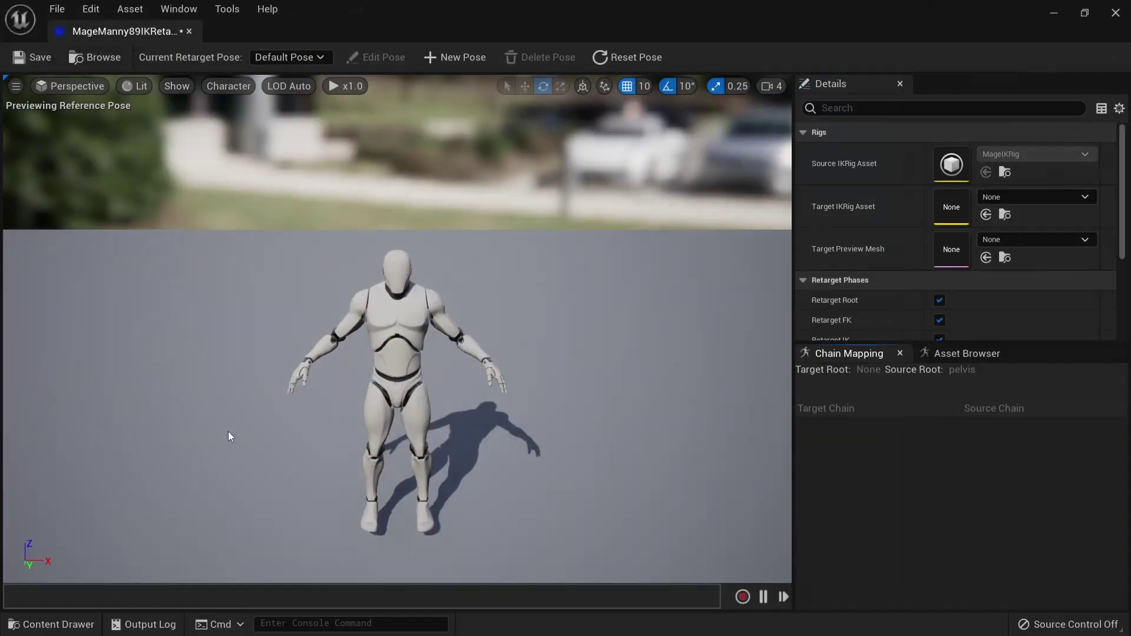
click(1024, 197)
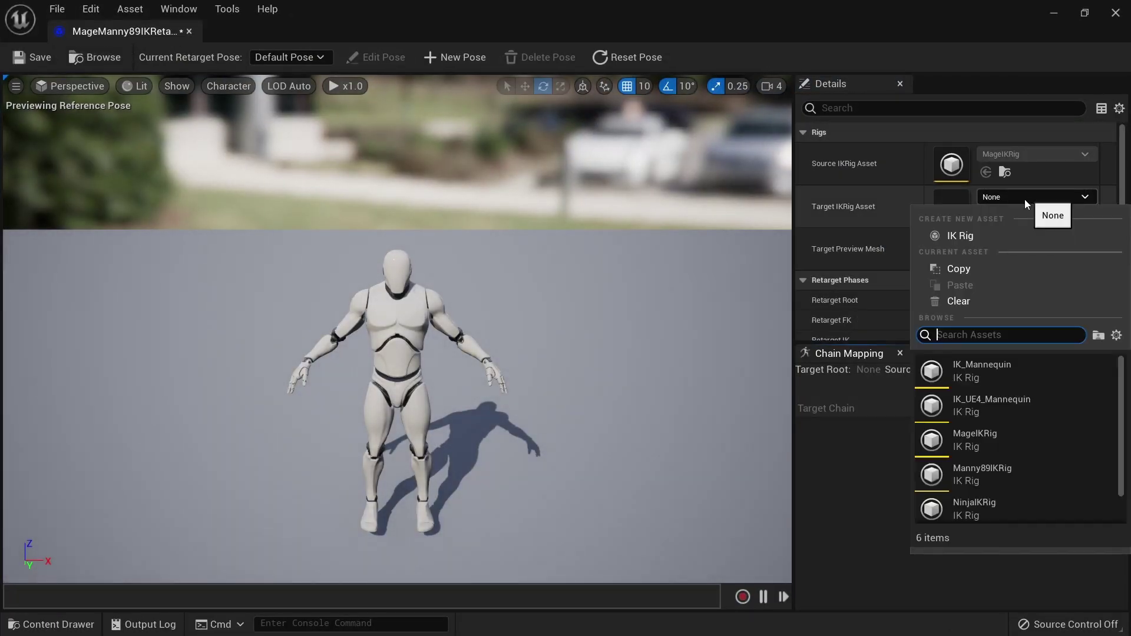
click(1022, 474)
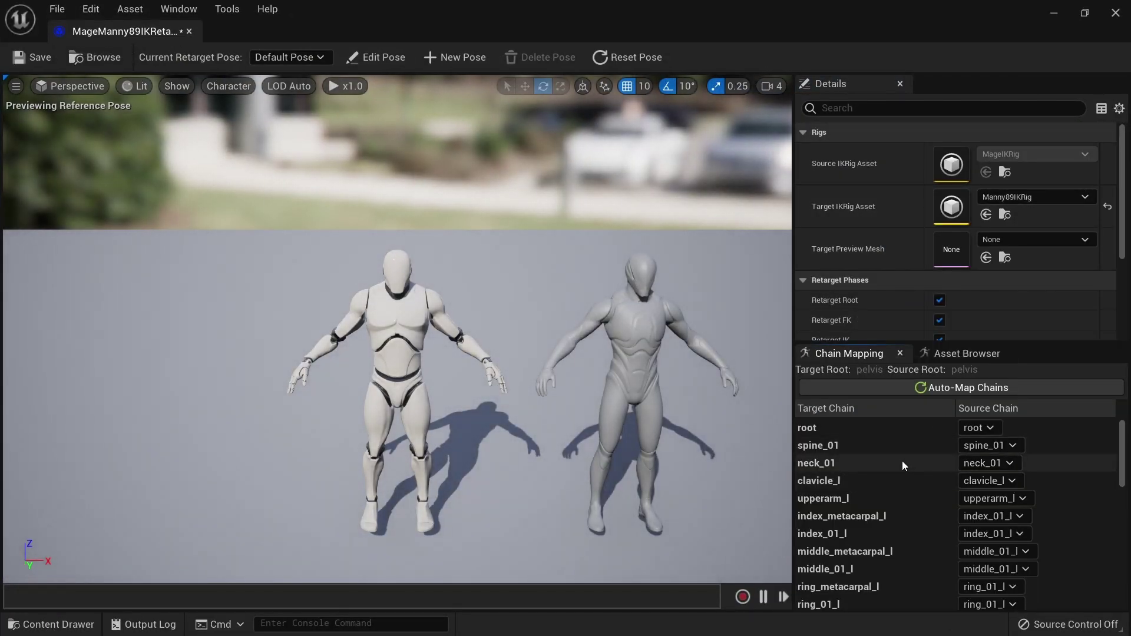
Preview the Mage_Attack_04 animation on both characters from the Asset Browser
scroll(903, 461, down, 6)
scroll(910, 497, up, 4)
scroll(919, 474, up, 2)
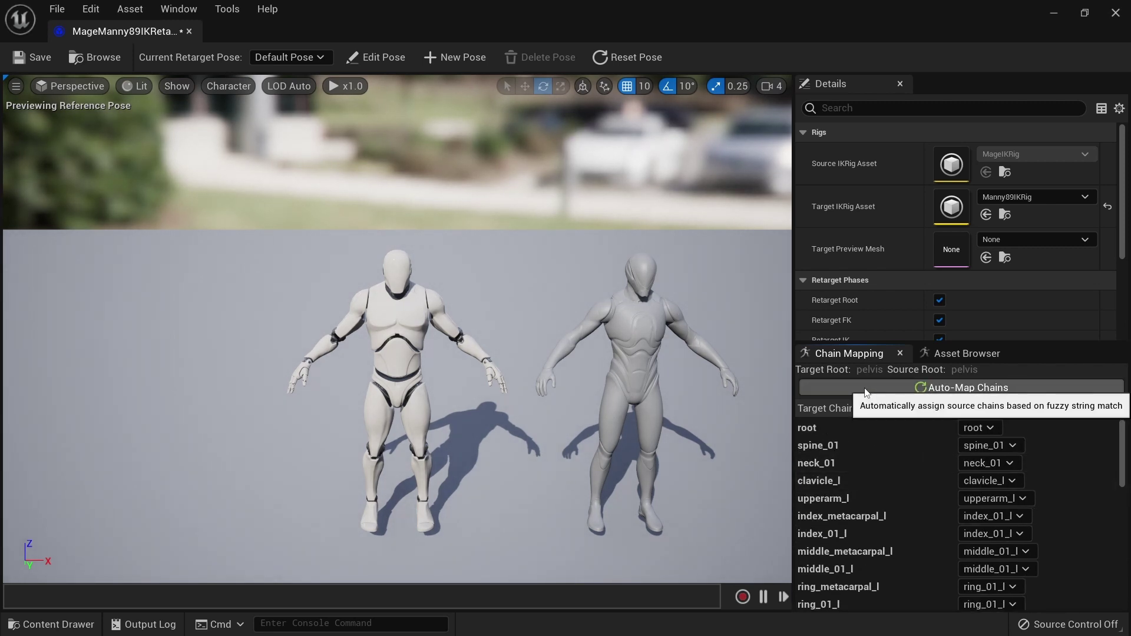
click(966, 354)
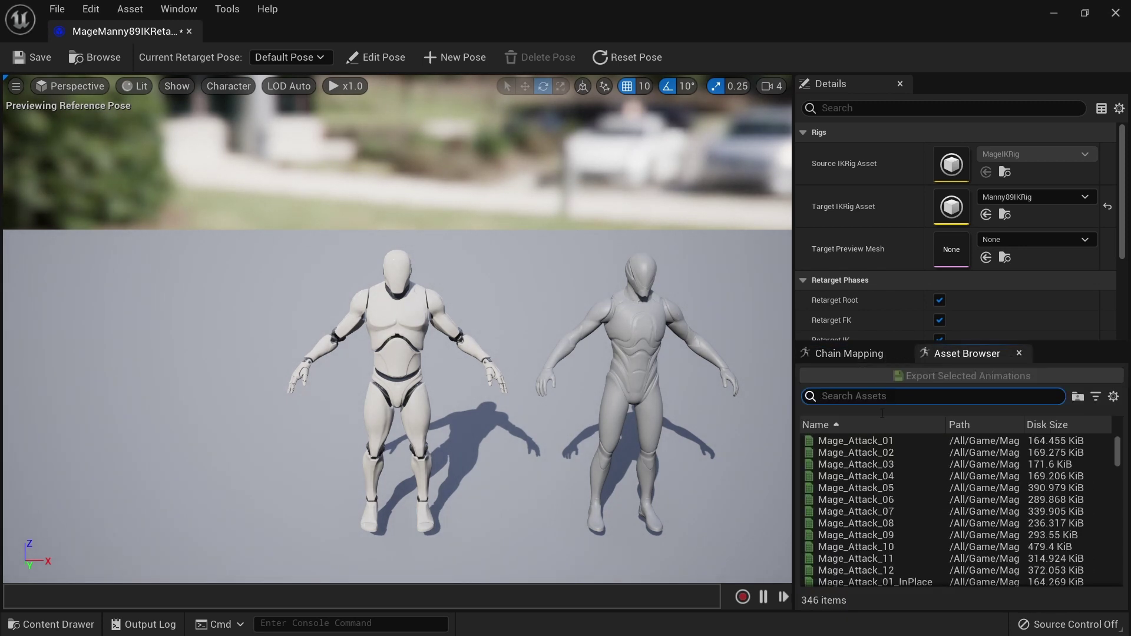
click(859, 476)
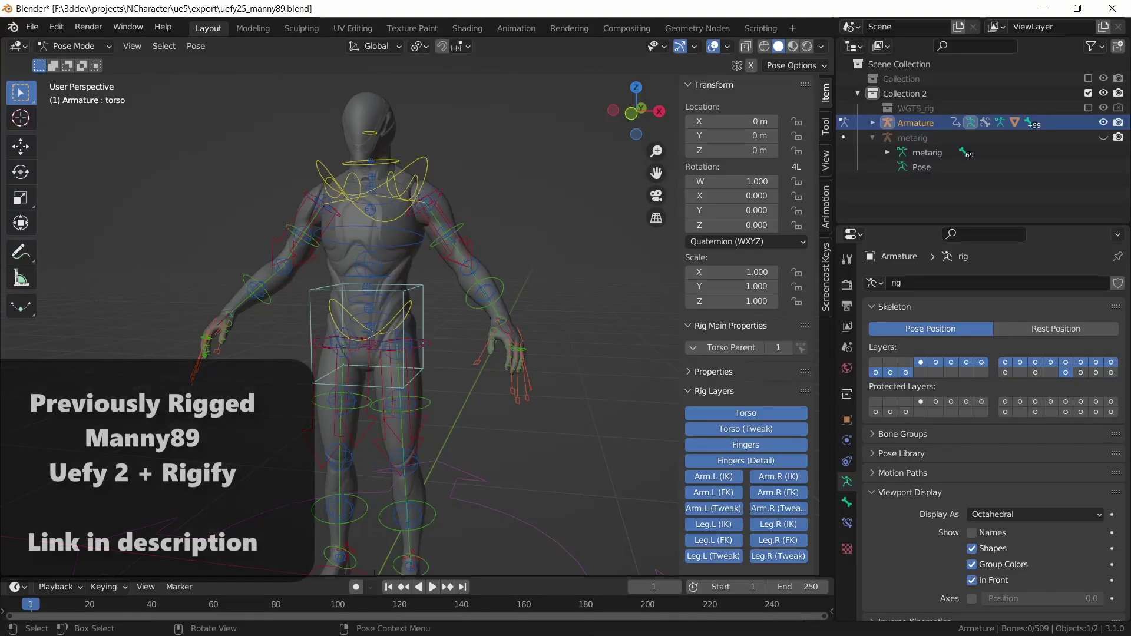
Show the deform bone layer and inspect the left-hand metacarpal bones, including index_metacarpal_l
shift+click(1005, 373)
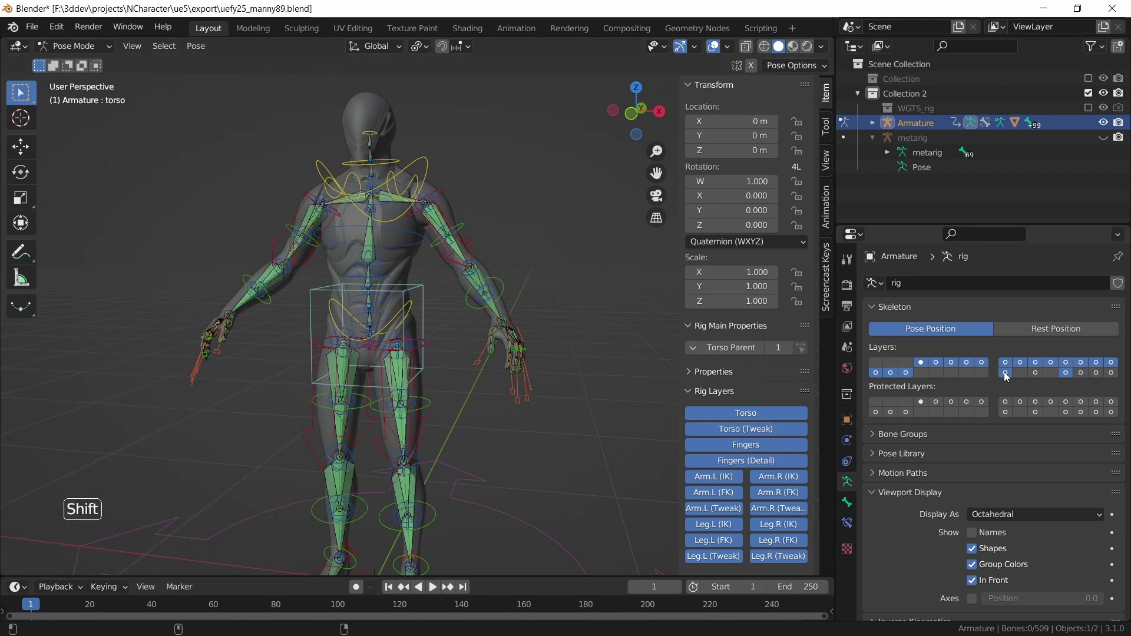
click(519, 340)
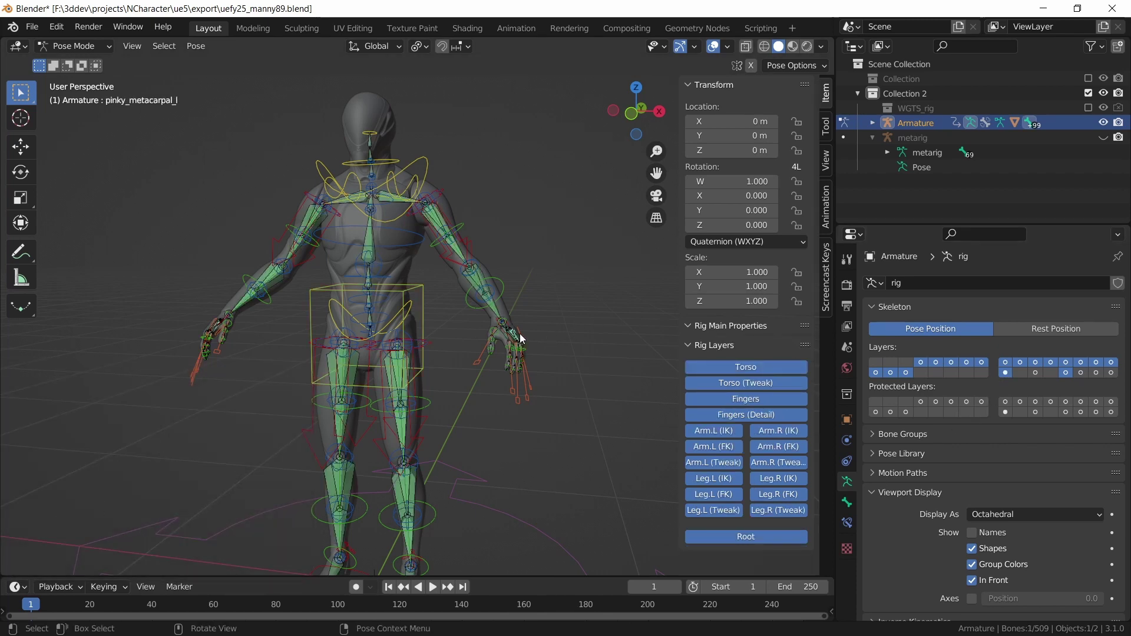
key(KP_Decimal)
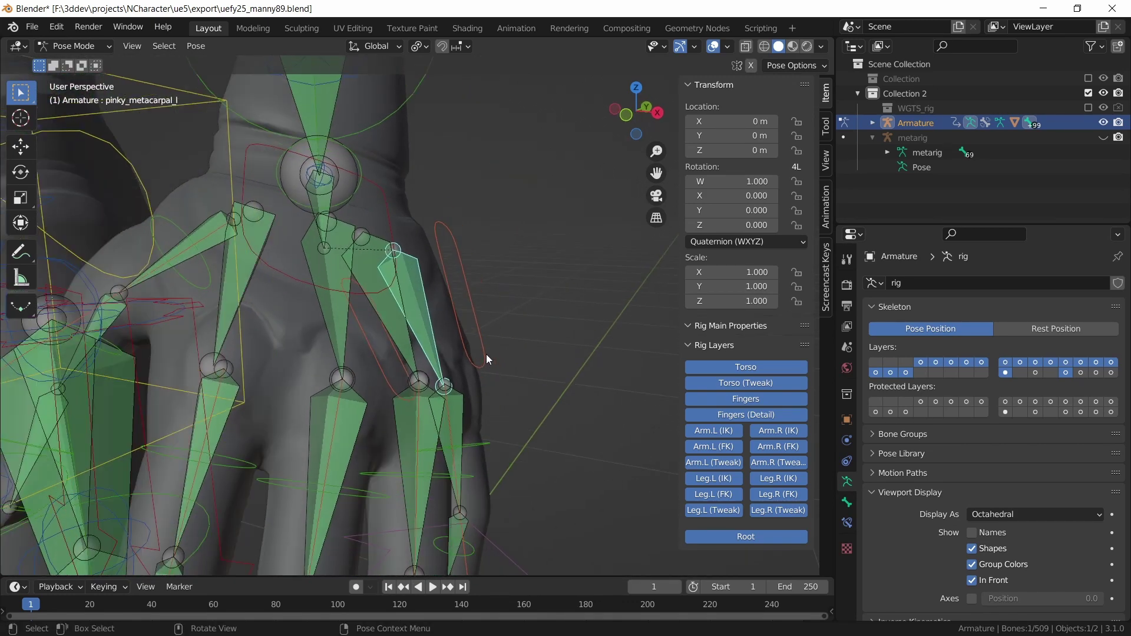
scroll(486, 357, down, 5)
click(353, 345)
click(347, 310)
middle_drag(347, 310, 366, 319)
Select and frame the left hand IK control, orbiting to view it from new angles
scroll(365, 319, down, 5)
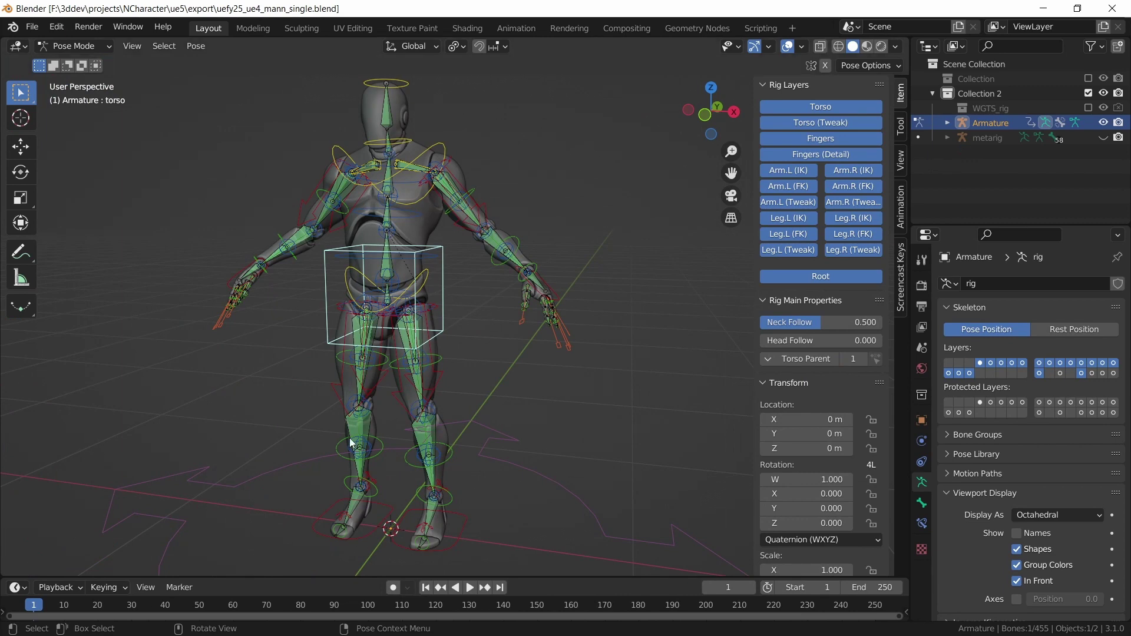
middle_drag(351, 443, 483, 370)
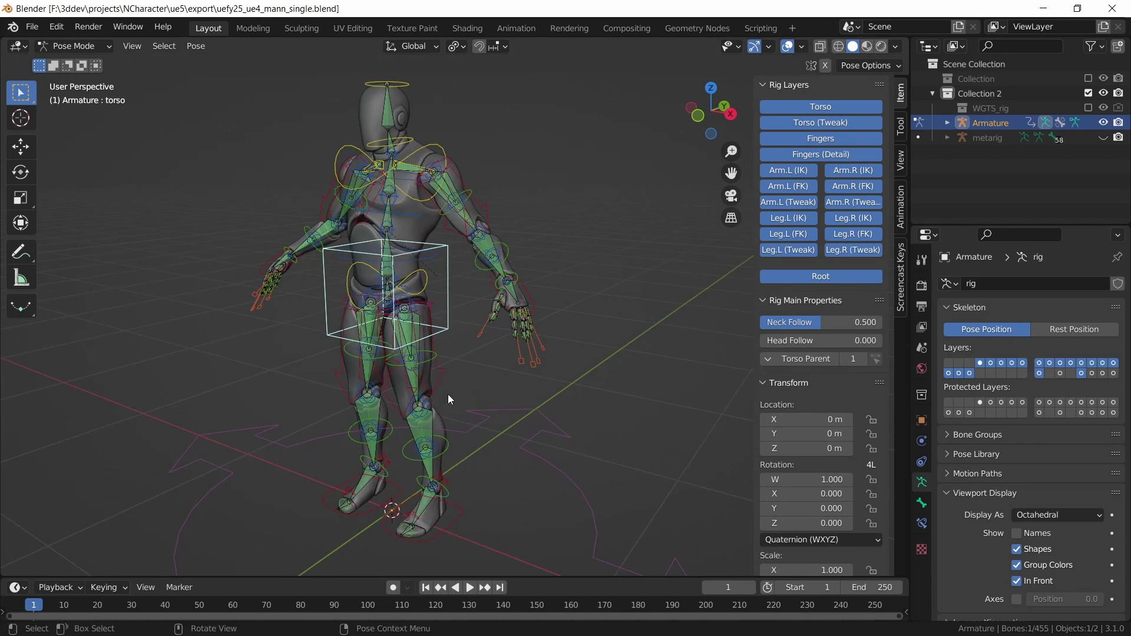
click(528, 298)
key(KP_Decimal)
middle_drag(422, 391, 445, 312)
scroll(447, 305, down, 5)
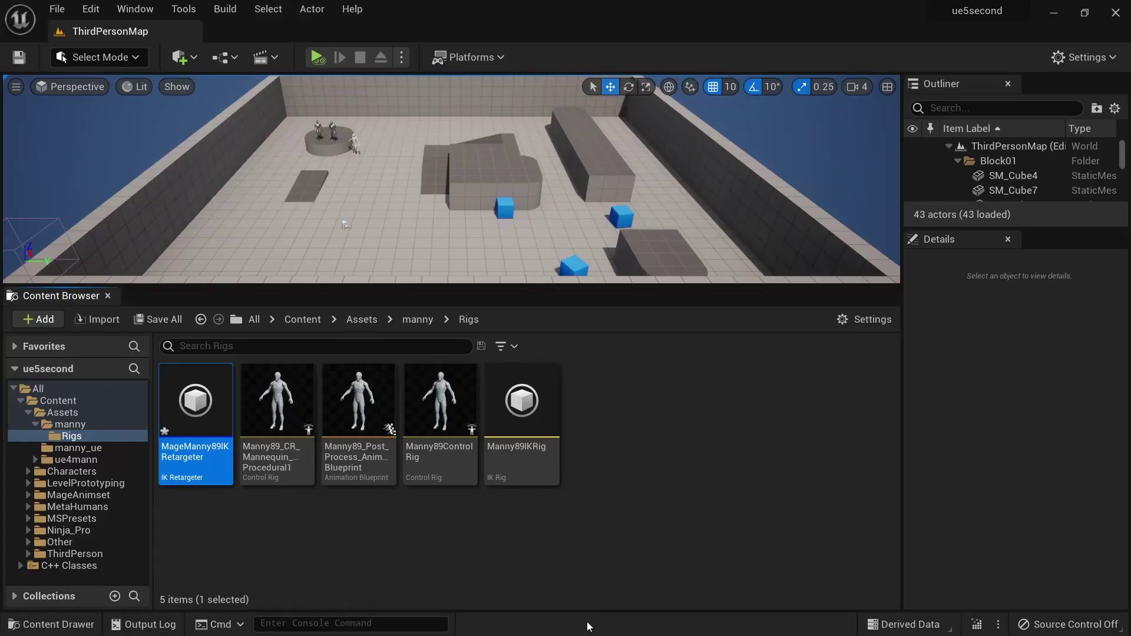
Open the retargeter's Chain Mapping and set index_metacarpal_l's source chain to None
double_click(201, 436)
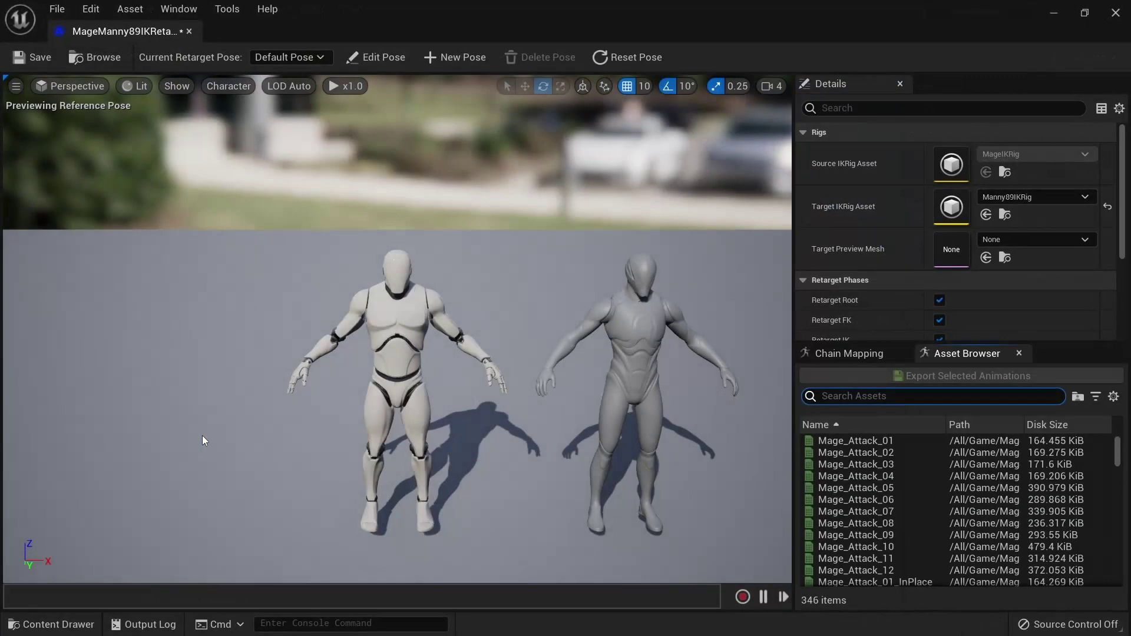
click(849, 353)
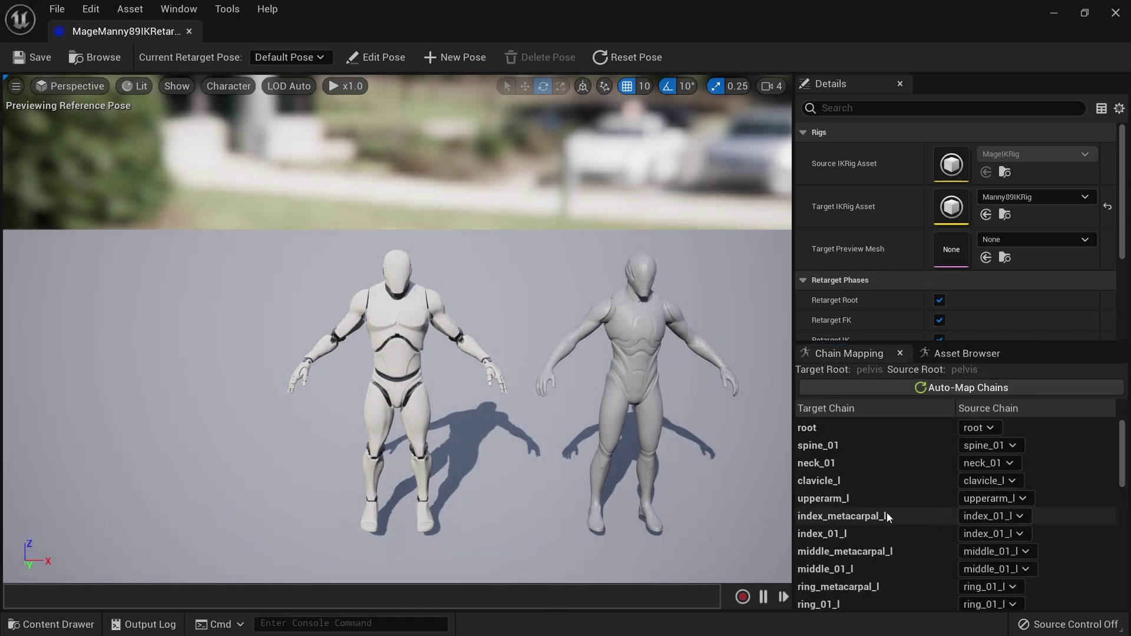
click(921, 520)
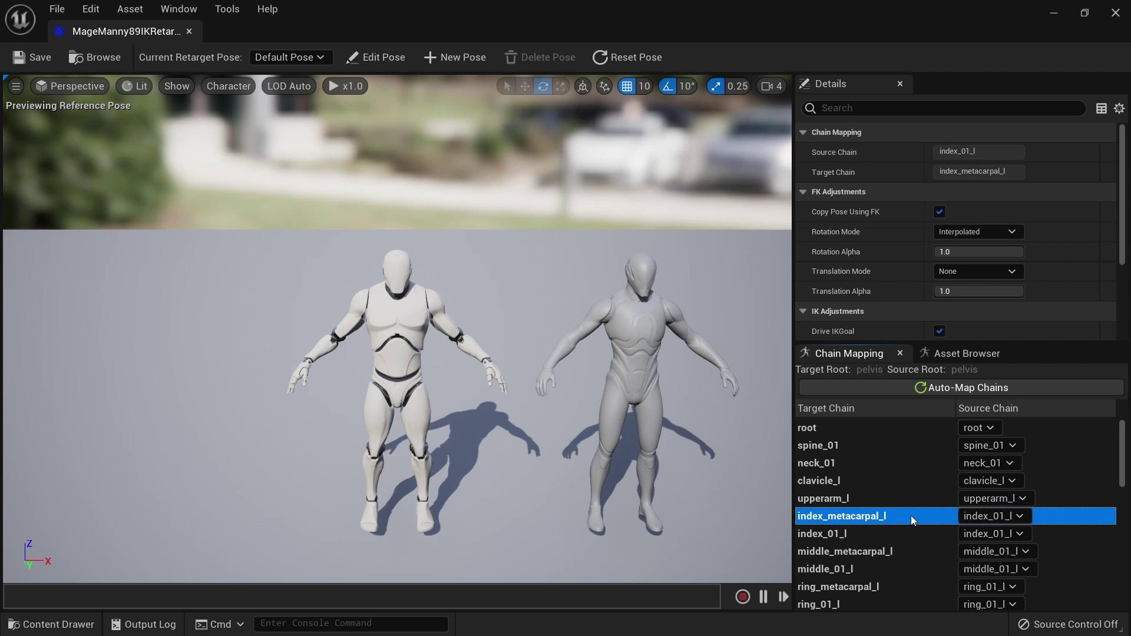
click(994, 516)
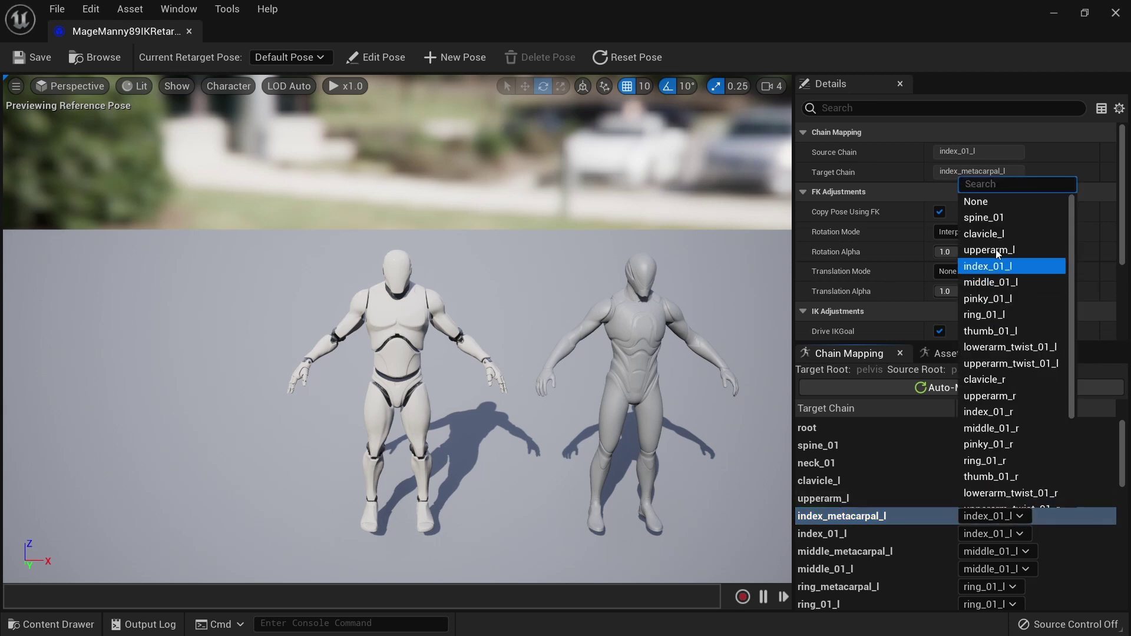
click(1005, 201)
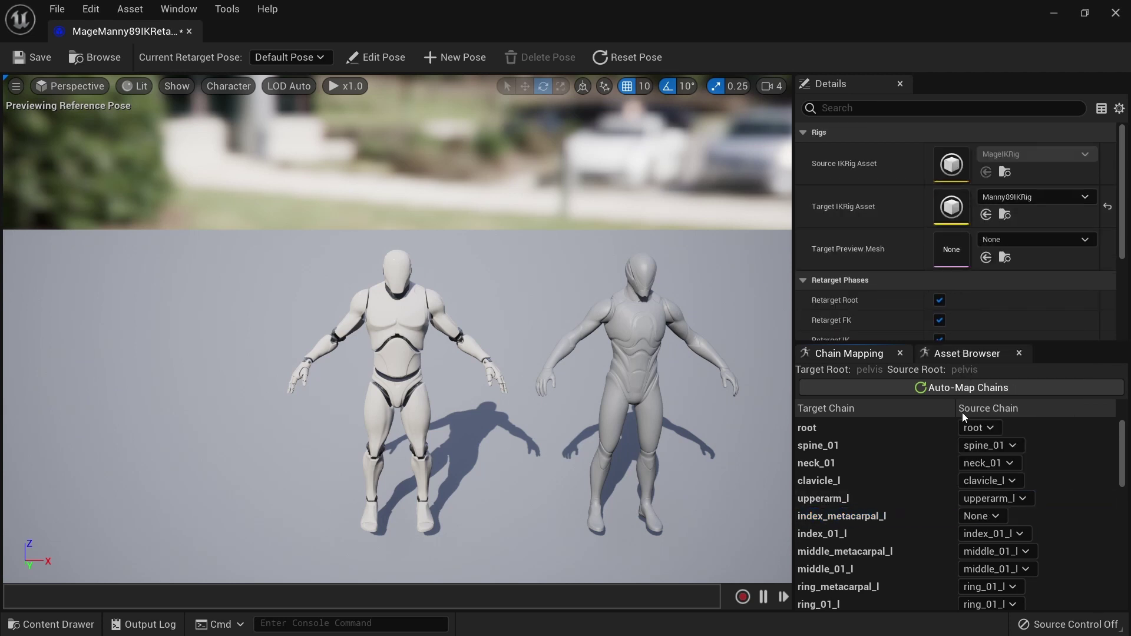
Set the middle, ring and pinky metacarpal_l chains' source to None
click(999, 553)
click(997, 236)
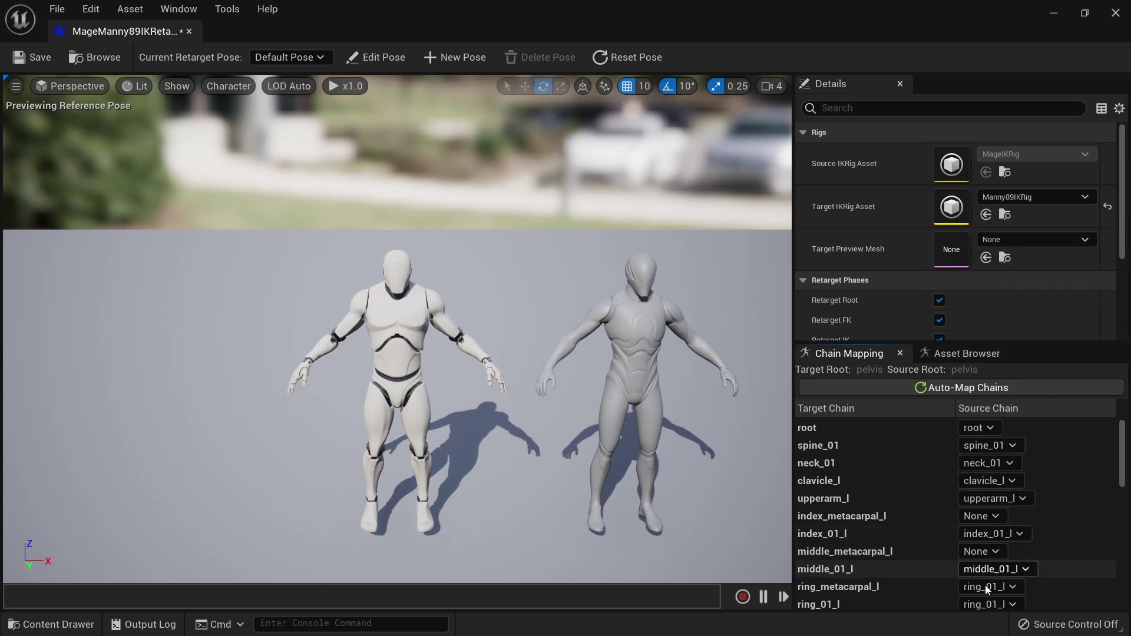
click(989, 590)
click(996, 272)
scroll(897, 516, down, 2)
scroll(896, 511, down, 1)
click(989, 528)
click(993, 218)
Unmap upperarm_twist_02_l and lowerarm_twist_02_l, then review the remaining chain mappings
scroll(954, 534, down, 3)
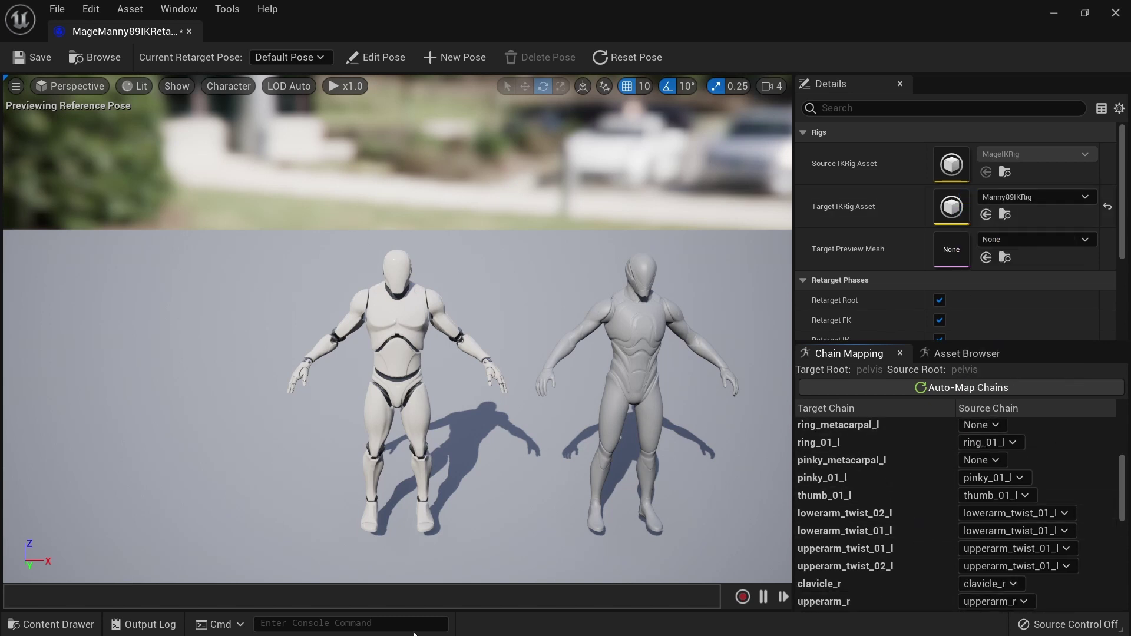
click(1006, 567)
click(995, 235)
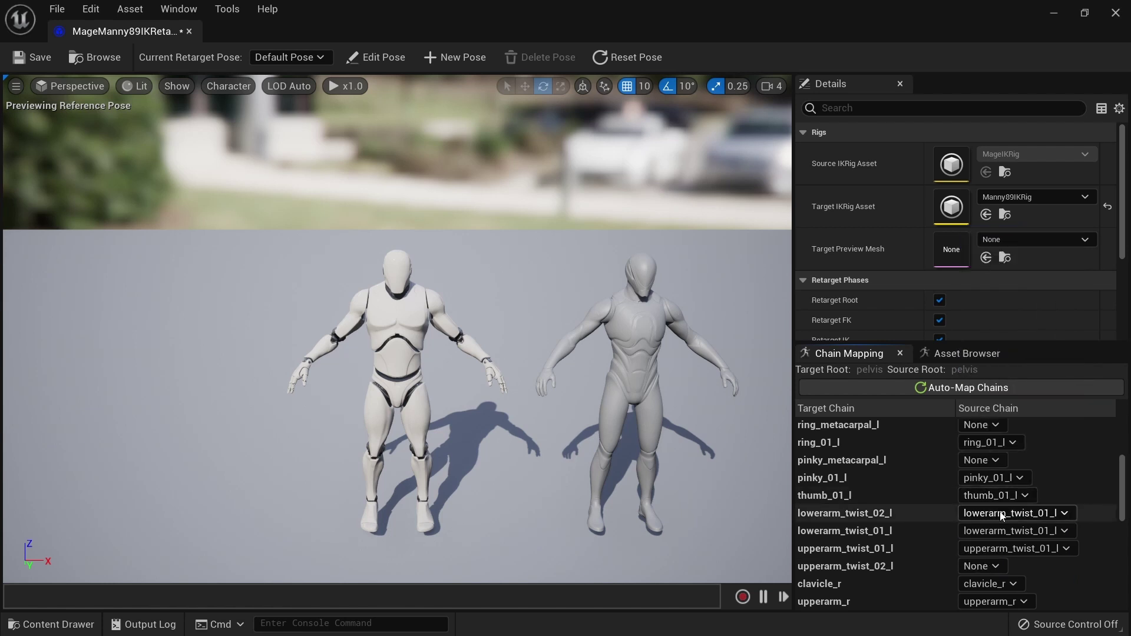
click(1009, 513)
click(975, 213)
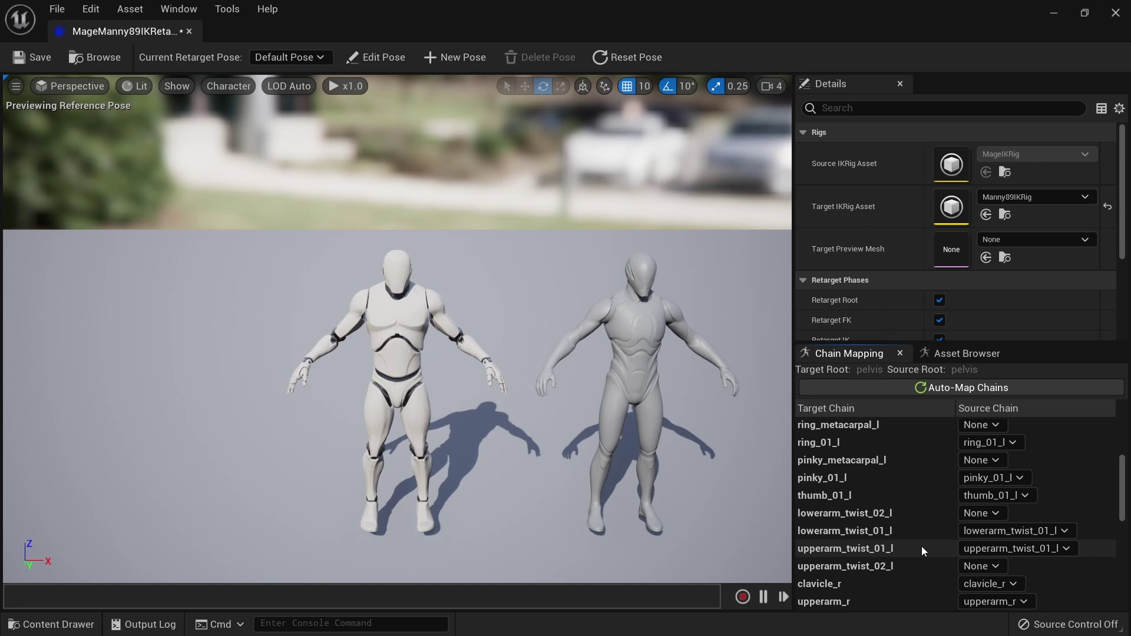
scroll(921, 545, down, 4)
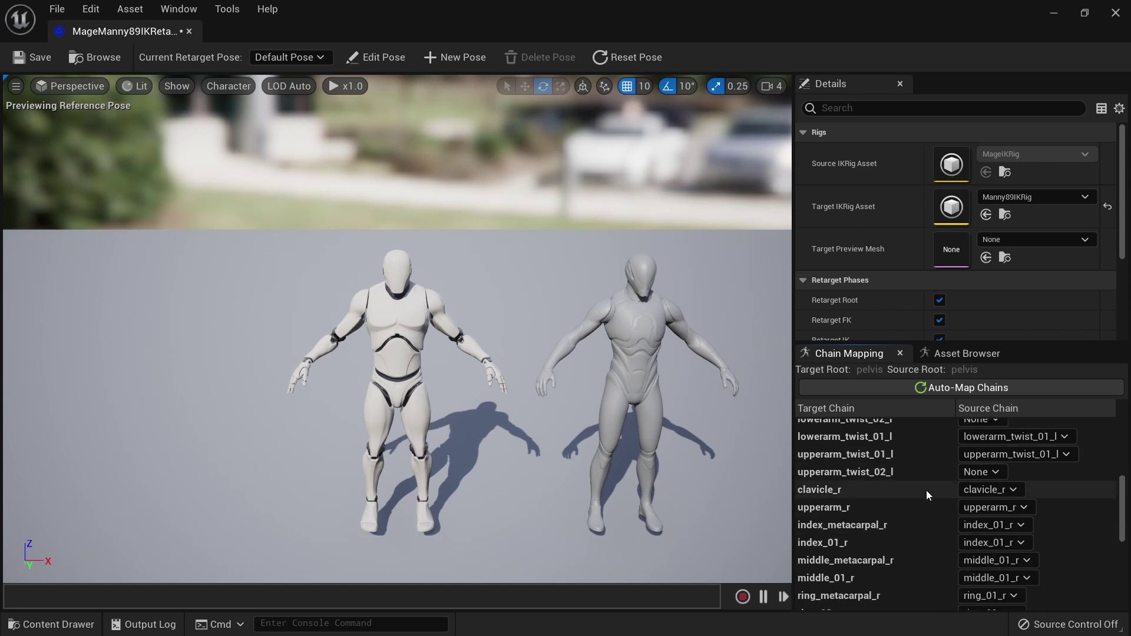
scroll(924, 489, down, 1)
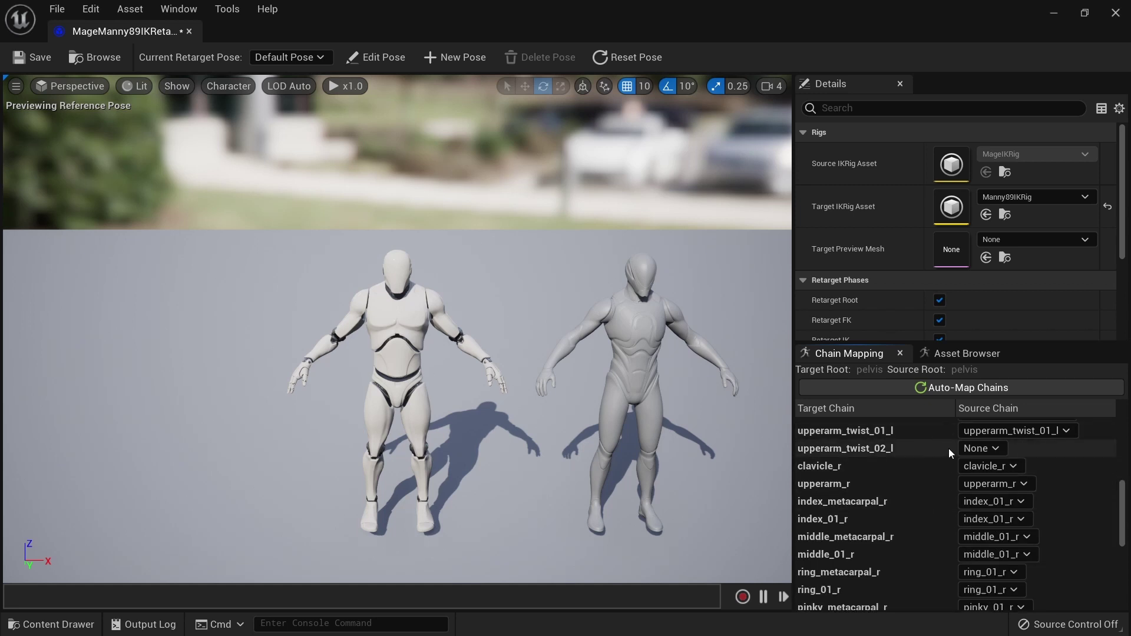
scroll(937, 452, down, 2)
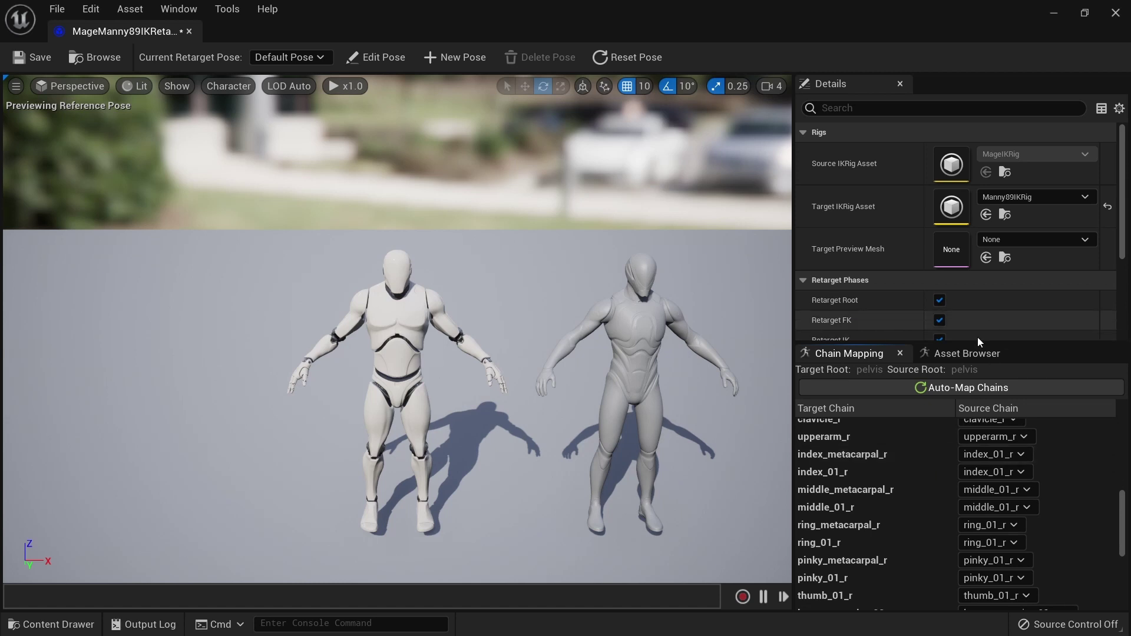
scroll(919, 471, up, 4)
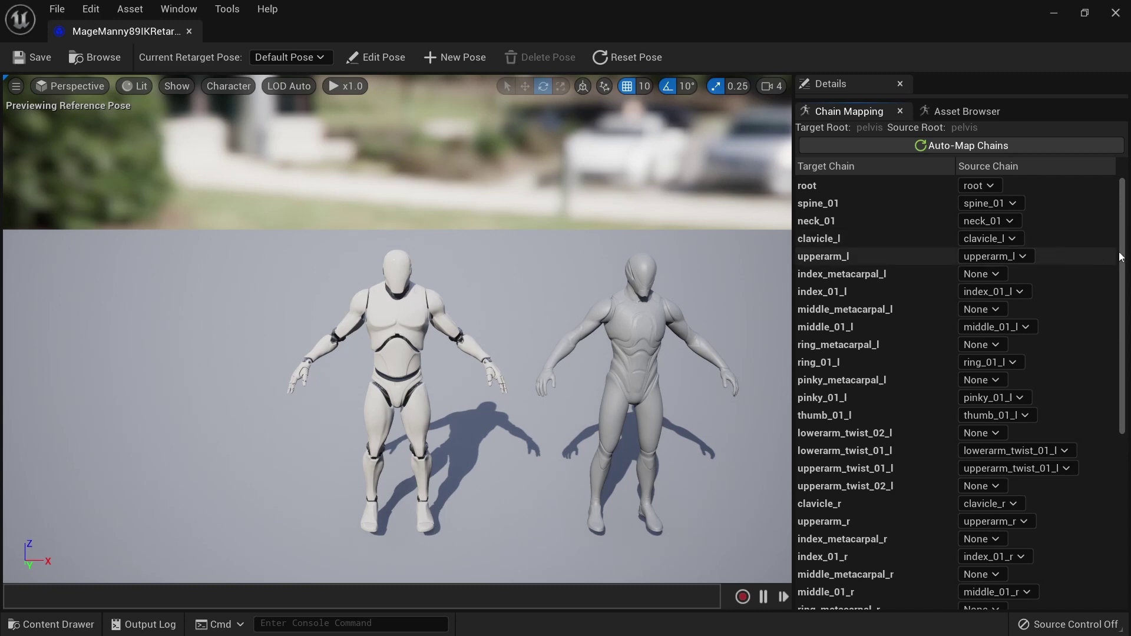
Preview Mage_Attack_03, _05 and _07 on Manny89, then cancel the chest bone rotation in Blender
drag(1121, 257, 1121, 443)
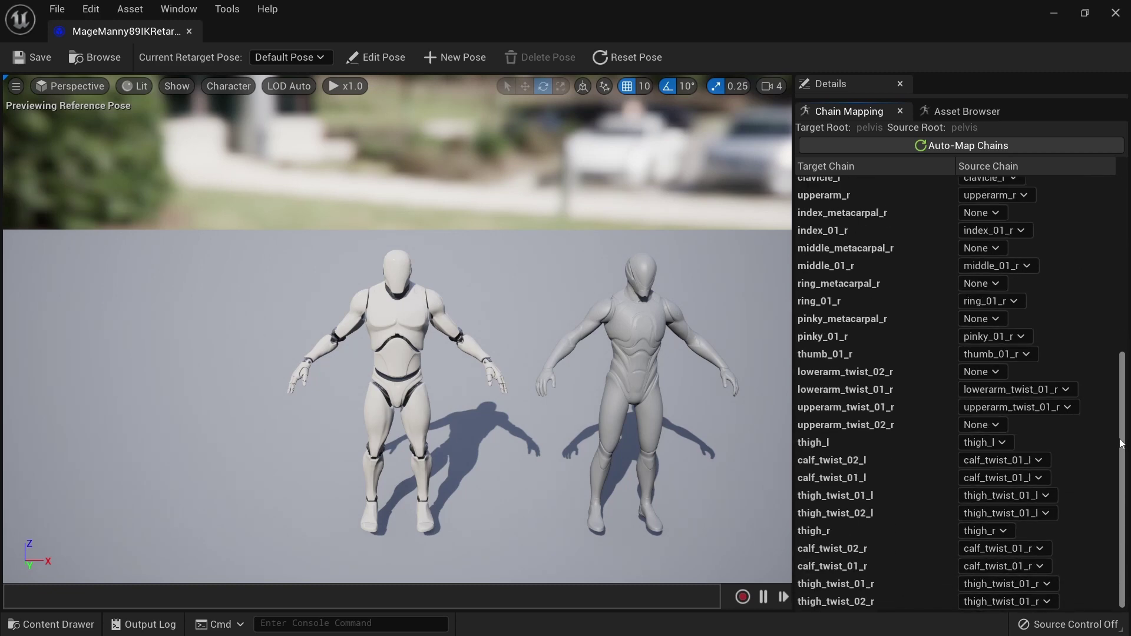
click(959, 114)
click(860, 223)
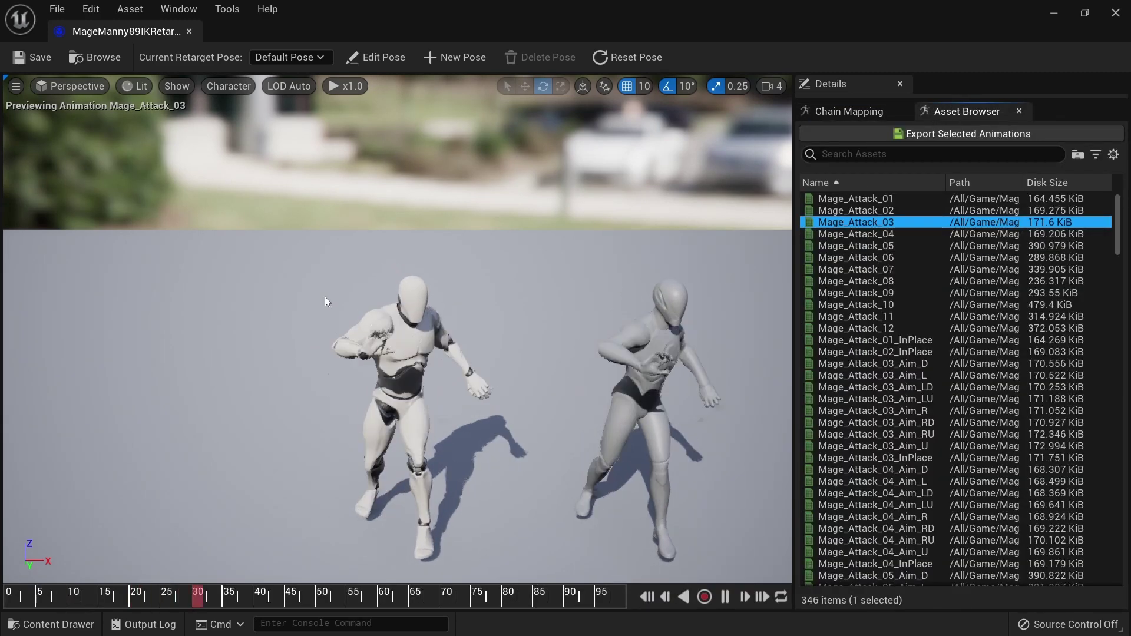
click(813, 246)
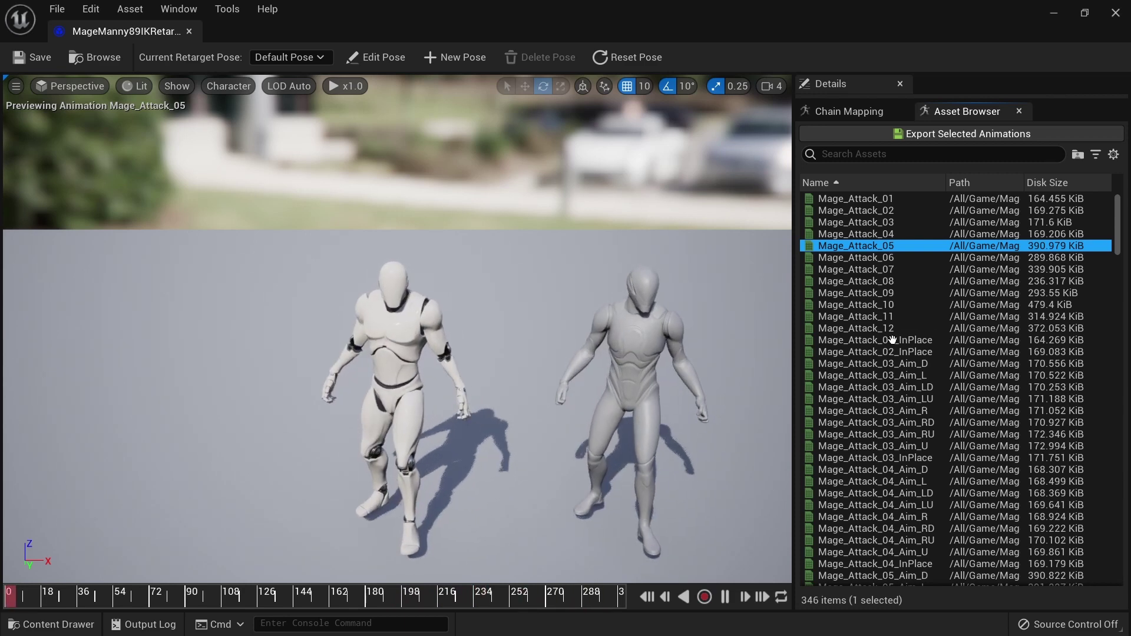
click(854, 270)
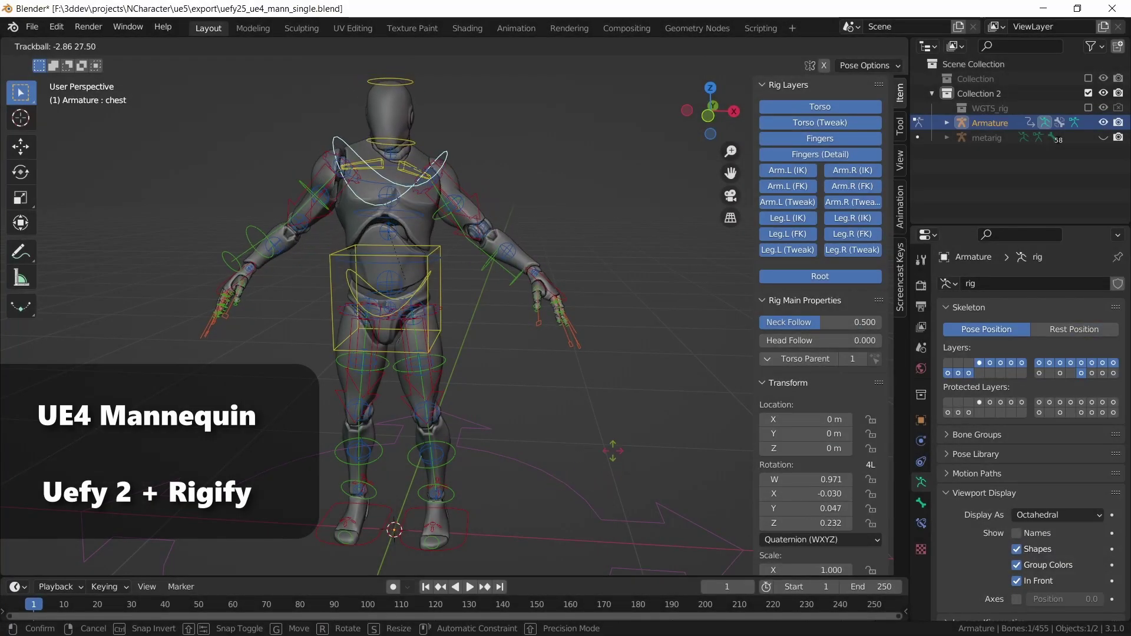
right_click(607, 476)
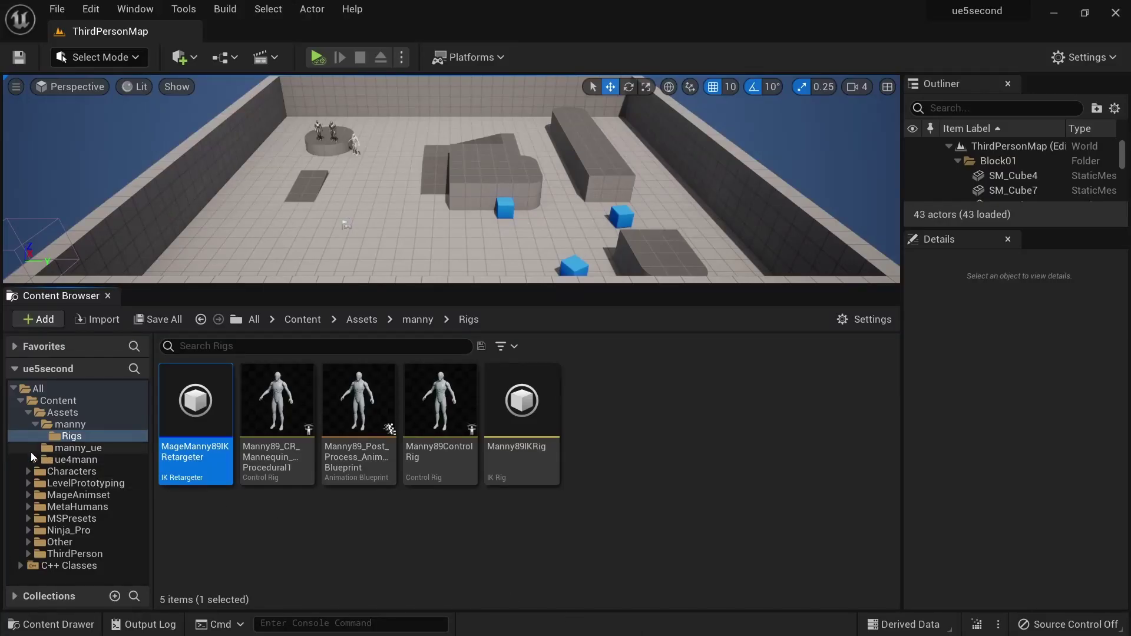
Open MageUE4IKRetargeter from the Assets/ue4mann/Rigs folder
click(35, 459)
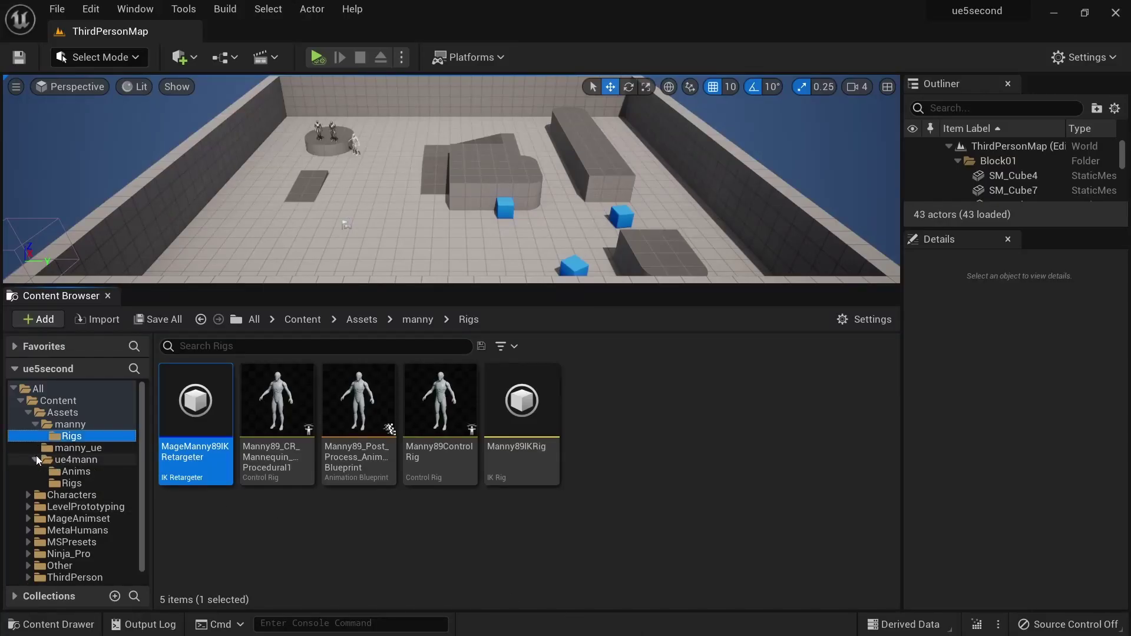
click(73, 461)
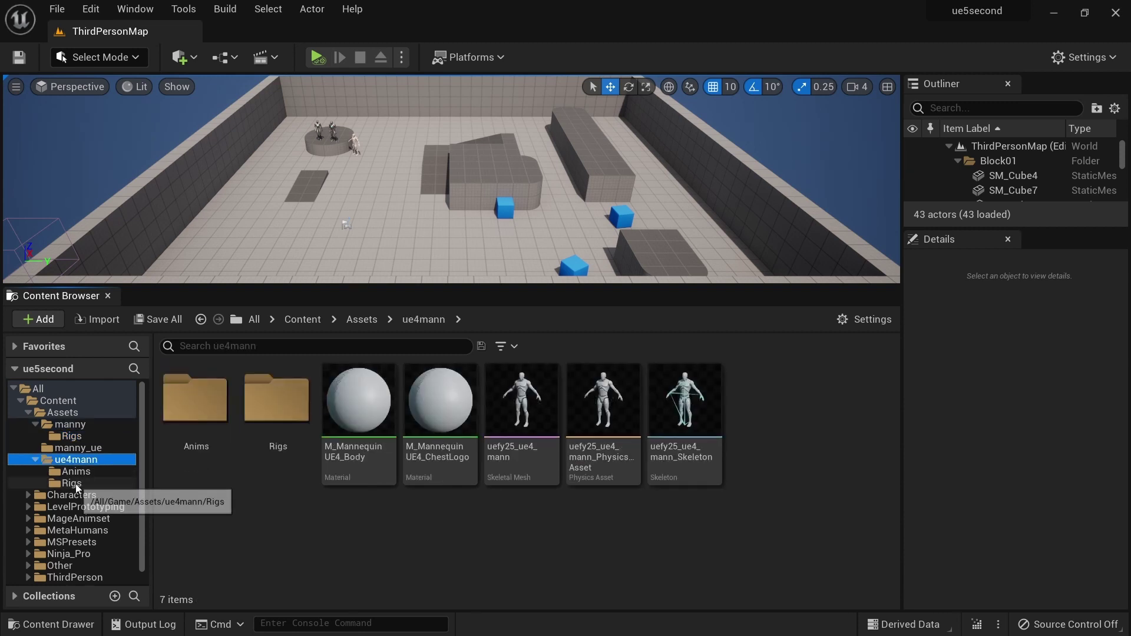
click(72, 483)
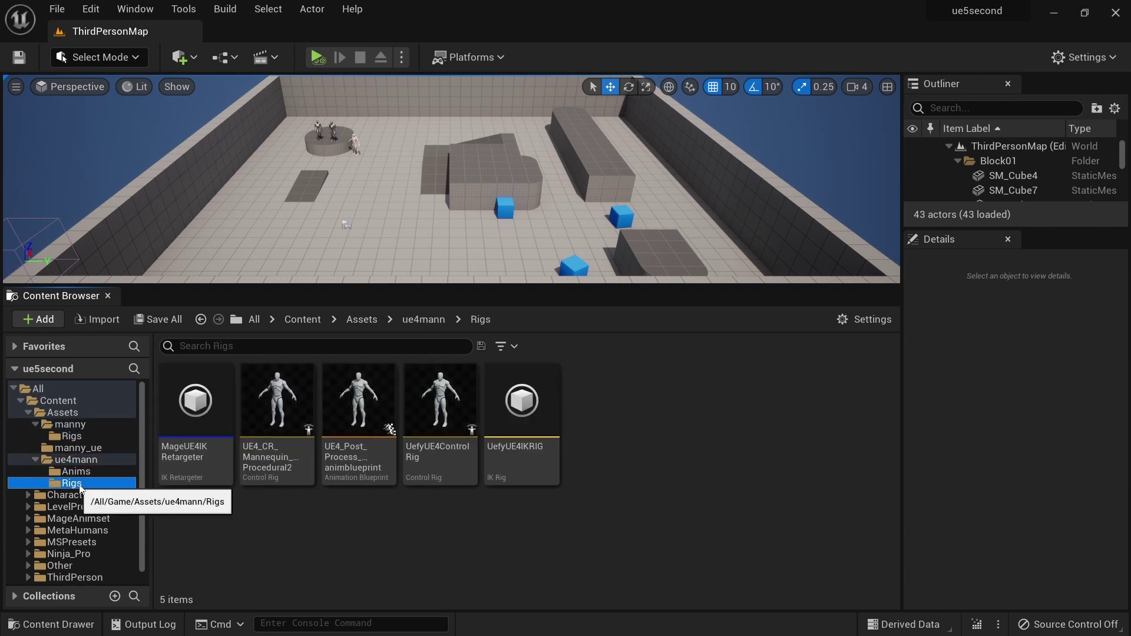
double_click(189, 454)
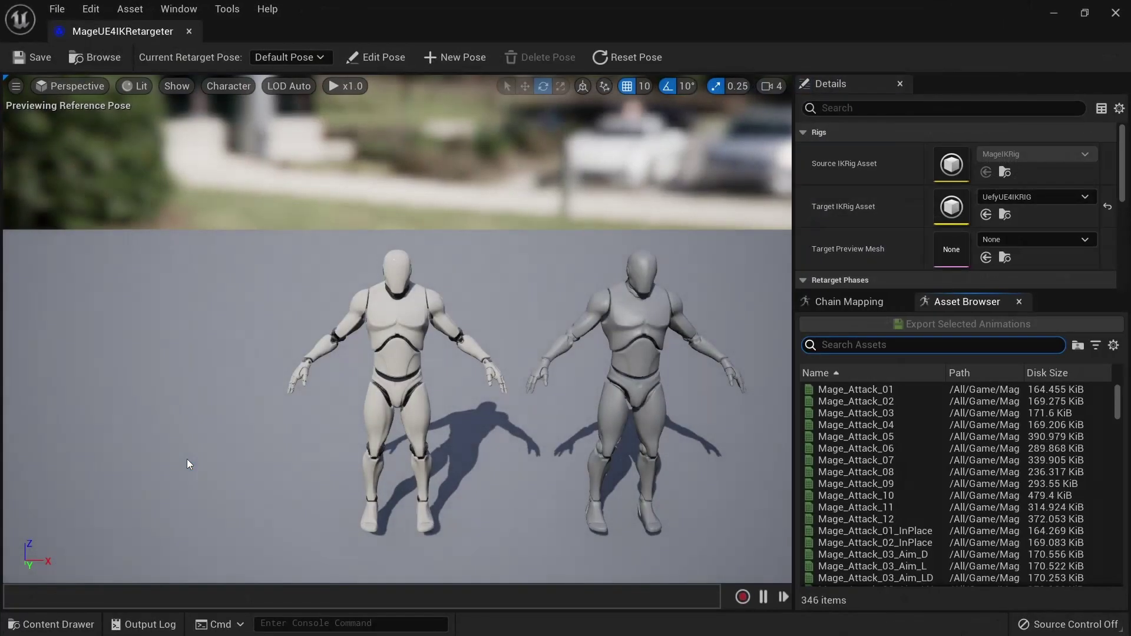
Preview Mage_Attack_02, _05 and _03 on the UE4 mannequin
click(916, 401)
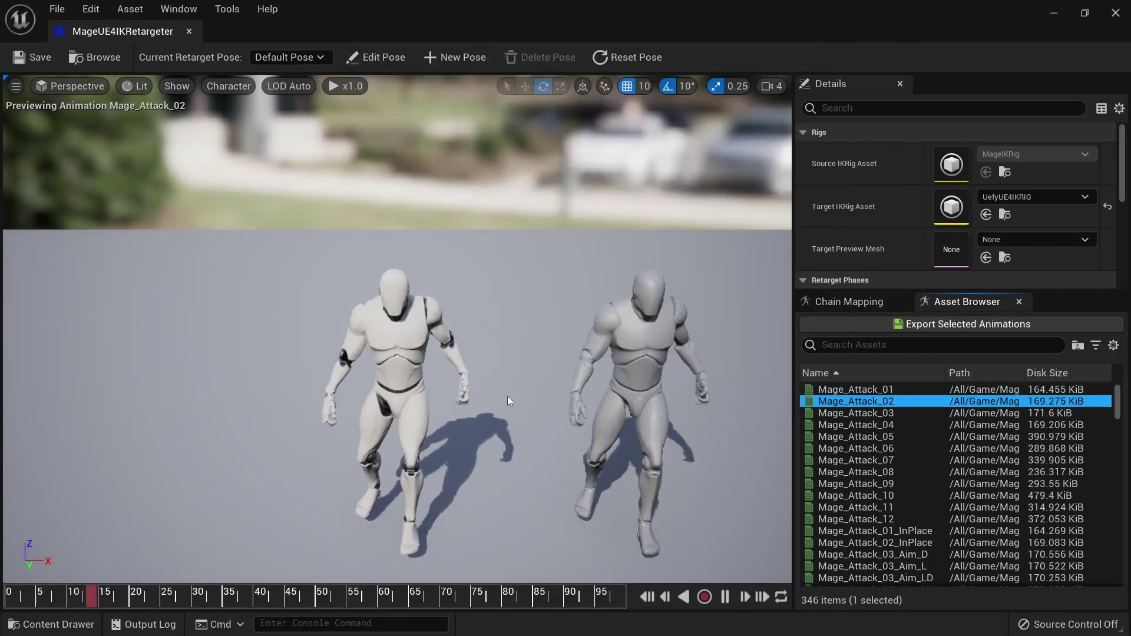
click(856, 437)
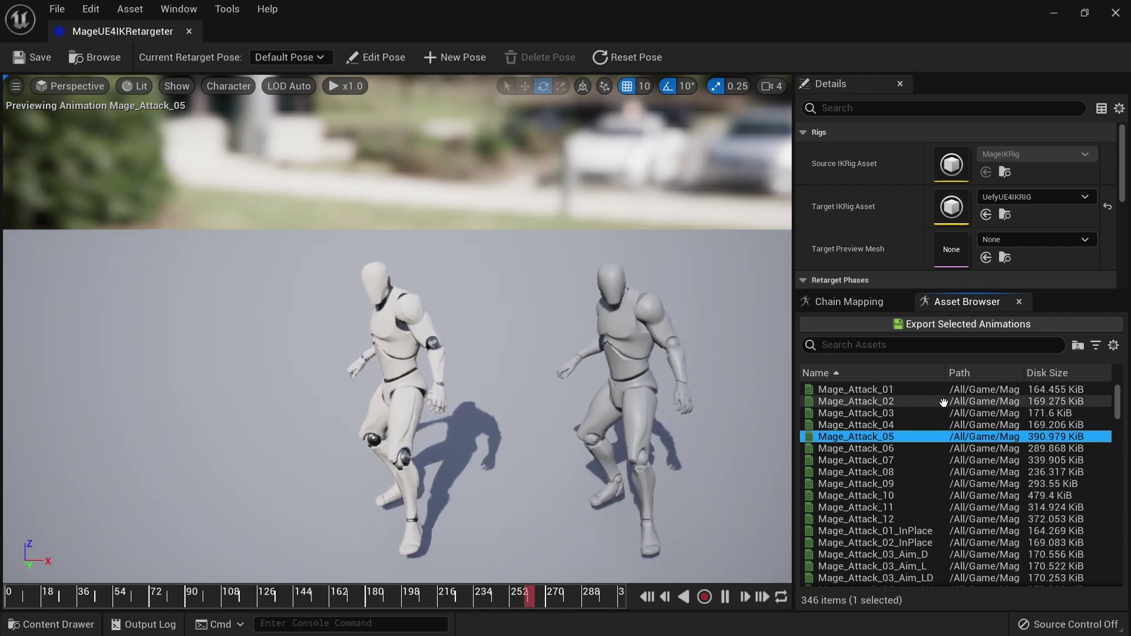
click(854, 413)
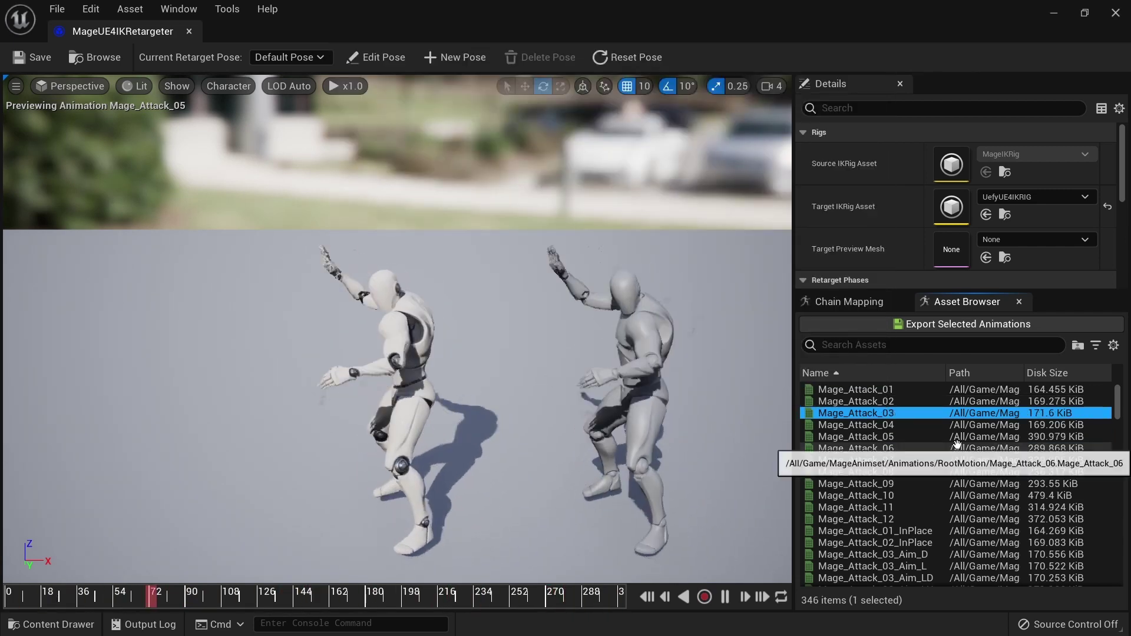
Export all 346 Mage animations to the Content/Assets/ue4mann/Anims folder
key(ctrl+a)
click(895, 324)
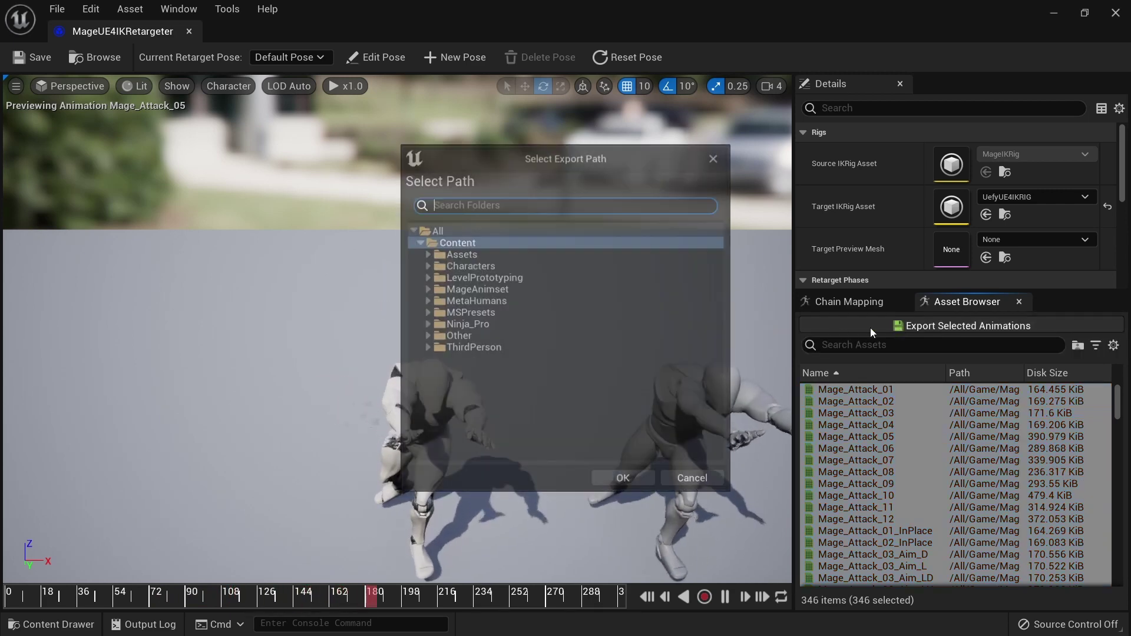
click(425, 253)
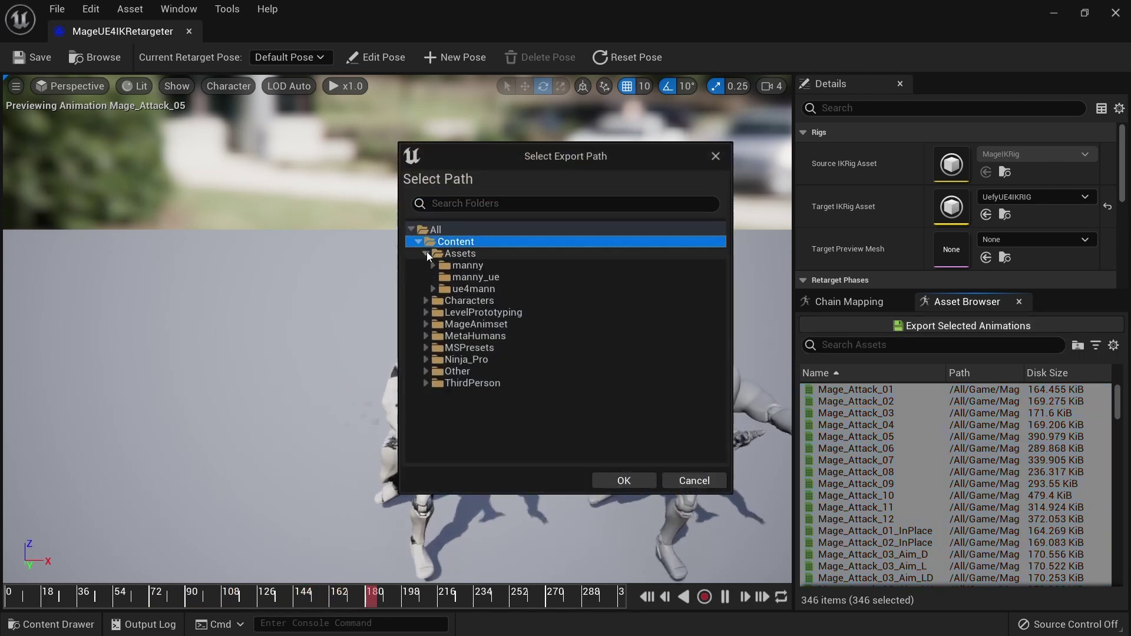
click(433, 289)
click(474, 300)
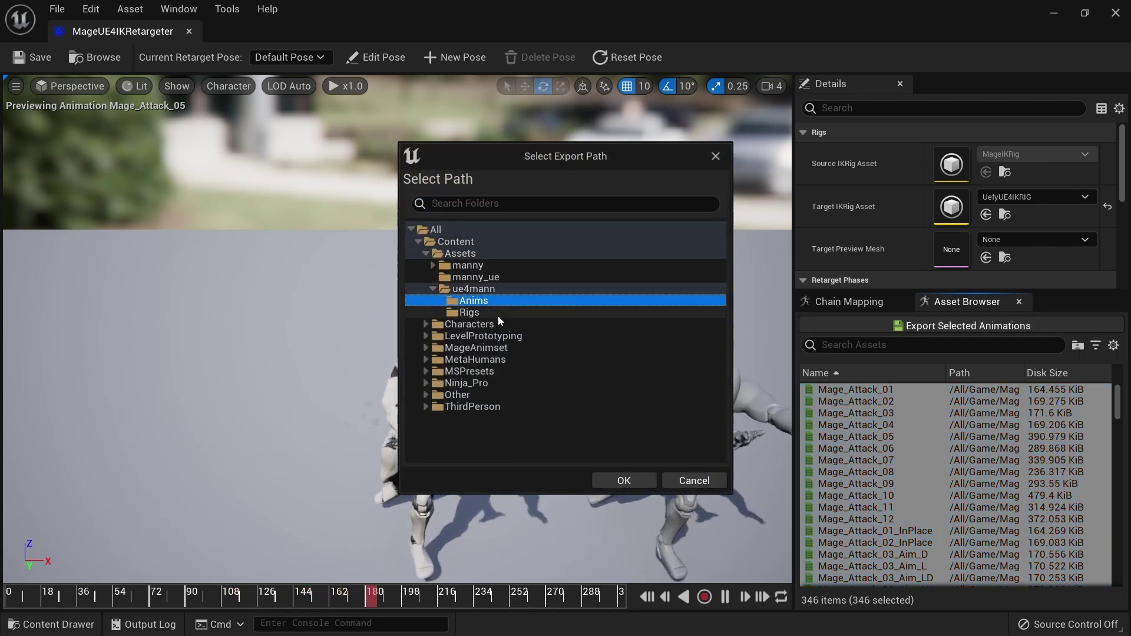
click(618, 480)
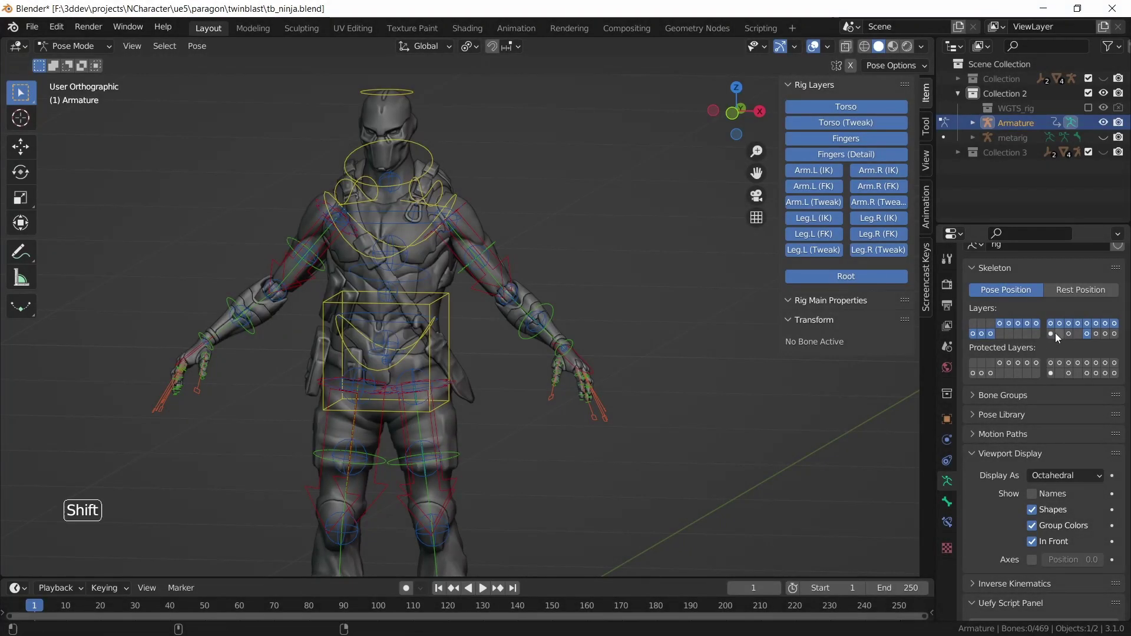
Show the ninja rig's green bone layer and pan across the torso
shift+click(1051, 334)
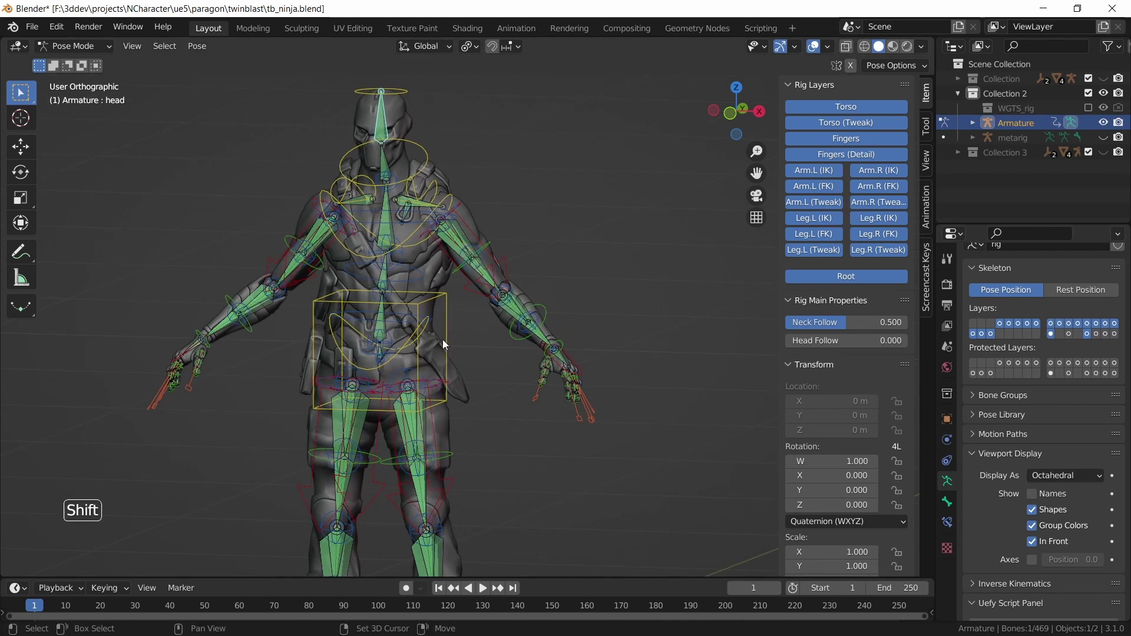
scroll(391, 361, up, 2)
shift+middle_drag(443, 347, 409, 442)
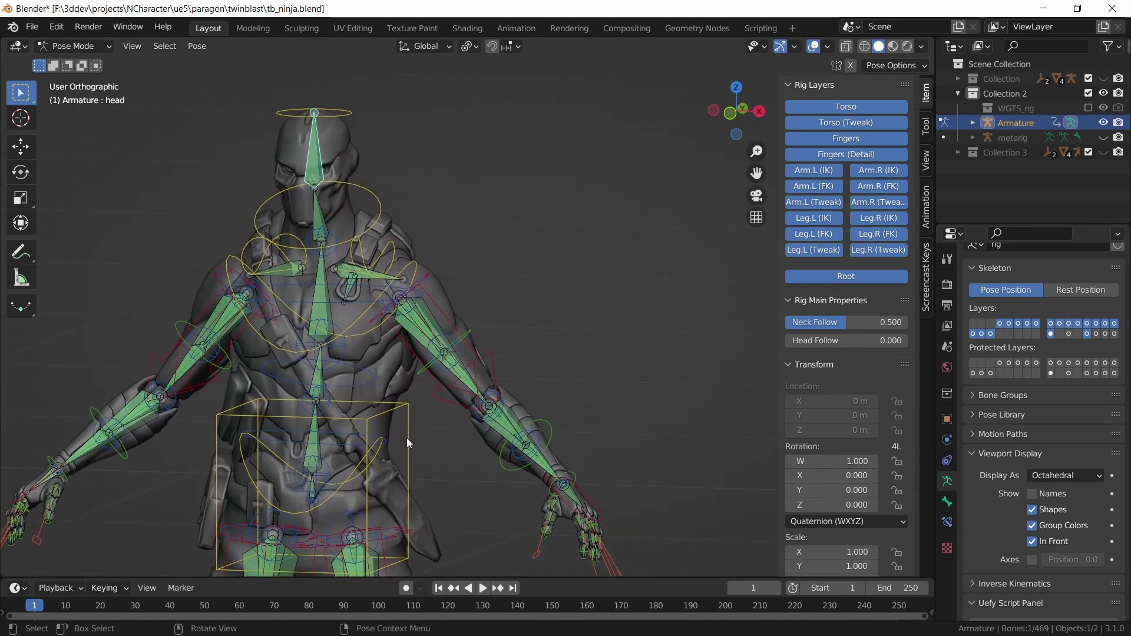
Inspect the spine bones, spine_03, neck_01 and head, then zoom in on the left hand
click(312, 491)
click(308, 444)
click(316, 401)
click(326, 252)
click(327, 198)
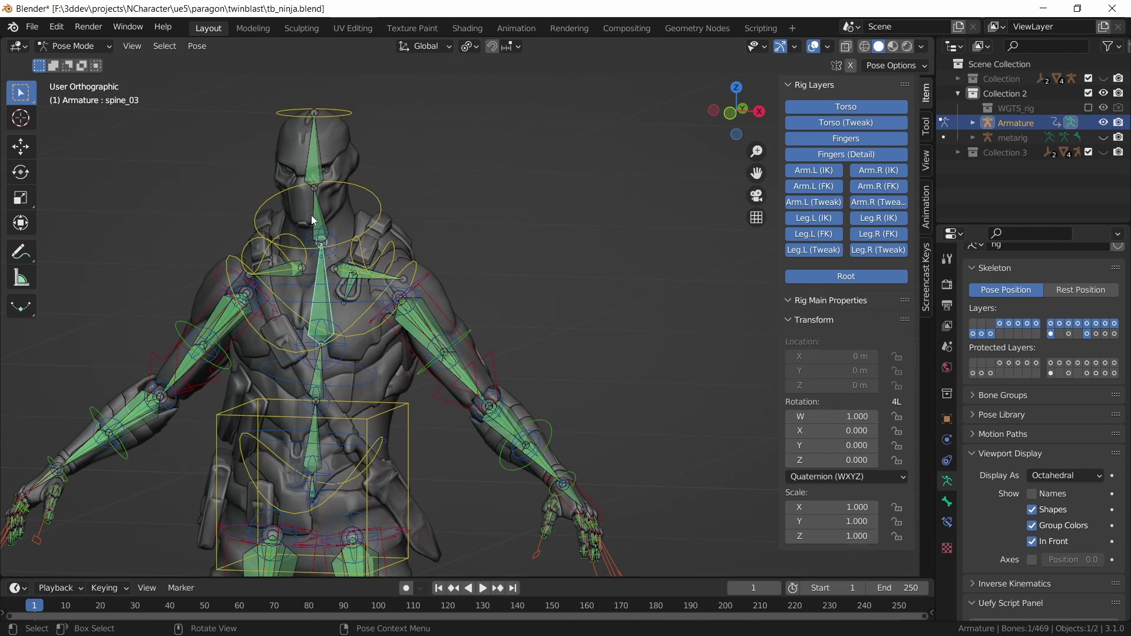
click(317, 166)
shift+middle_drag(583, 419, 510, 338)
scroll(440, 413, up, 6)
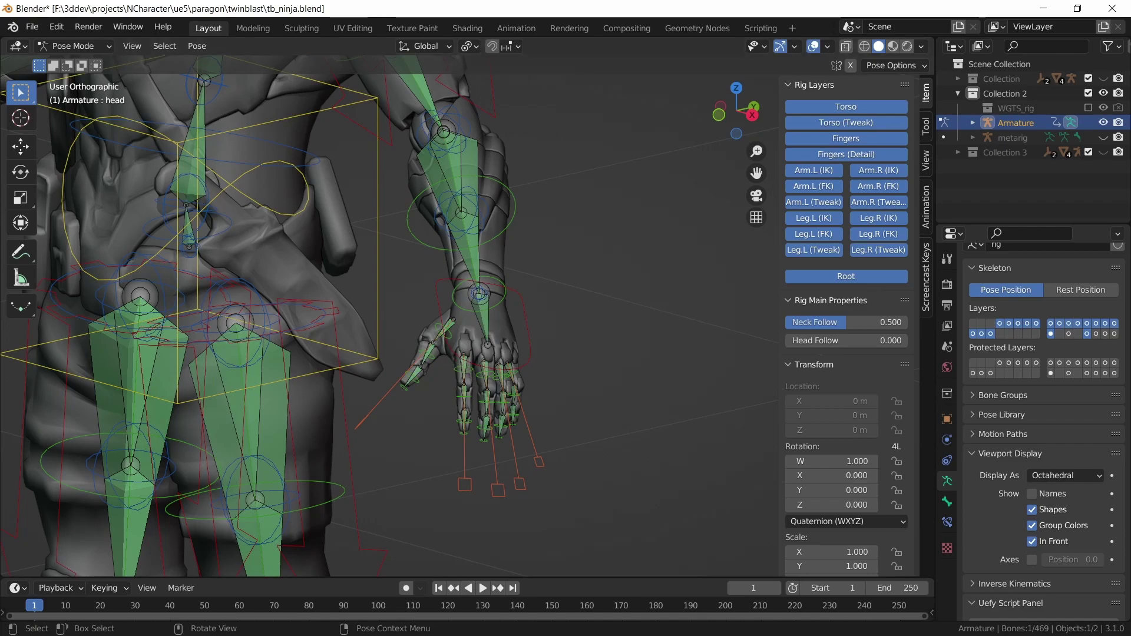
Back in Unreal, start importing tb_ninja.fbx into the ninja folder
key(alt+Tab)
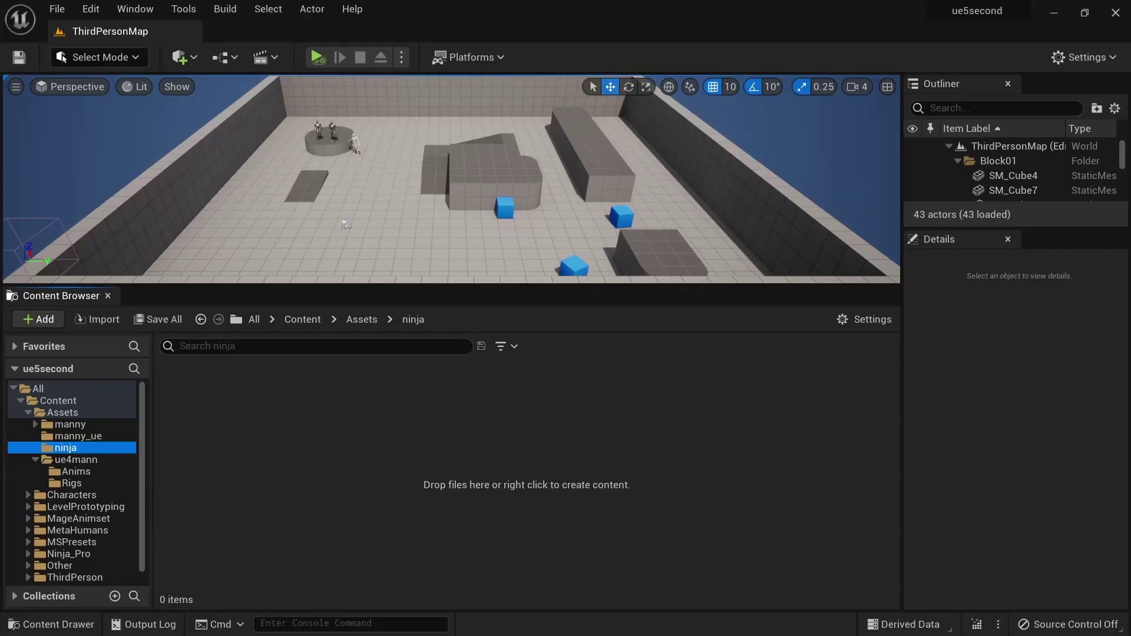
click(105, 319)
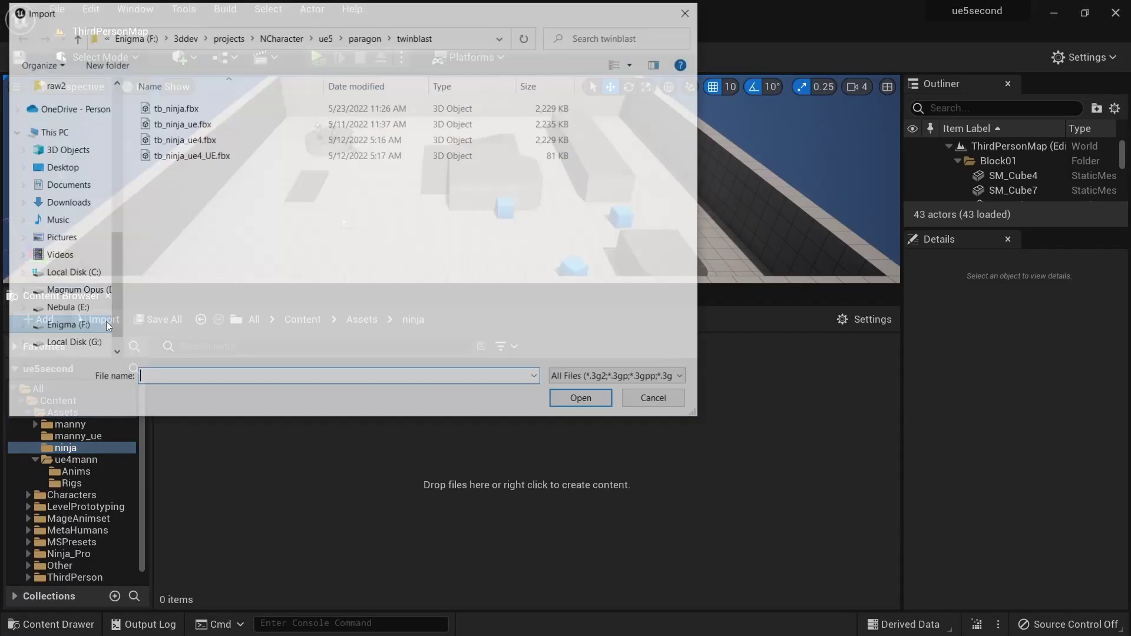
click(208, 110)
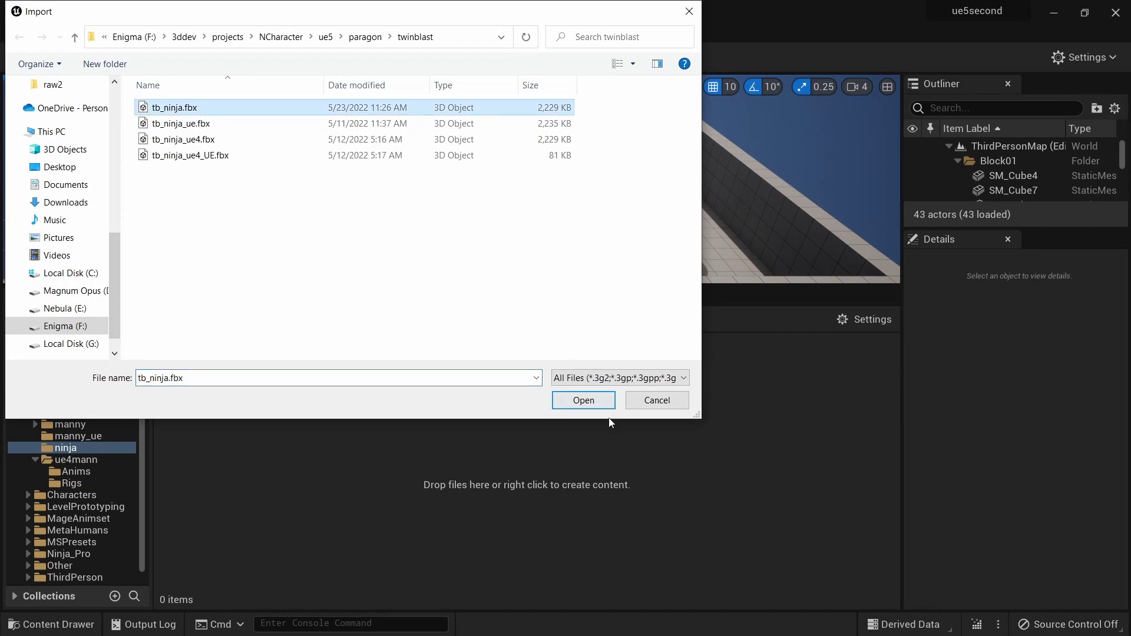
click(575, 404)
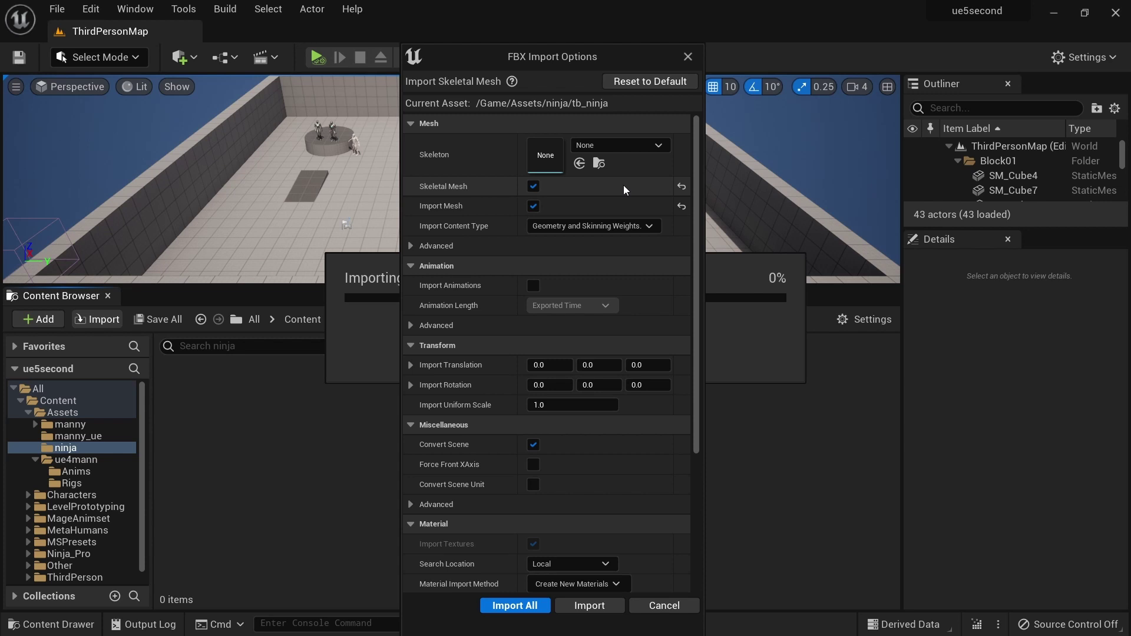
Assign uefy25_ue4_mann_Skeleton, found by searching 'uefy', and import the mesh
click(616, 147)
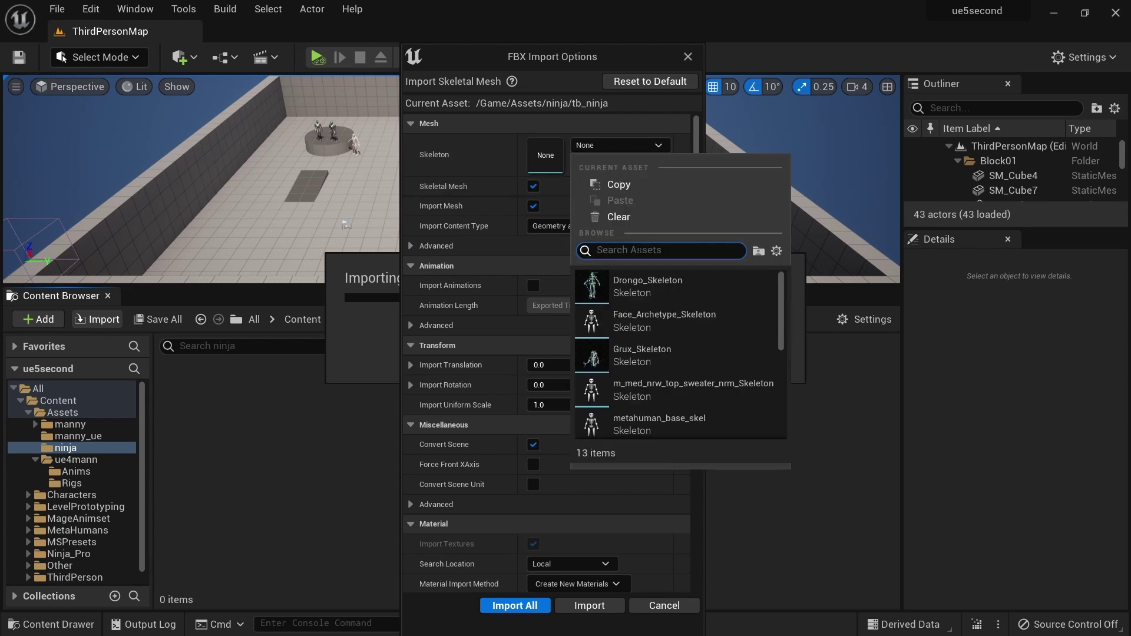
text(uefy)
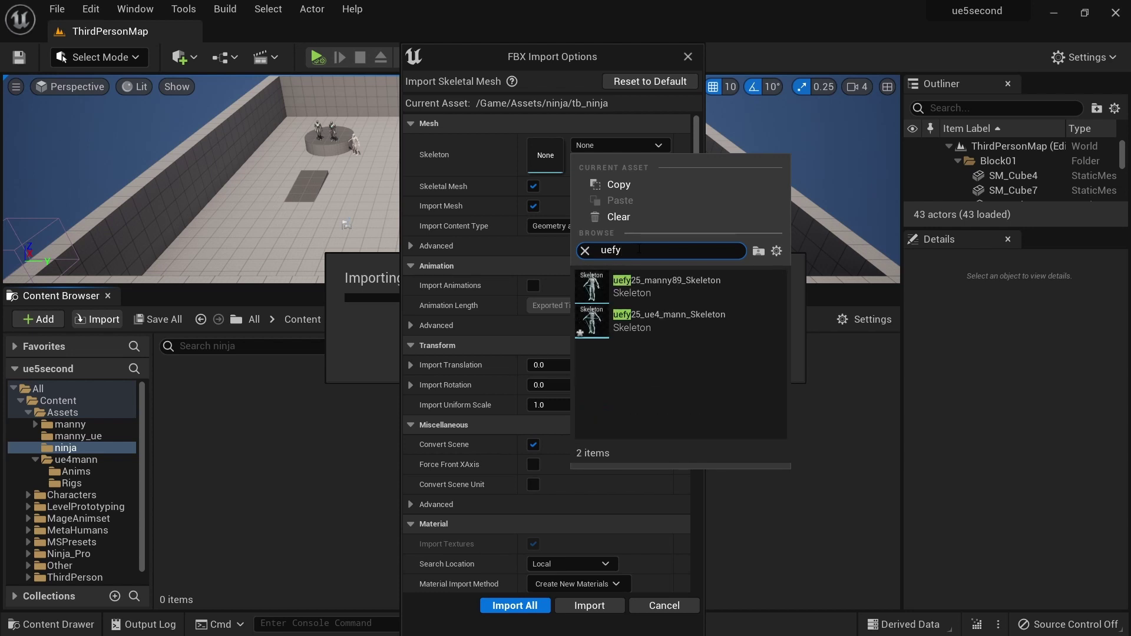
click(677, 319)
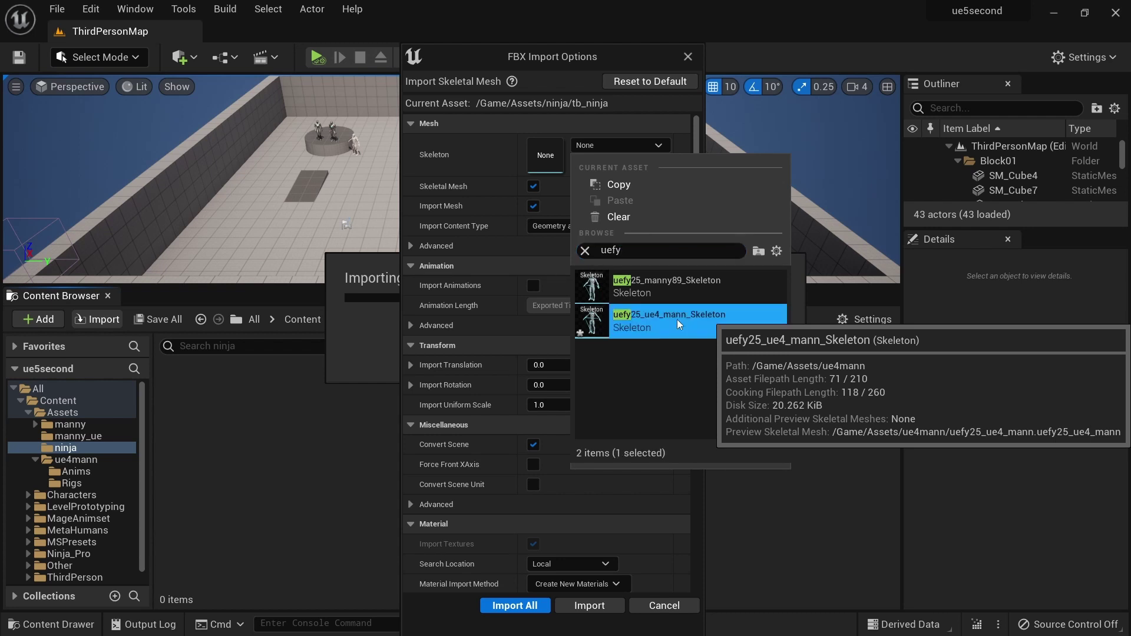
double_click(677, 319)
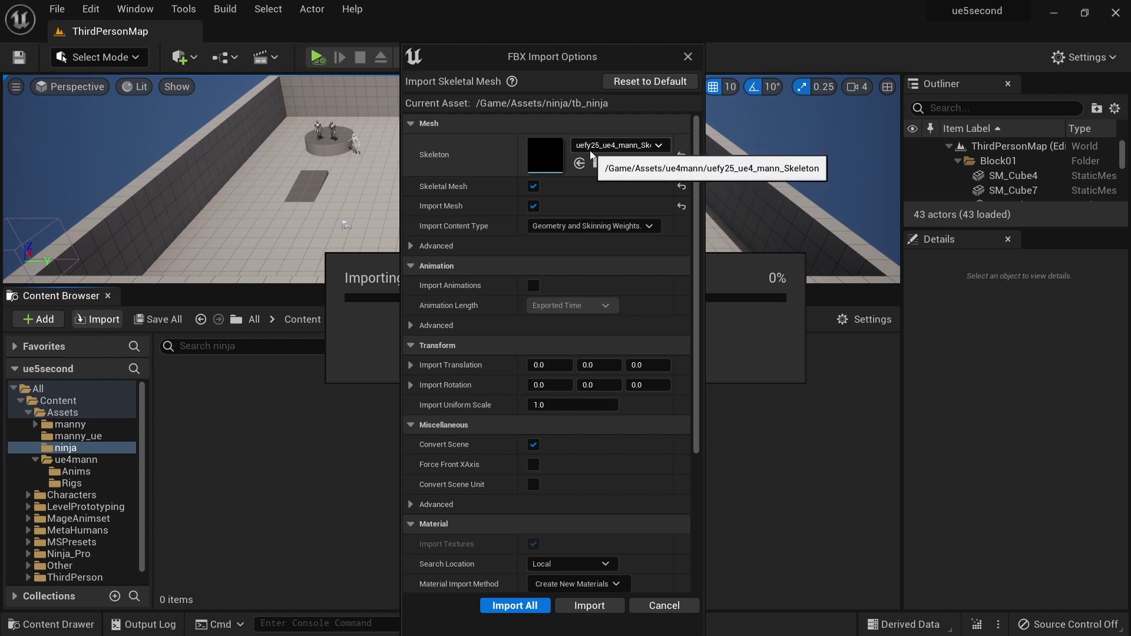
click(596, 606)
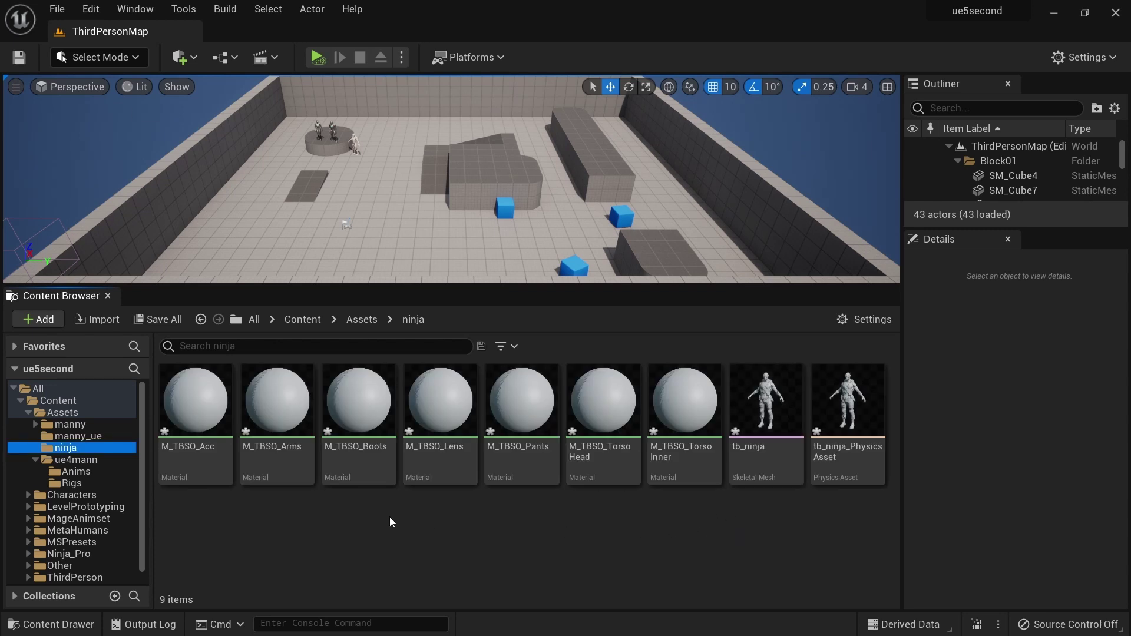
Open Mage_Attack_02_Retargeted from Anims and preview it on the tb_ninja mesh
click(82, 472)
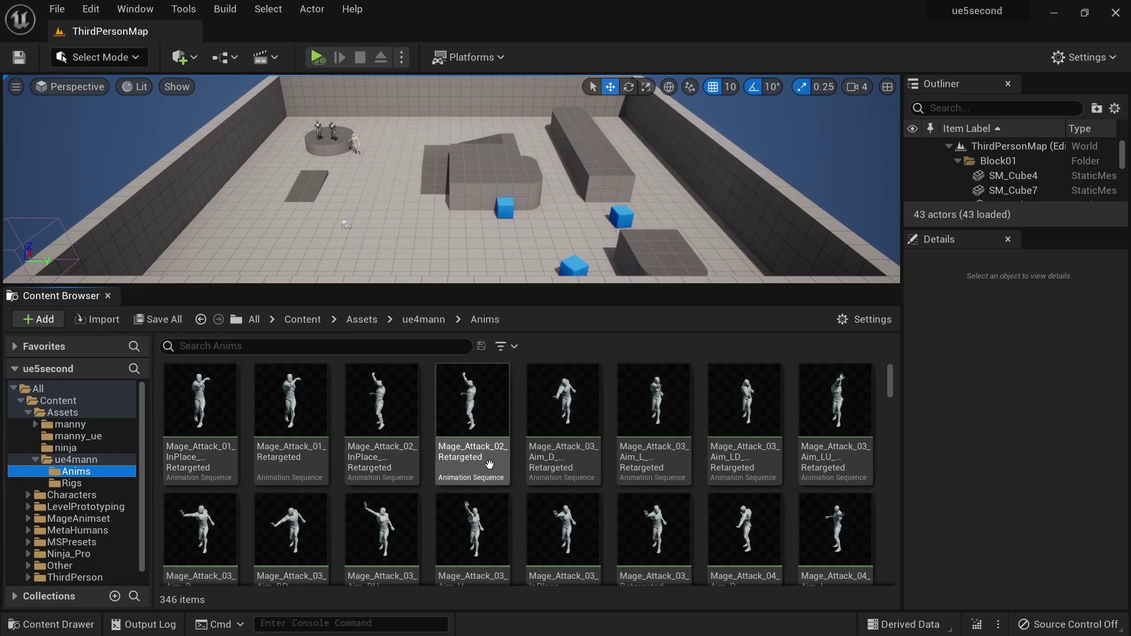
click(458, 404)
double_click(457, 404)
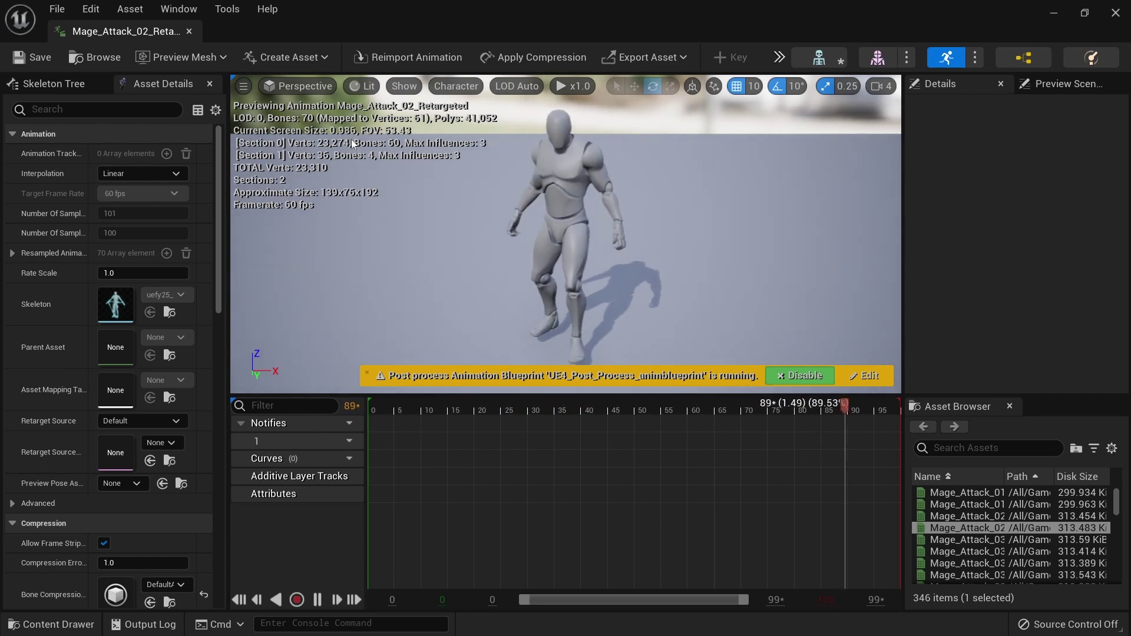
click(177, 58)
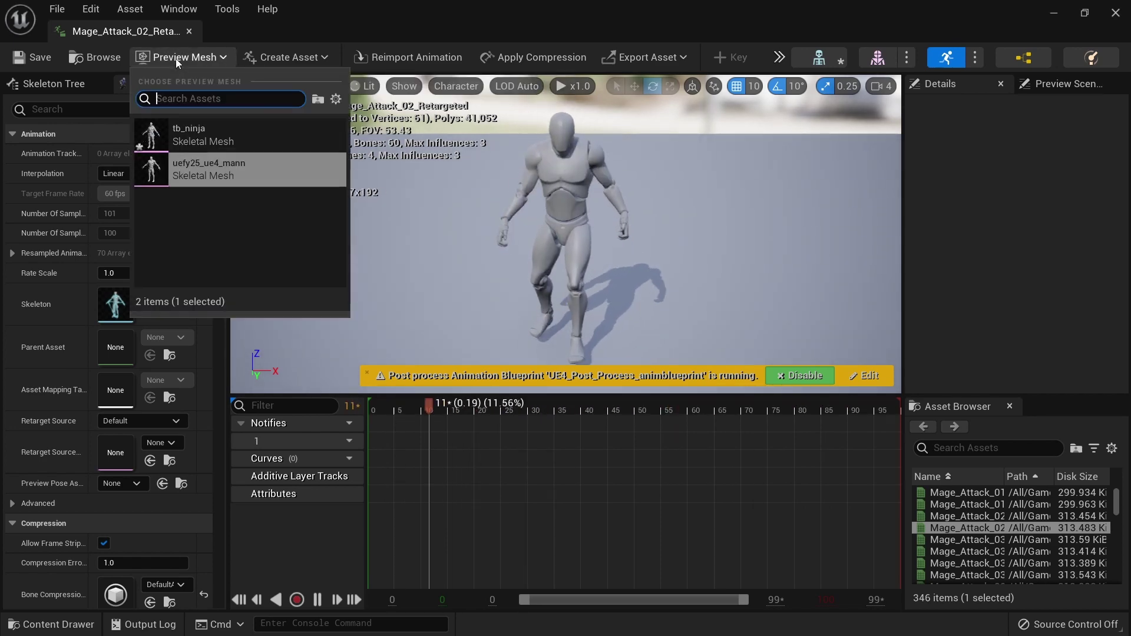
click(238, 143)
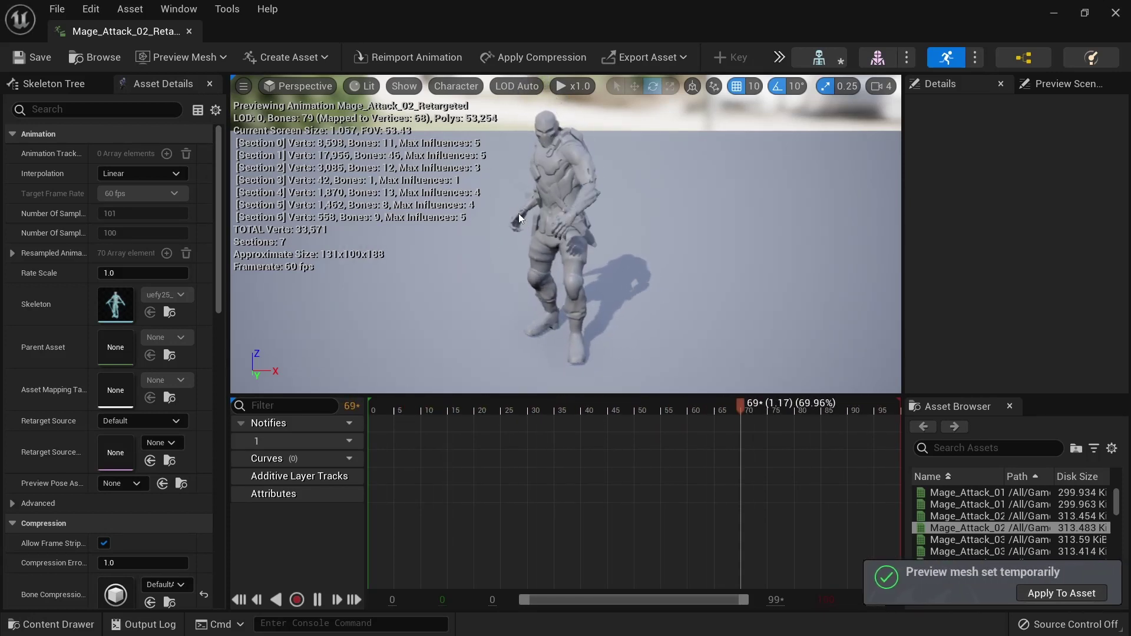
Close the animation editor and select uefy25_ue4_mann_Skeleton in the ue4mann folder
click(1114, 12)
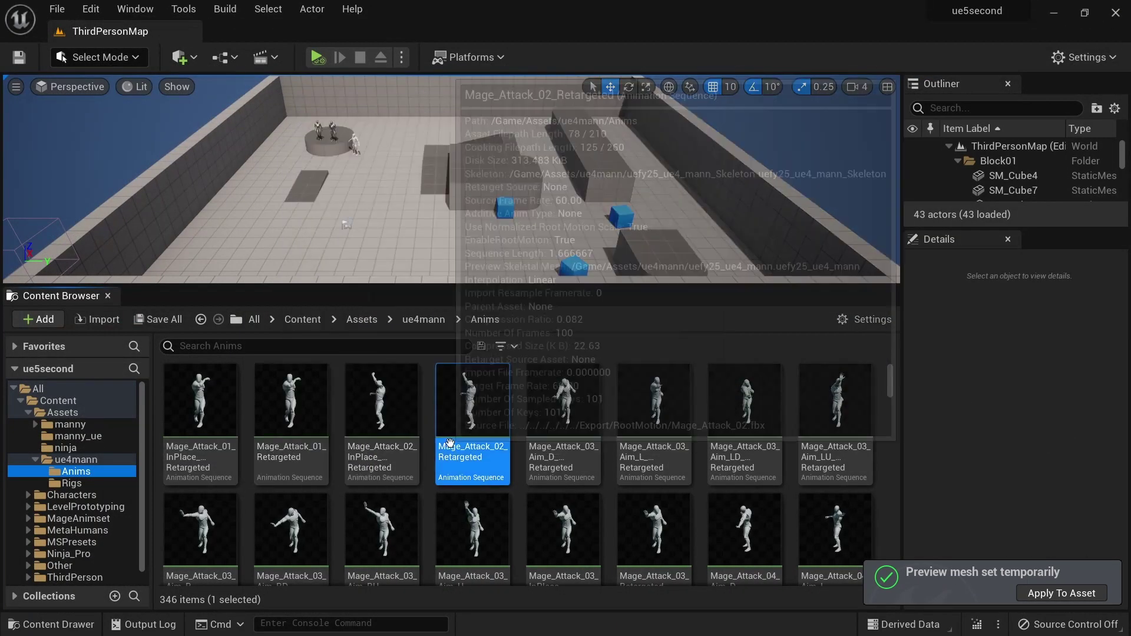
click(76, 460)
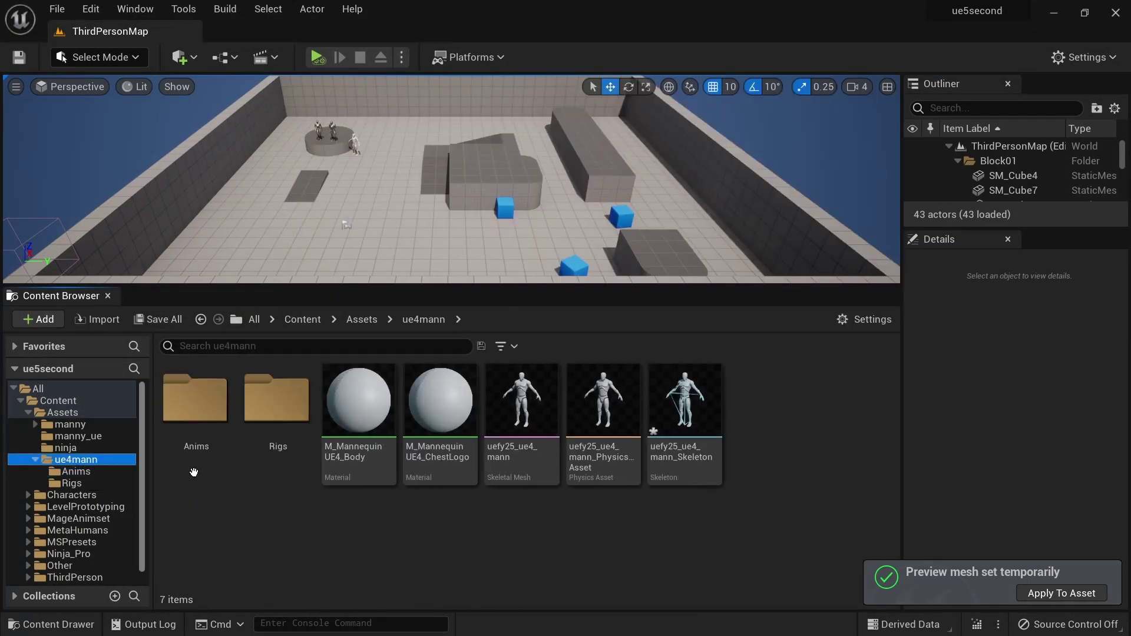
click(691, 406)
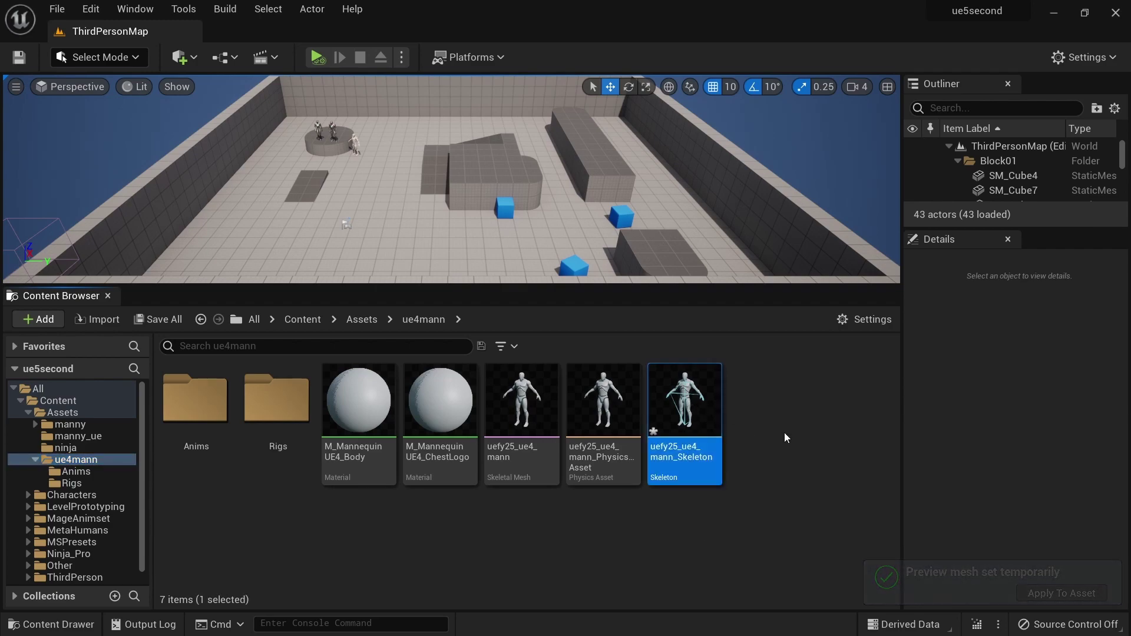
Open uefy25_ue4_mann_Skeleton and show the bone tree's retargeting options
double_click(688, 410)
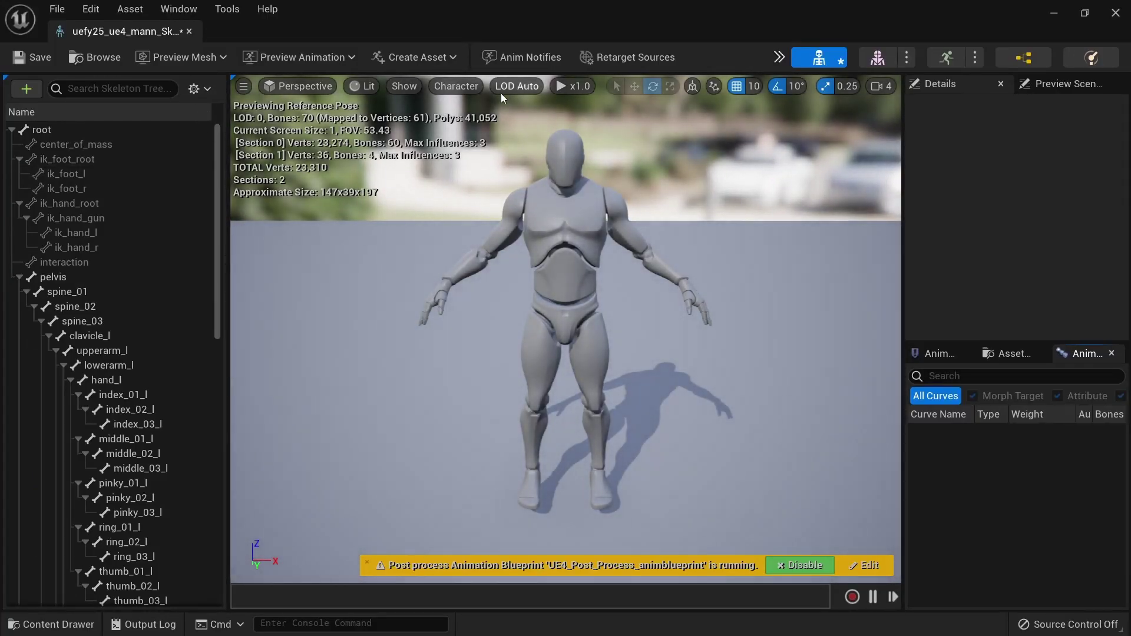
click(204, 91)
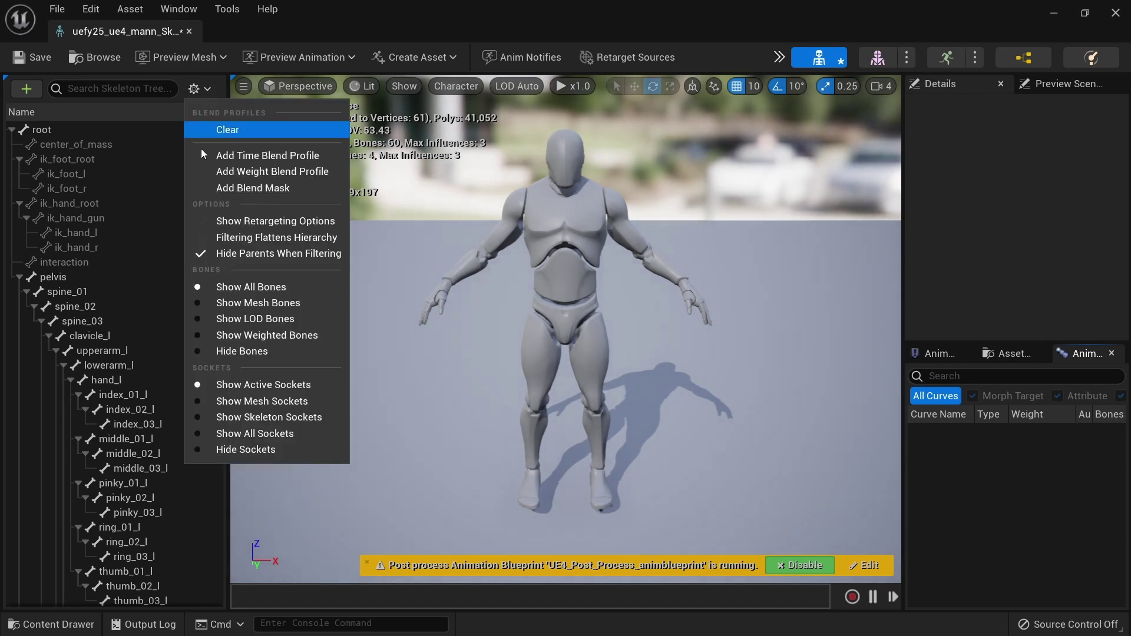
click(260, 218)
Set all bones recursively to Skeleton retargeting, root to Animation, pelvis to Animation Scaled
right_click(80, 126)
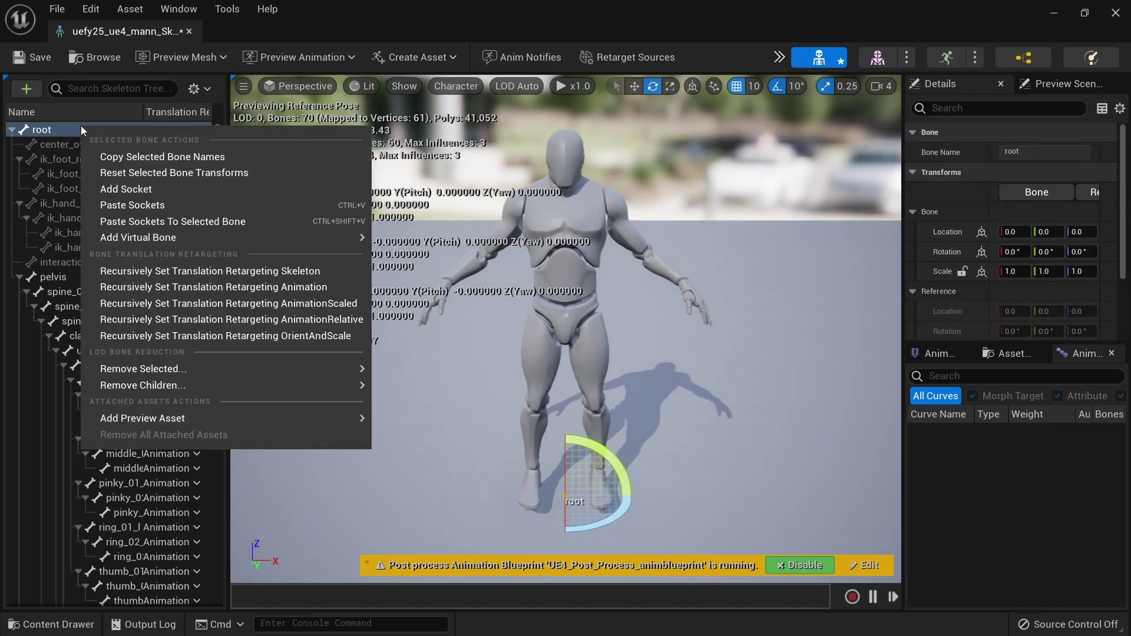
click(280, 271)
click(174, 134)
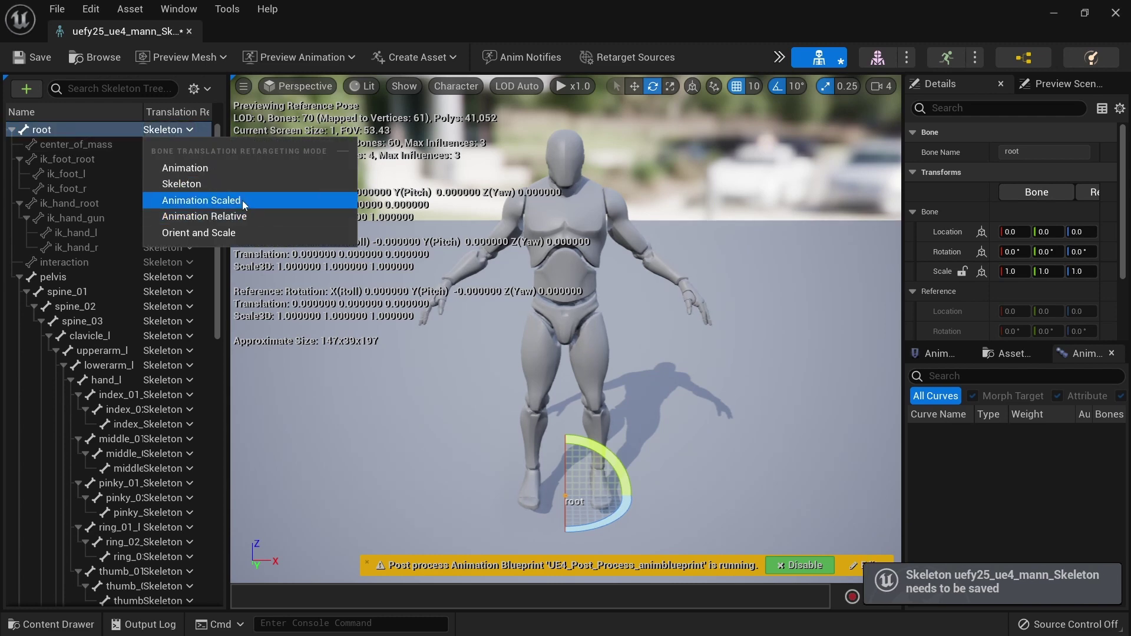
click(213, 167)
click(168, 277)
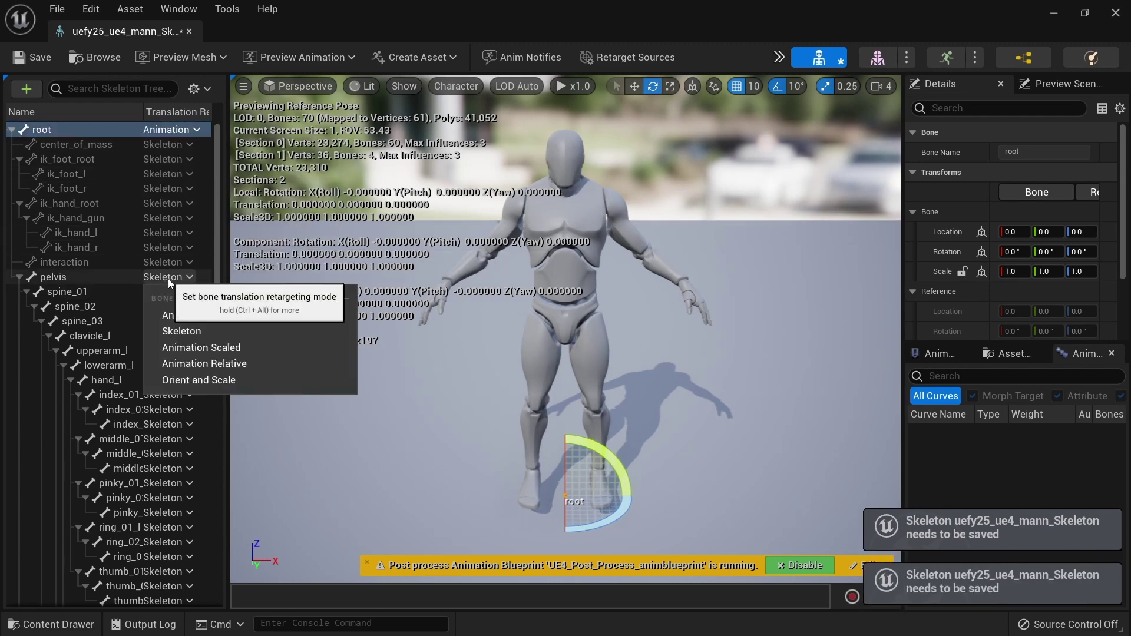
click(245, 348)
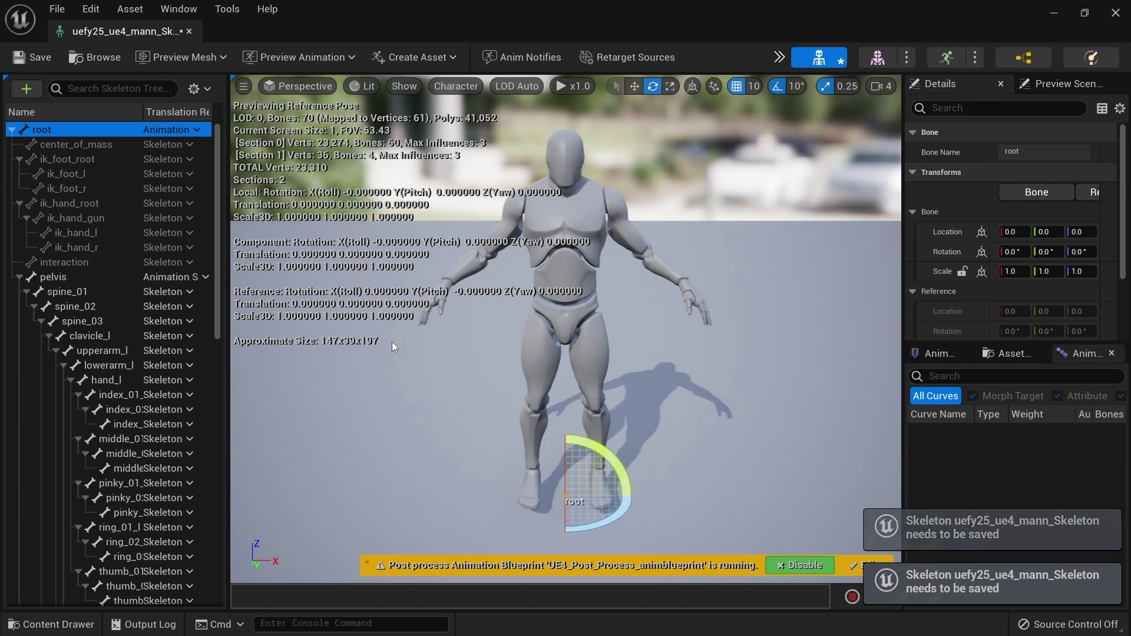
Close the skeleton editor and open Mage_Attack_02_InPlace_Retargeted from ue4mann/Anims
click(189, 31)
double_click(89, 459)
click(75, 472)
double_click(380, 409)
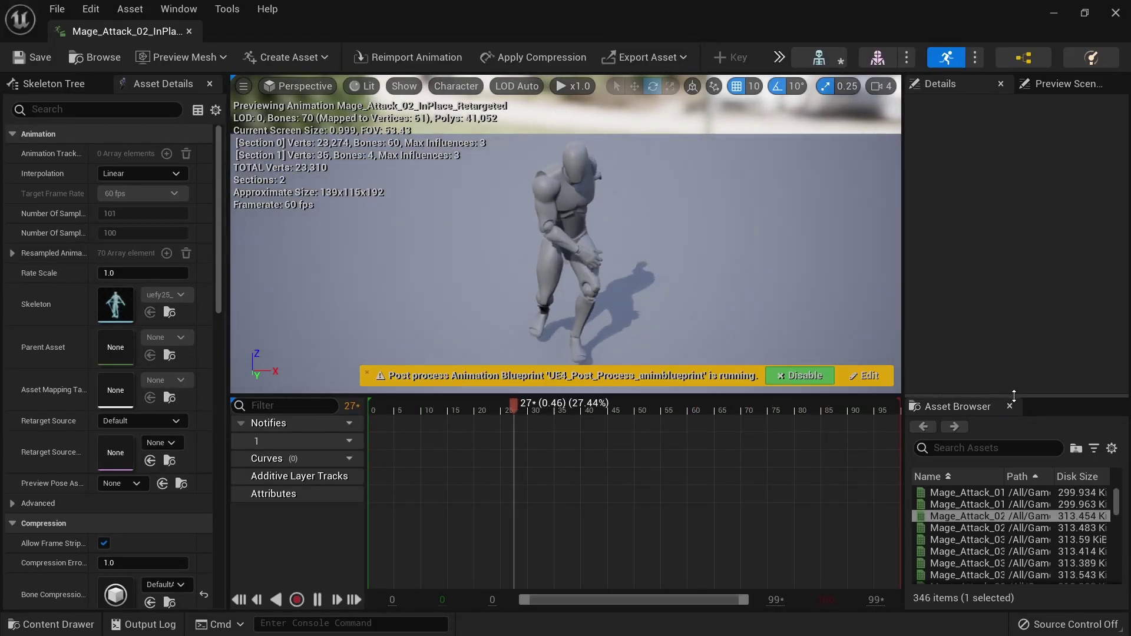
Preview Mage_Attack_03_Aim_D, Aim_LD and Mage_Attack_04_Aim_RD on tb_ninja, then close the editor
drag(1000, 395, 999, 190)
click(965, 336)
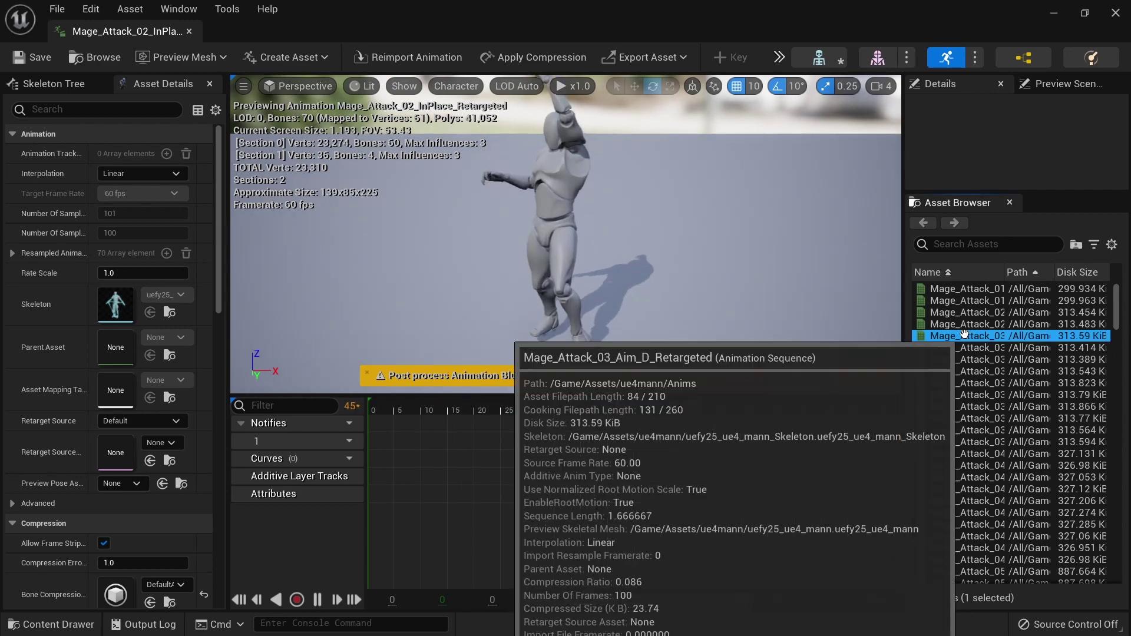
click(180, 58)
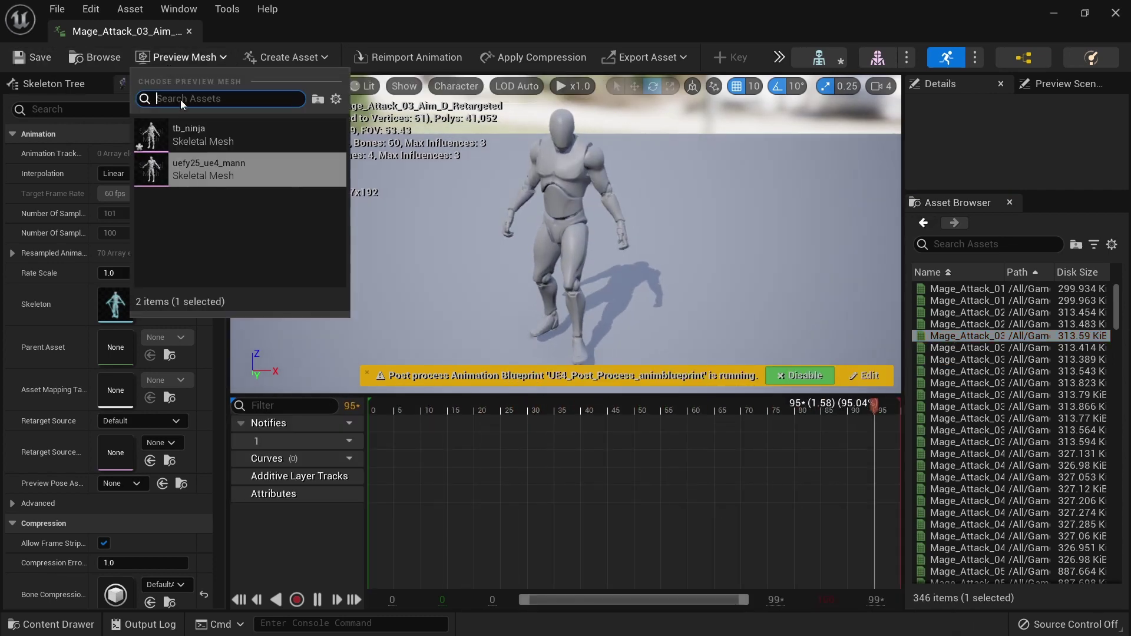
click(197, 130)
click(969, 359)
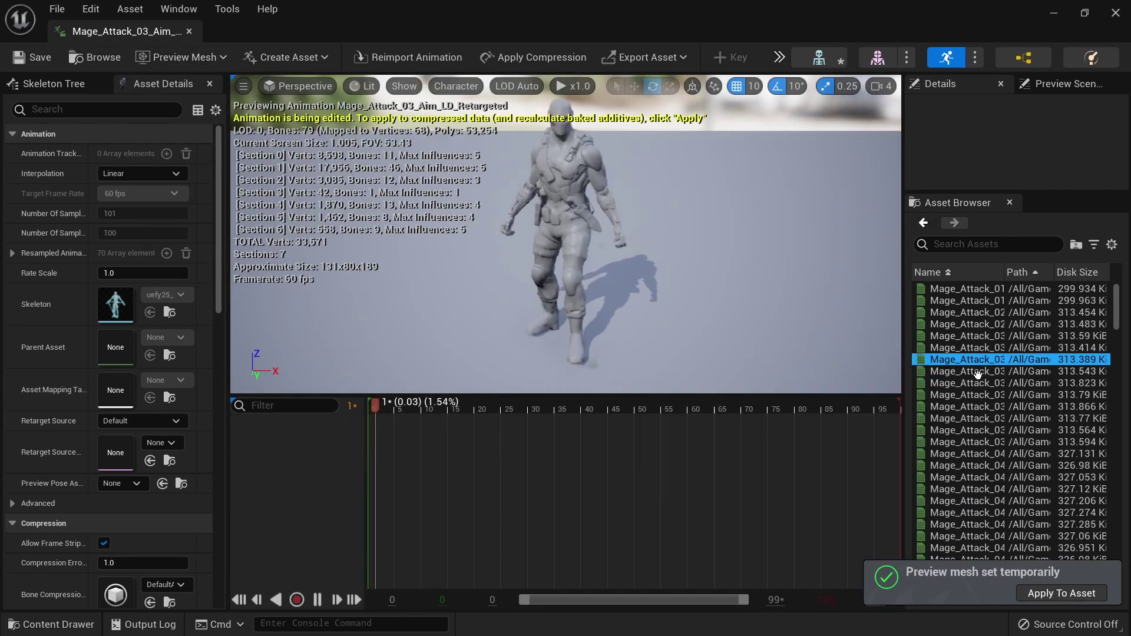
click(969, 513)
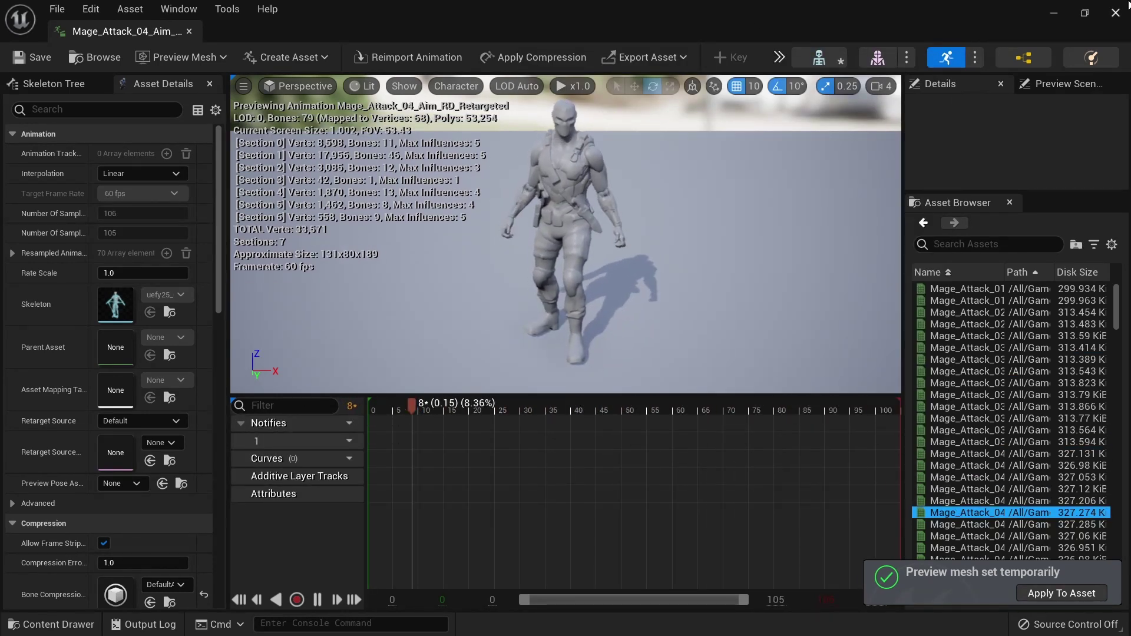
key(alt+Tab)
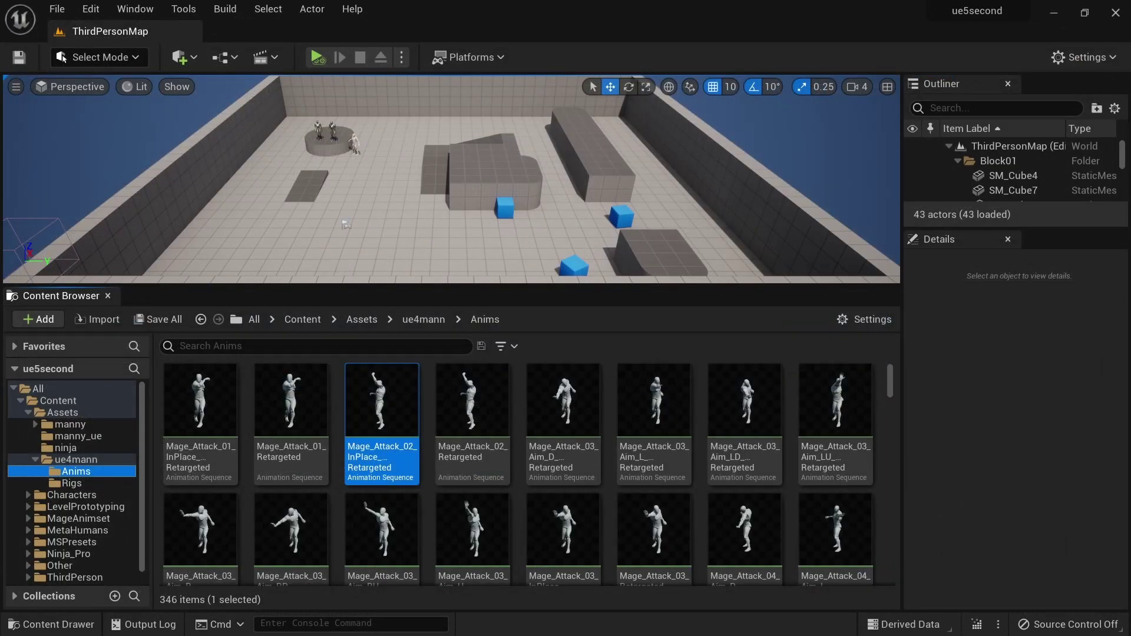
Create a new folder named 'dralien' inside Assets
click(70, 412)
right_click(69, 412)
click(122, 70)
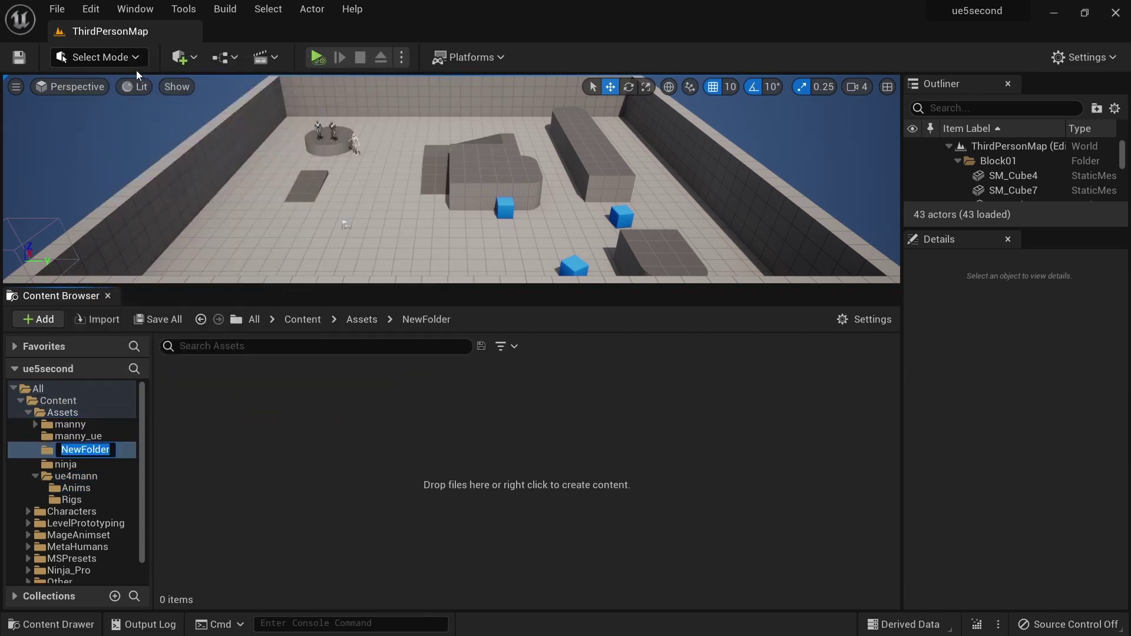
text(dralien)
key(Return)
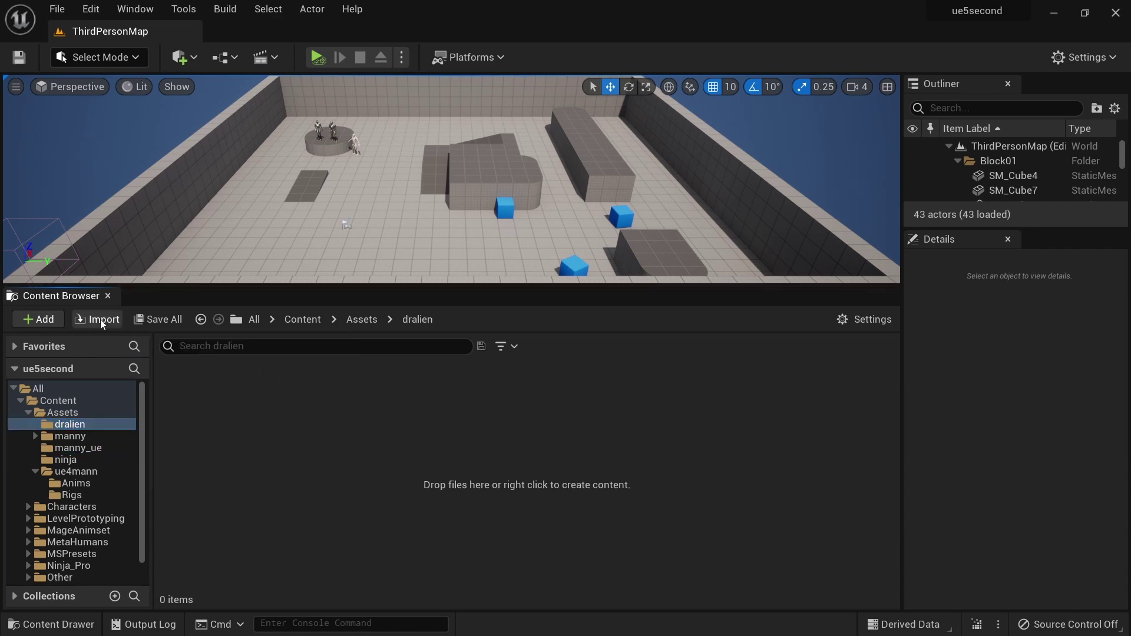
Import dr_alieninvader.fbx with uefy25_ue4_mann_Skeleton as its skeleton
click(100, 319)
click(210, 108)
click(574, 401)
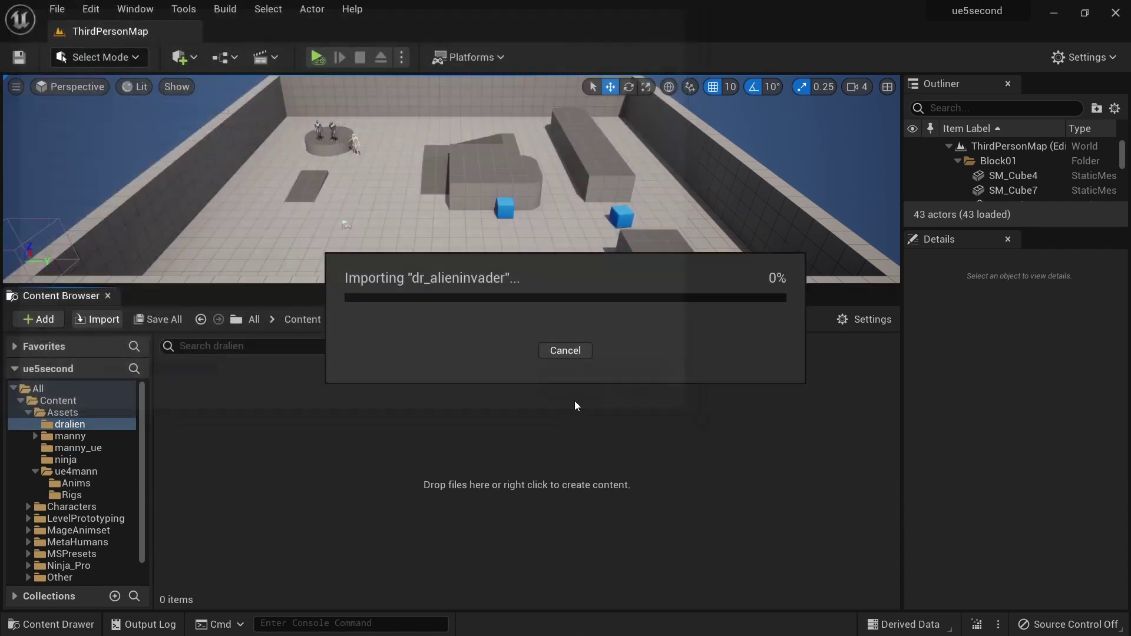
click(609, 143)
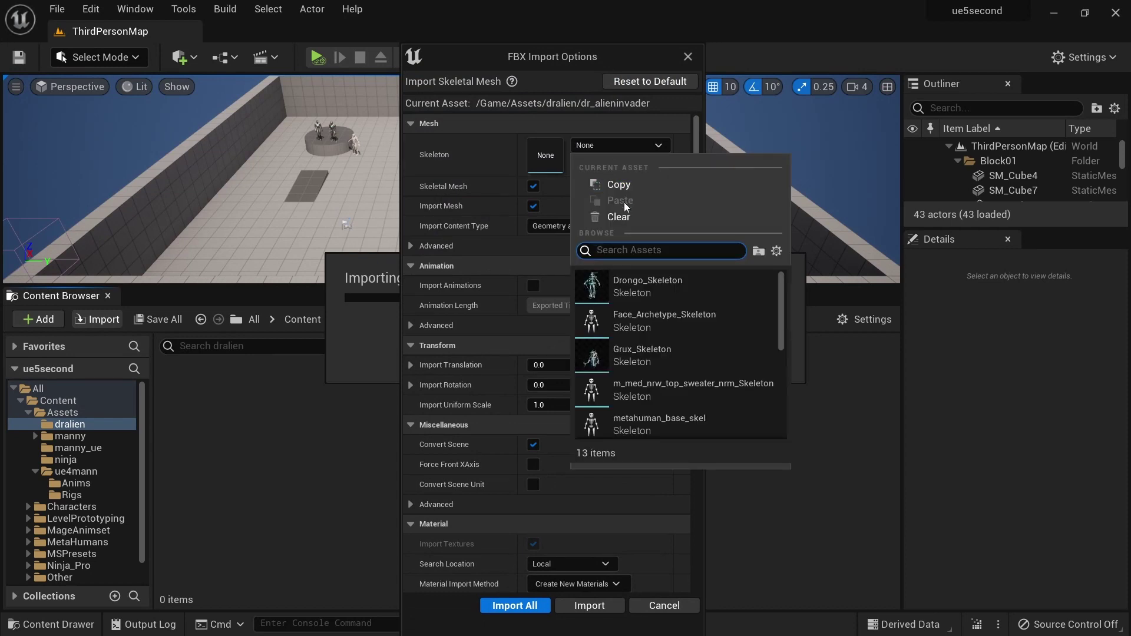
text(uefy)
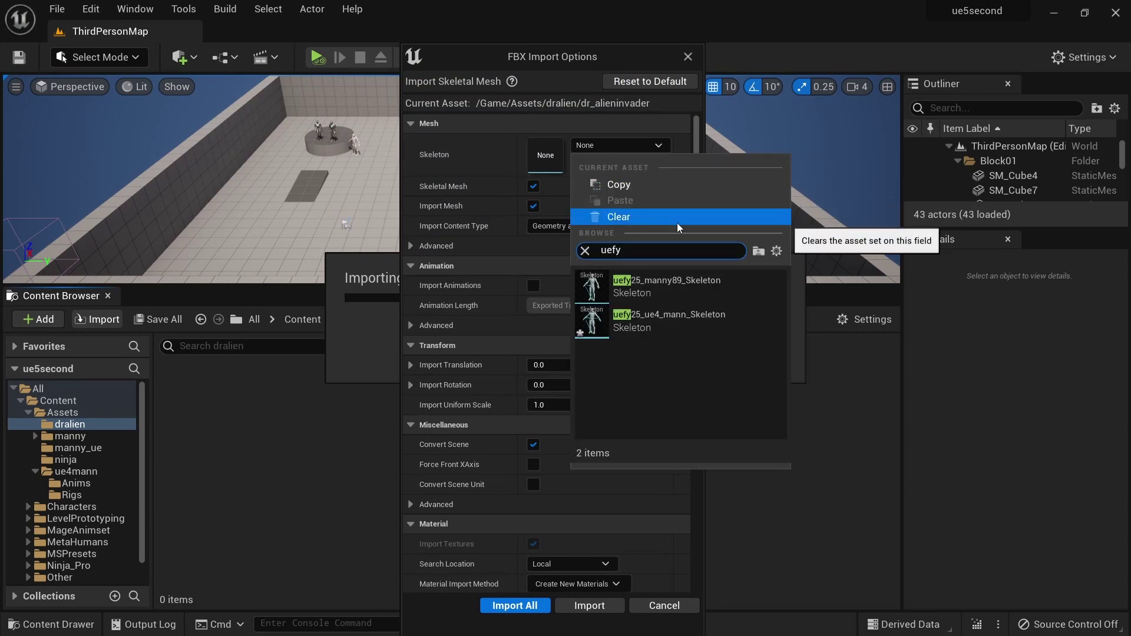
click(676, 316)
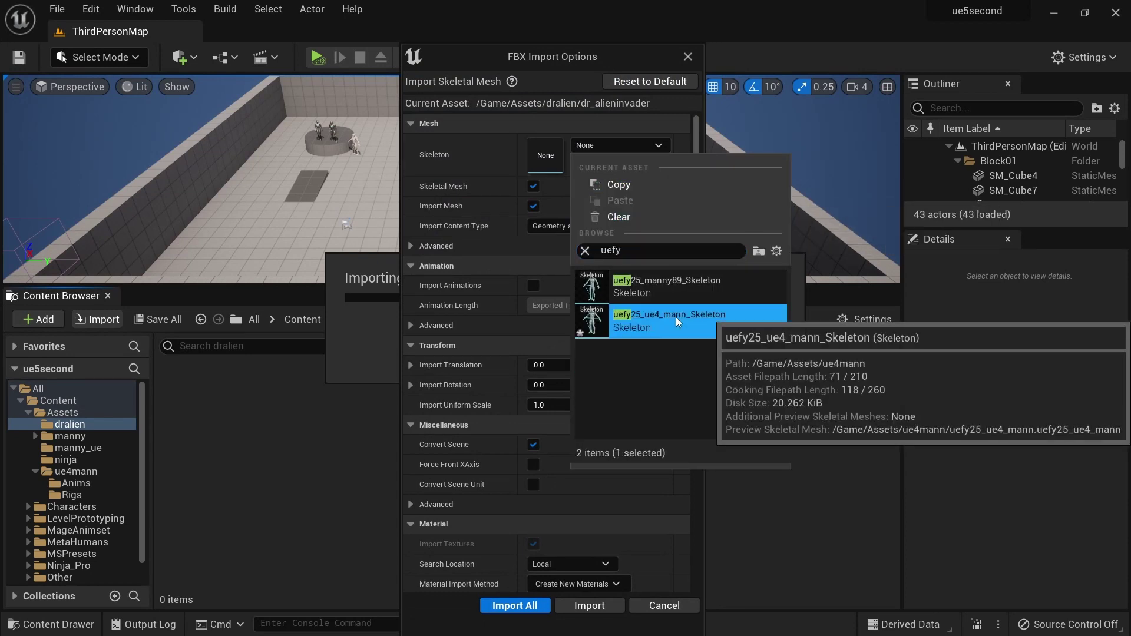
double_click(676, 317)
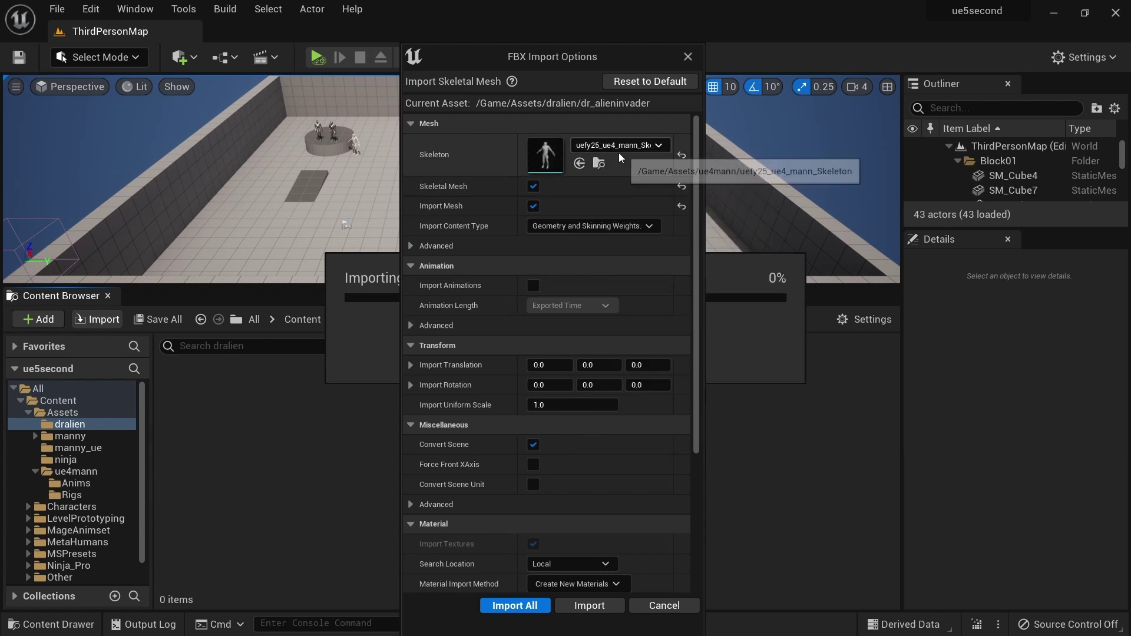
click(588, 606)
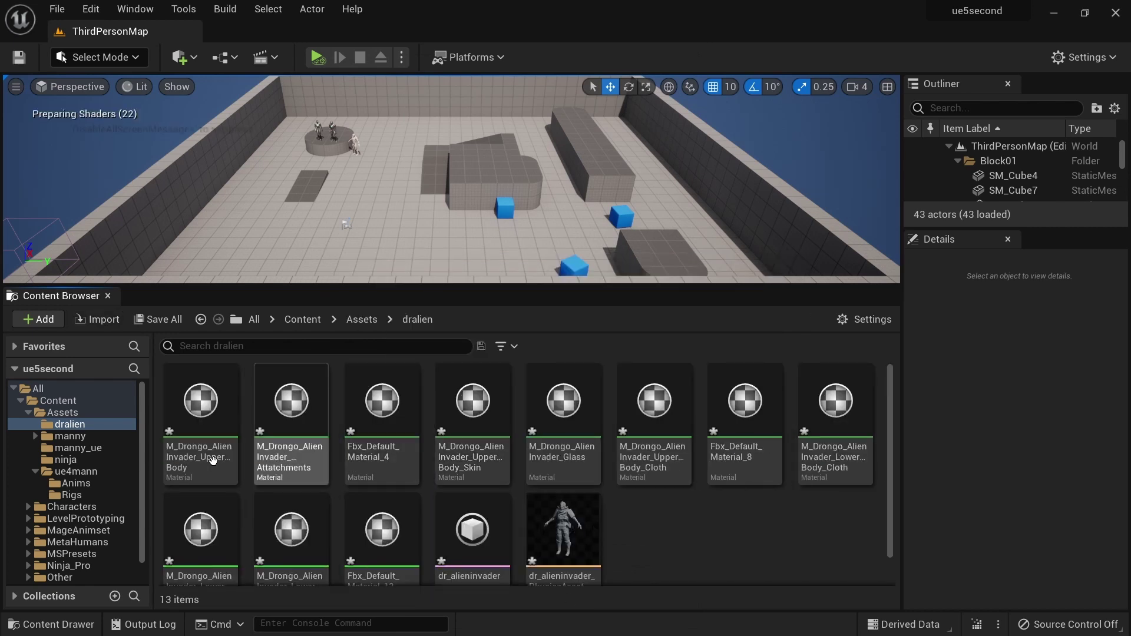
Preview Mage_Attack_02_InPlace and Mage_Attack_03_Aim_LD retargeted animations on the dr_alieninvader mesh
scroll(107, 472, down, 1)
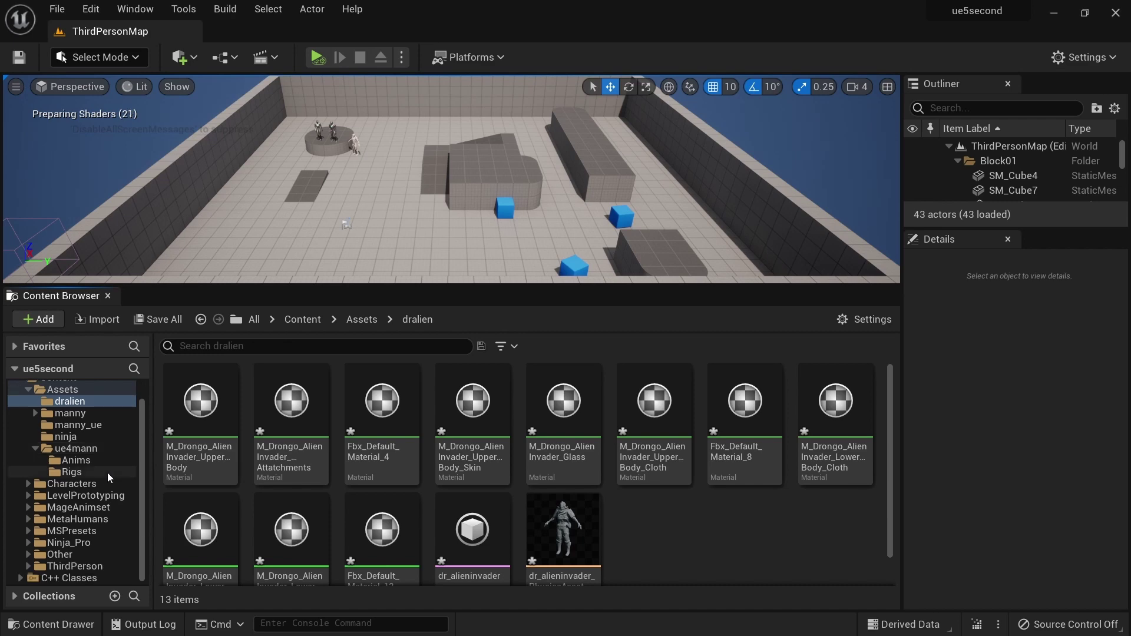
click(76, 460)
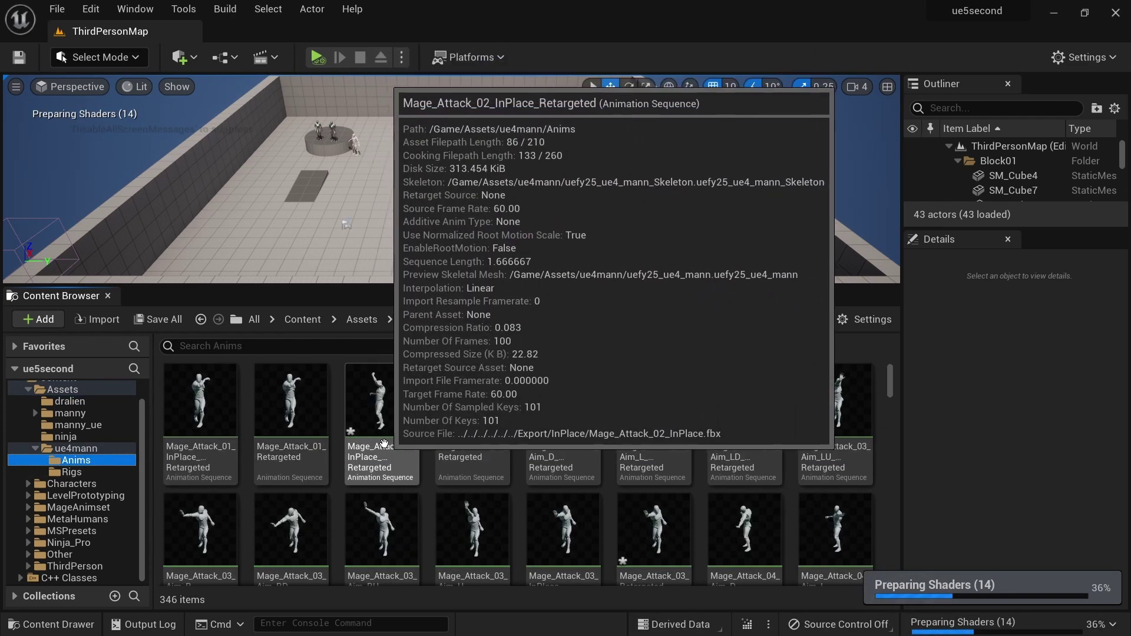
double_click(373, 412)
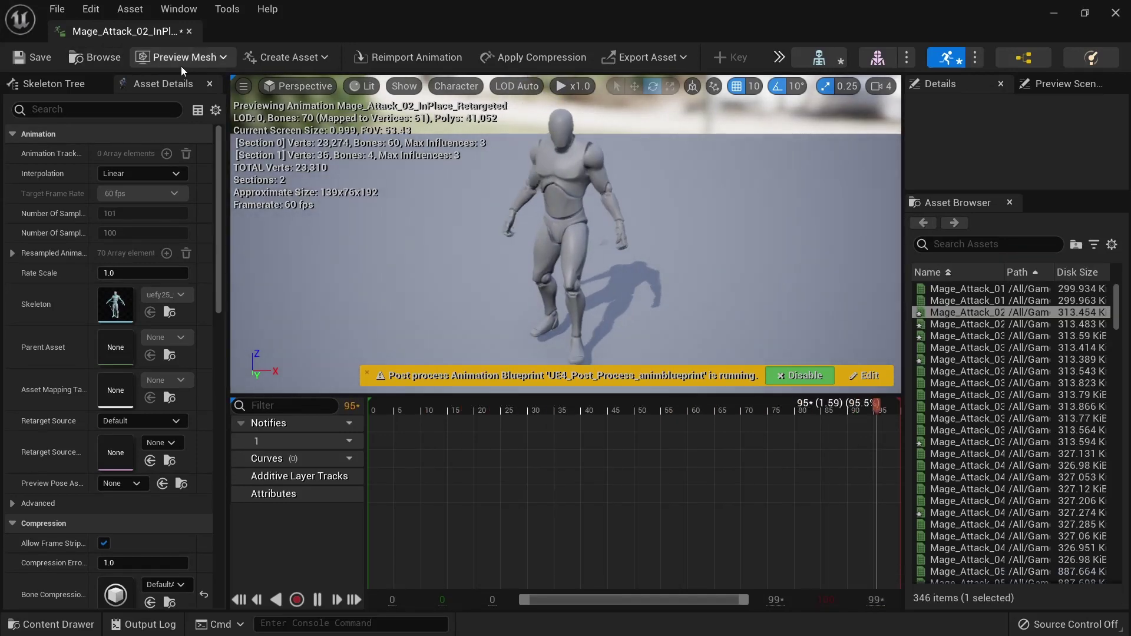
click(181, 66)
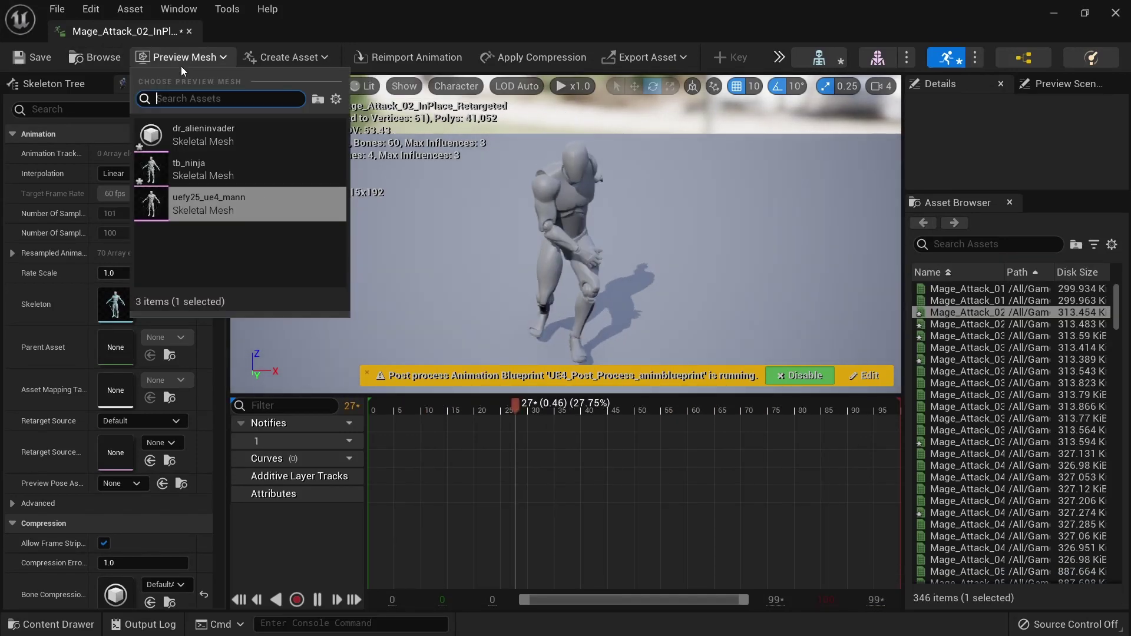
click(214, 139)
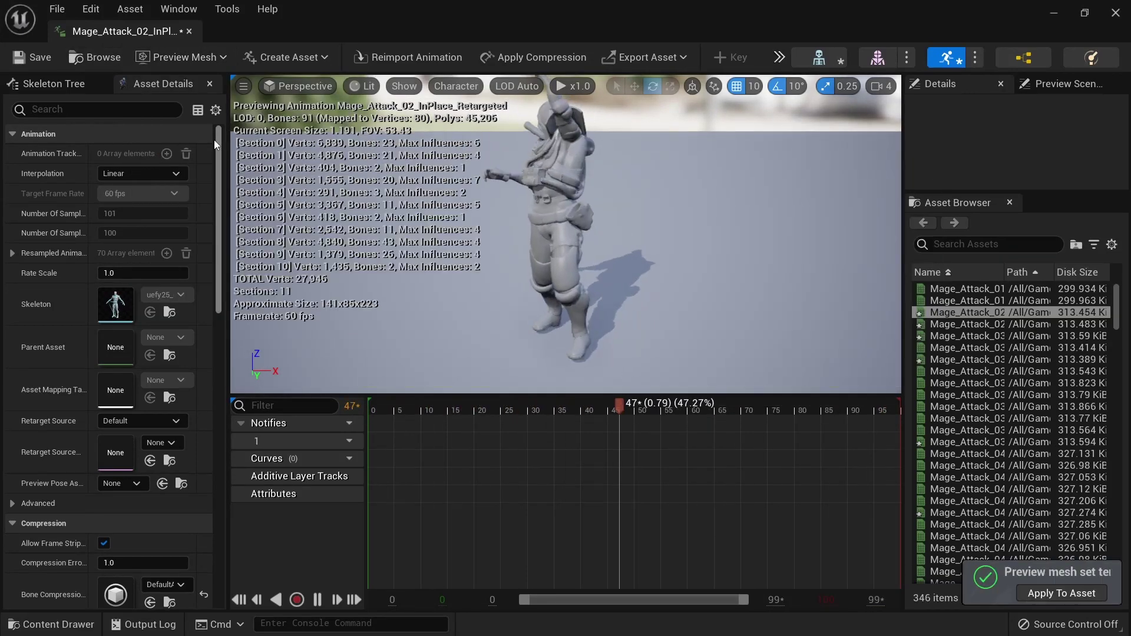
click(966, 359)
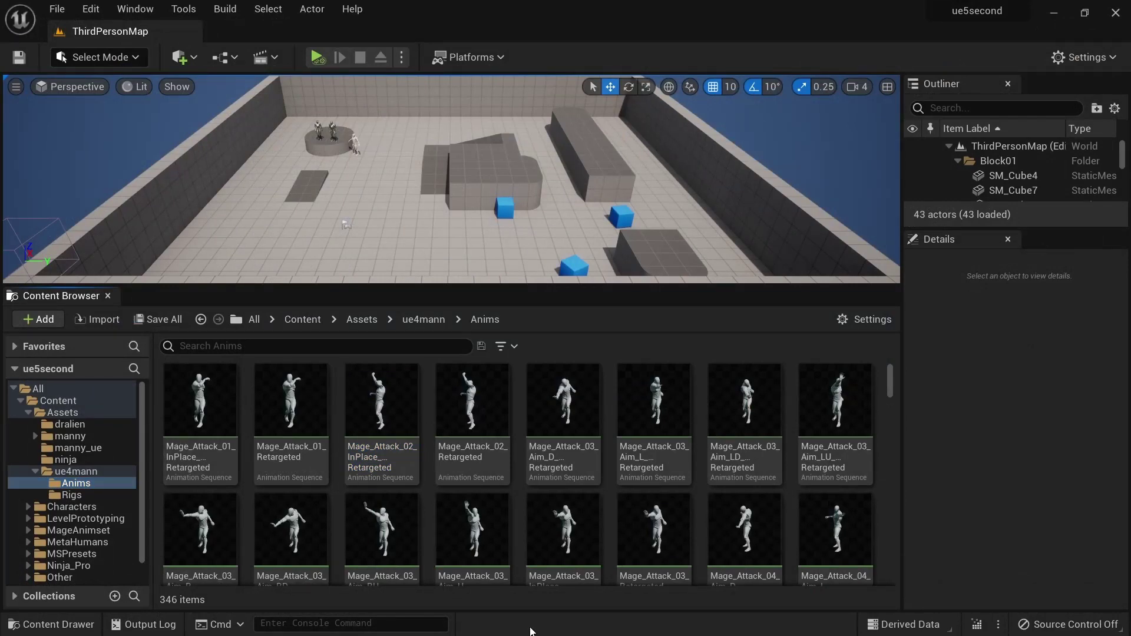
Create an IK Retargeter in the ue4mann Rigs folder using NinjaIKRig as the source
click(88, 494)
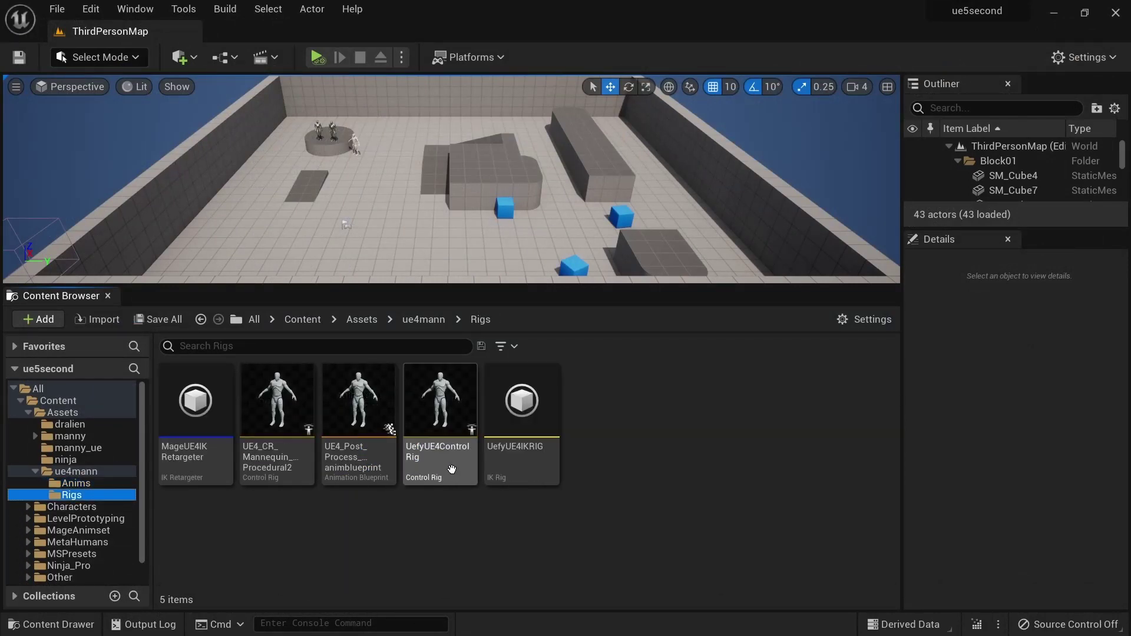
right_click(578, 421)
mouse_move(646, 403)
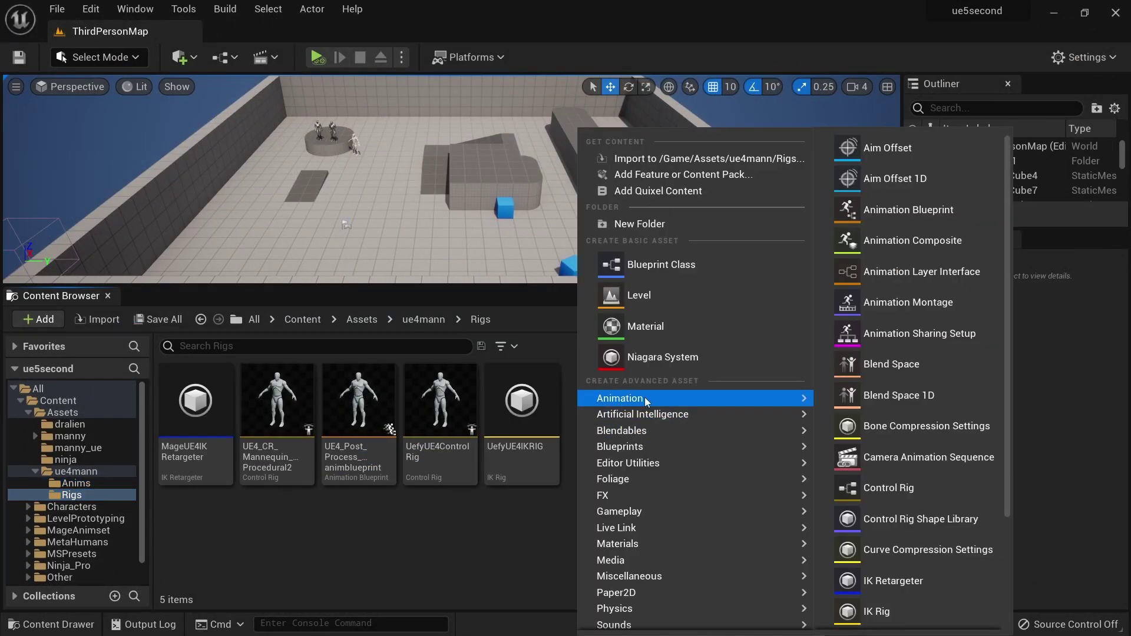
click(892, 580)
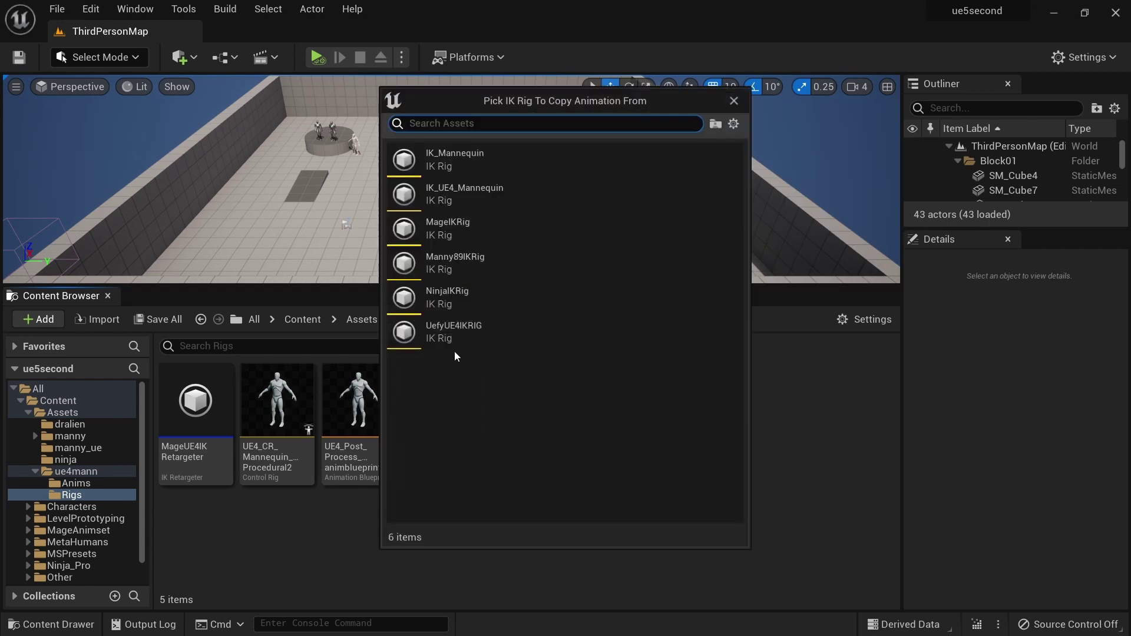
click(473, 297)
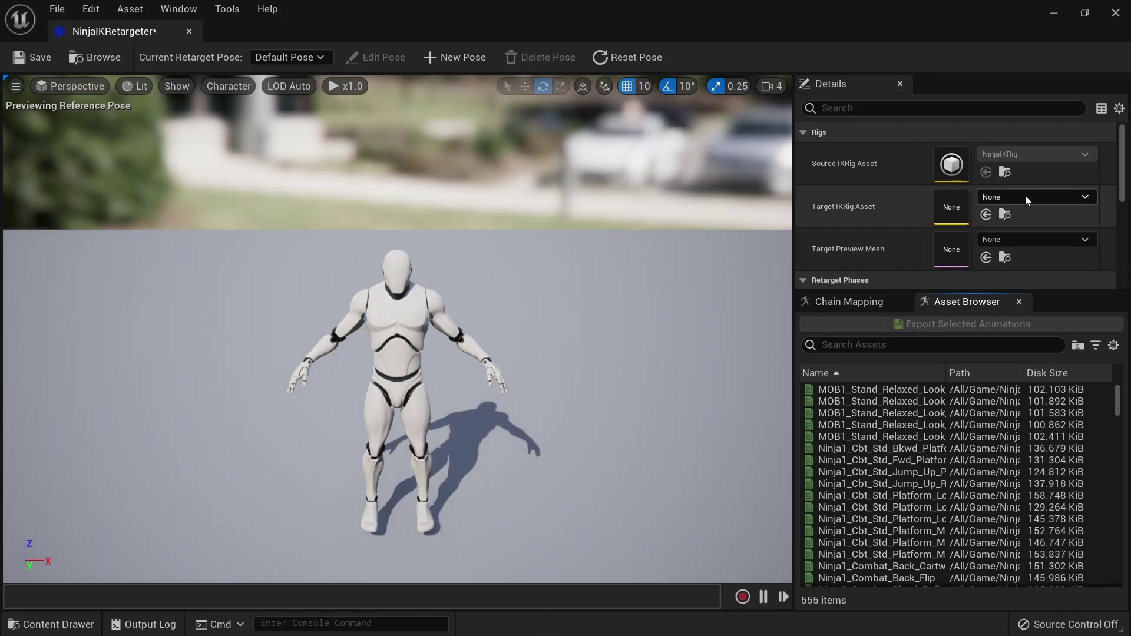
Set the retargeter's Target IKRig Asset to UefyUE4IKRIG
click(1040, 197)
text(uefy)
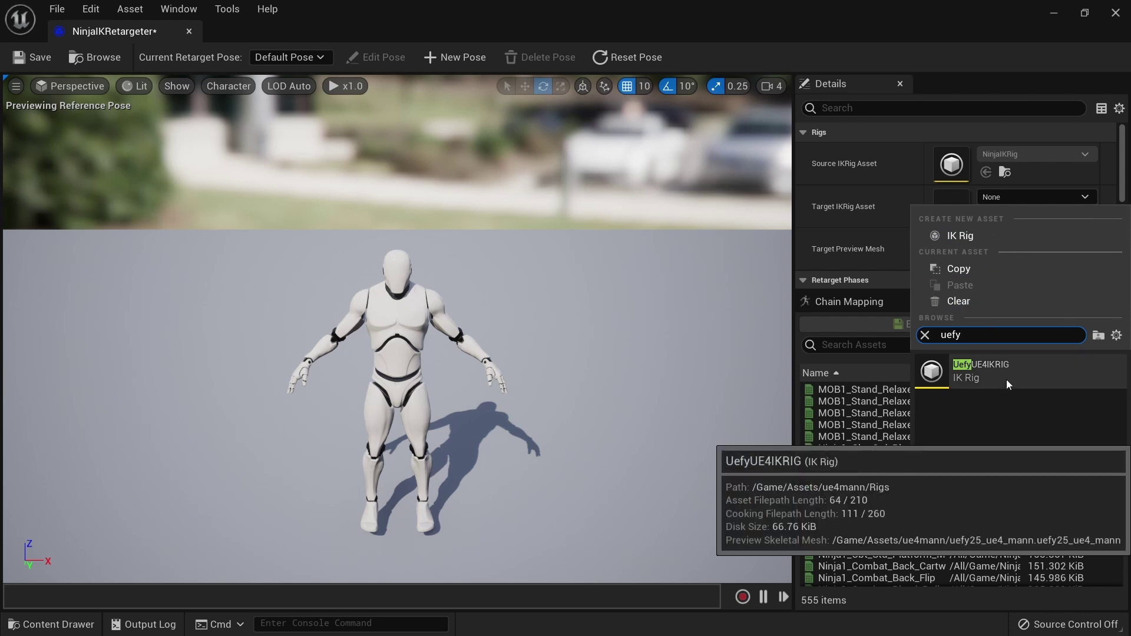
click(1006, 369)
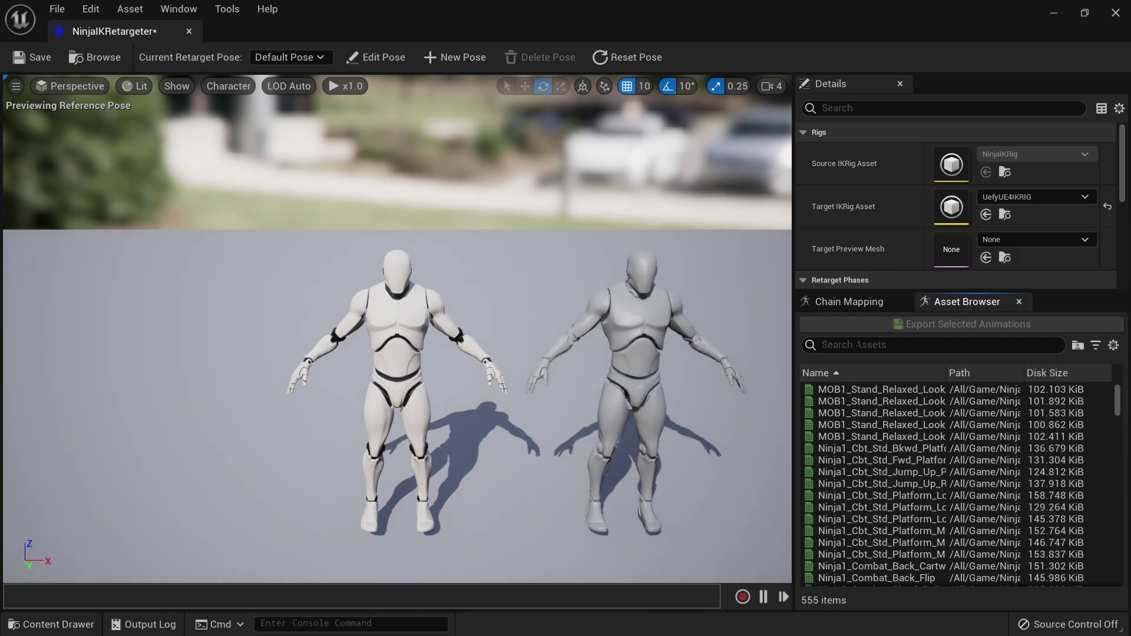
Preview Ninja jump, jump-down roll, Combat_Jog_Back and Forward_Roll_v2 animations, then select all animations
click(883, 472)
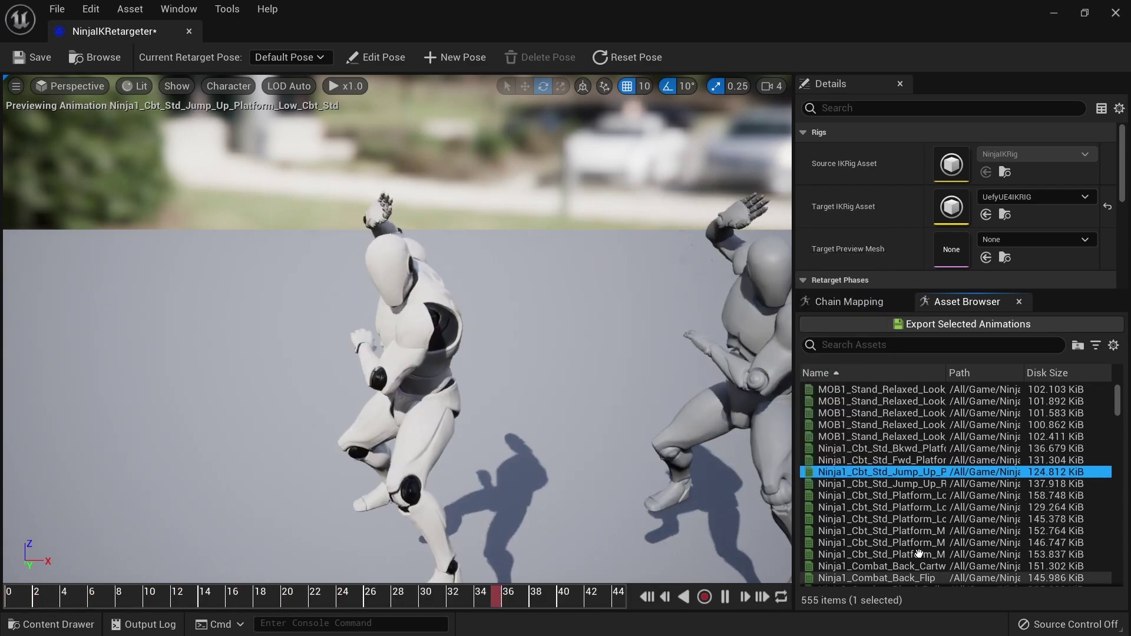
scroll(898, 519, down, 2)
click(916, 483)
scroll(919, 508, down, 3)
click(918, 496)
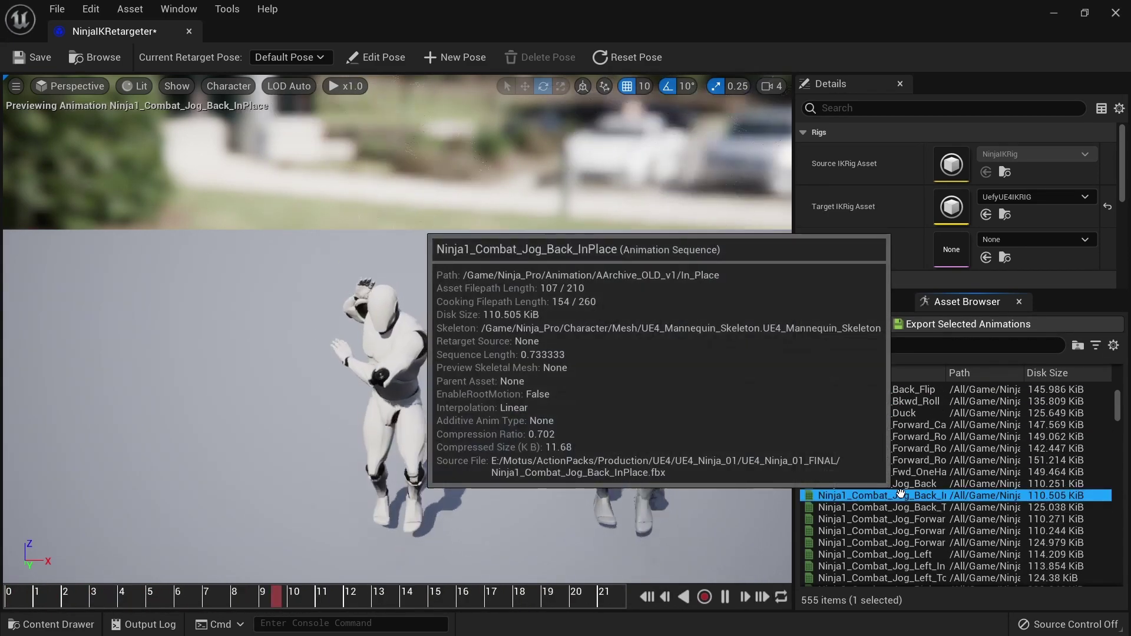
click(877, 448)
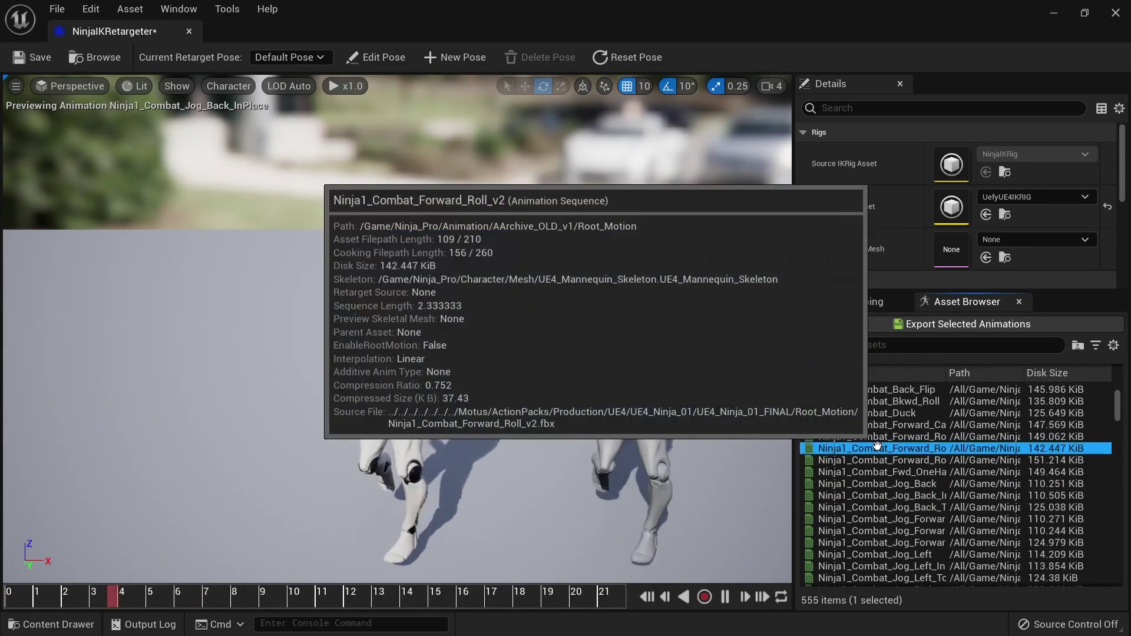
key(ctrl+a)
Export the selected animations as retargeted copies into a new ue4mann/Anims2 folder
click(914, 326)
click(425, 253)
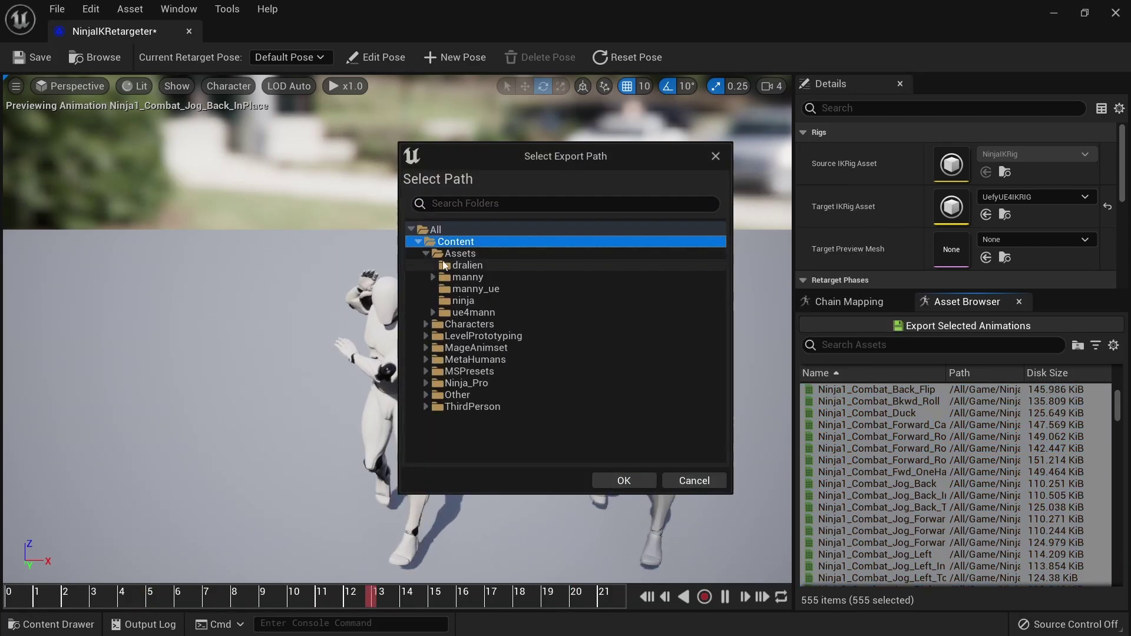
click(433, 312)
right_click(492, 313)
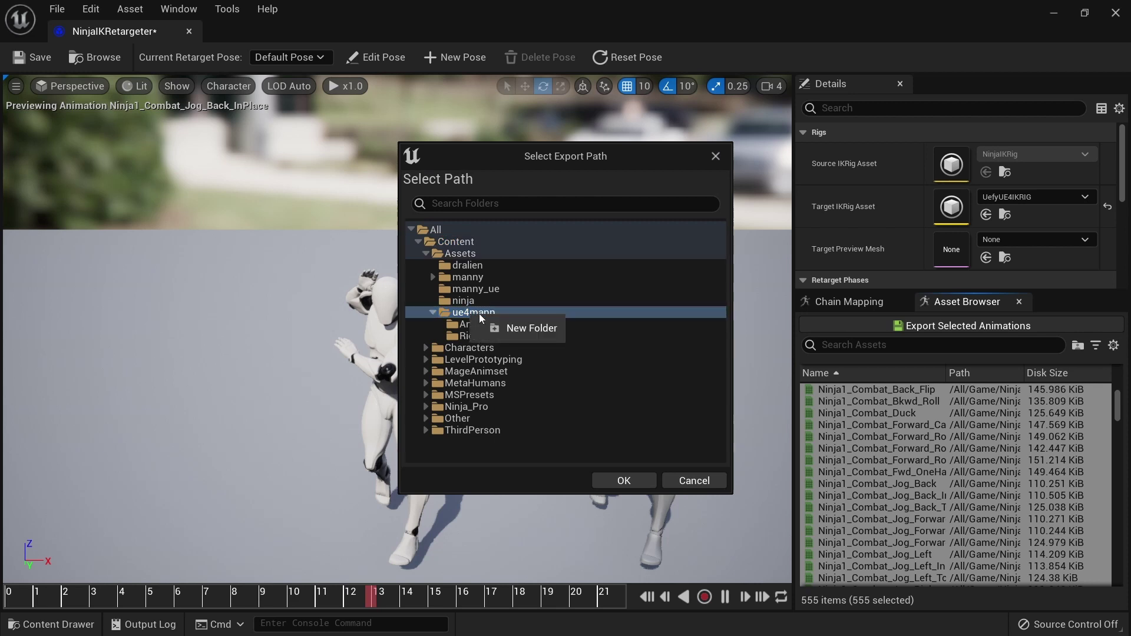
click(523, 329)
text(Anim)
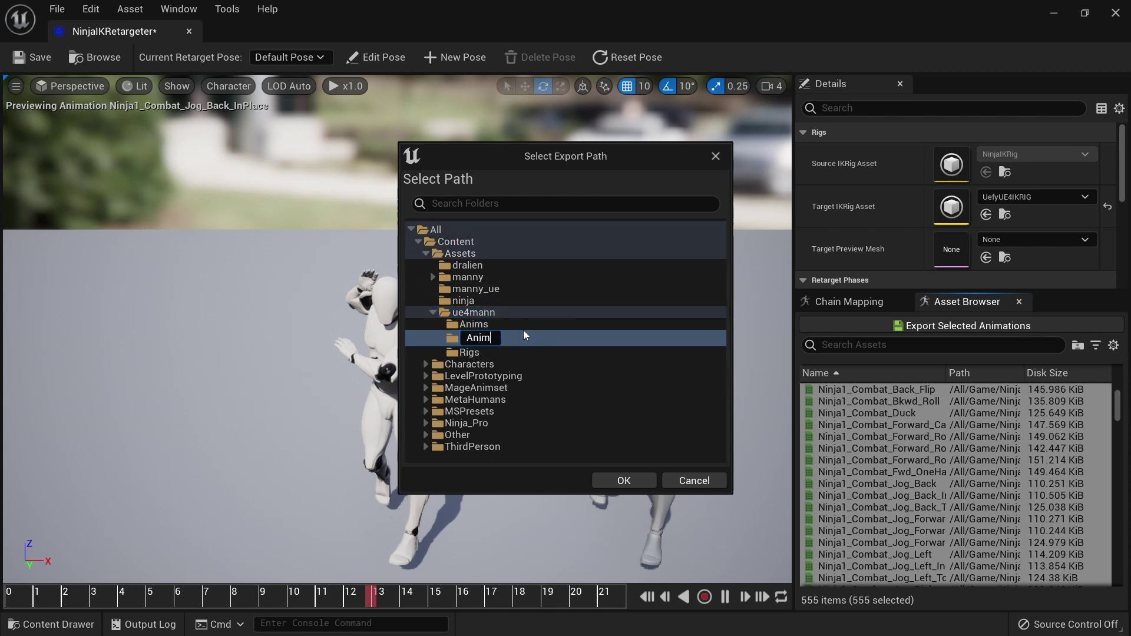
text(s2)
key(Return)
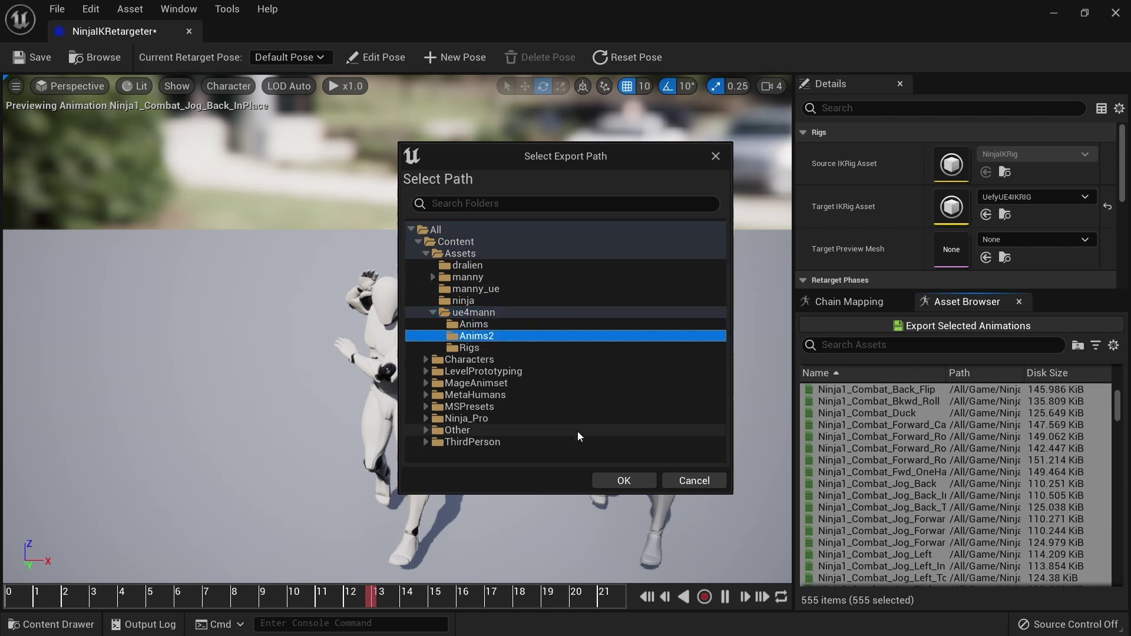
click(623, 479)
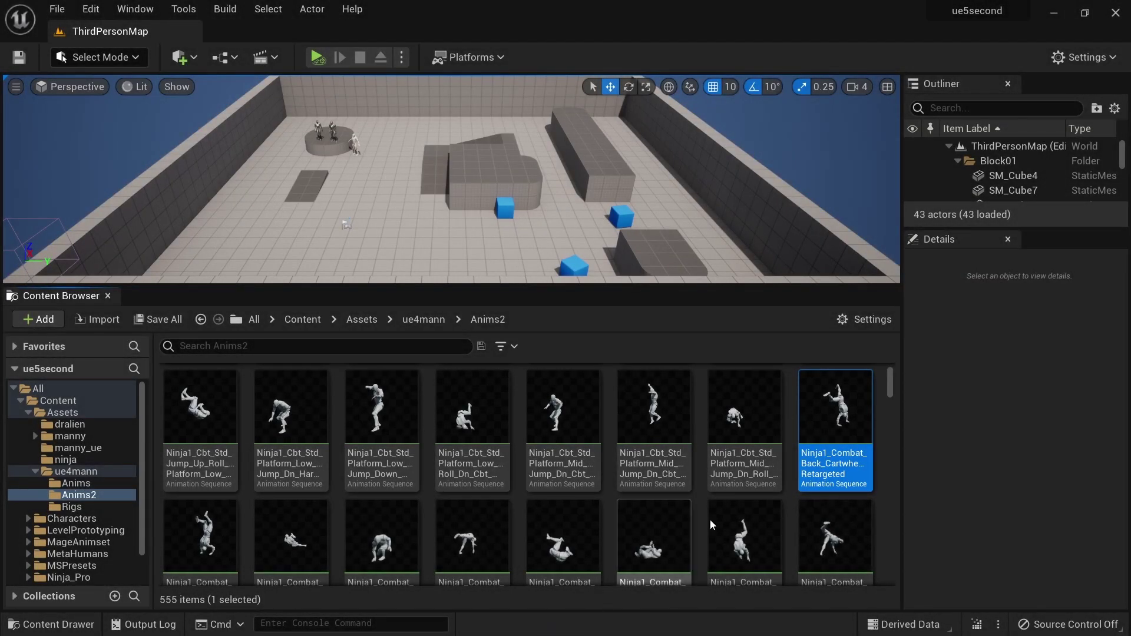
Watch the retargeted Ninja cartwheel on the armored character and another preview mesh
double_click(839, 425)
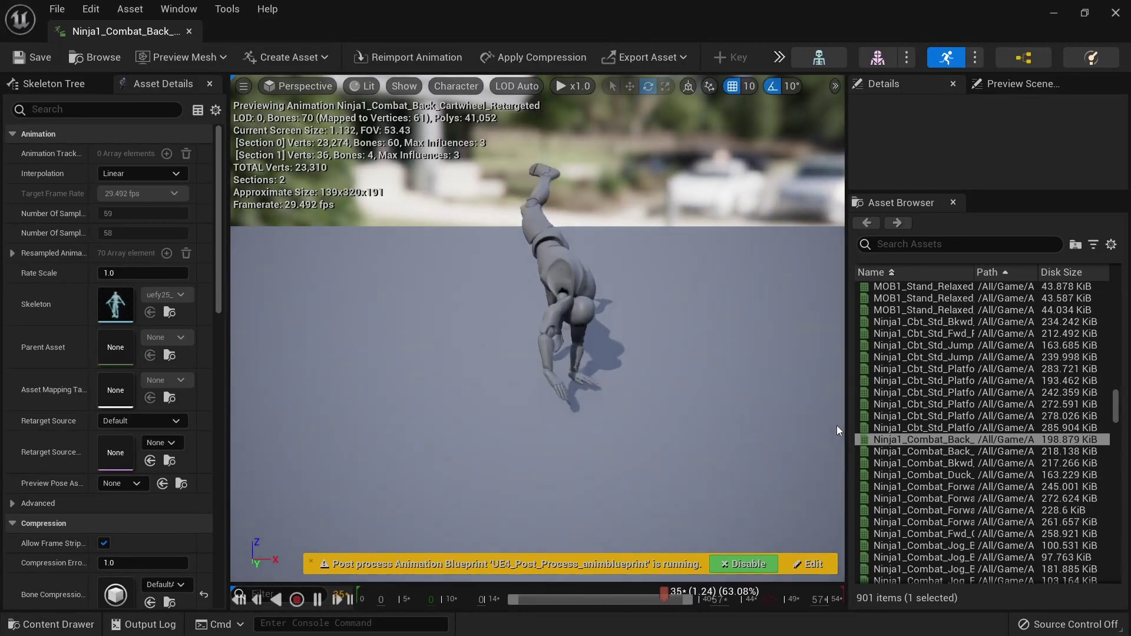
click(170, 56)
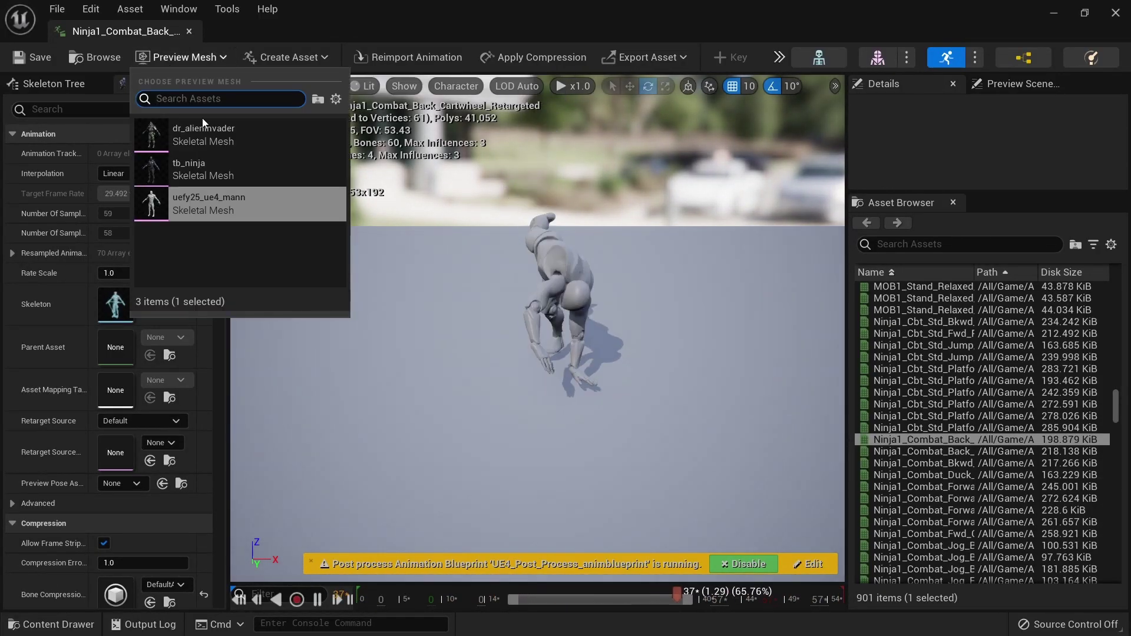
click(211, 131)
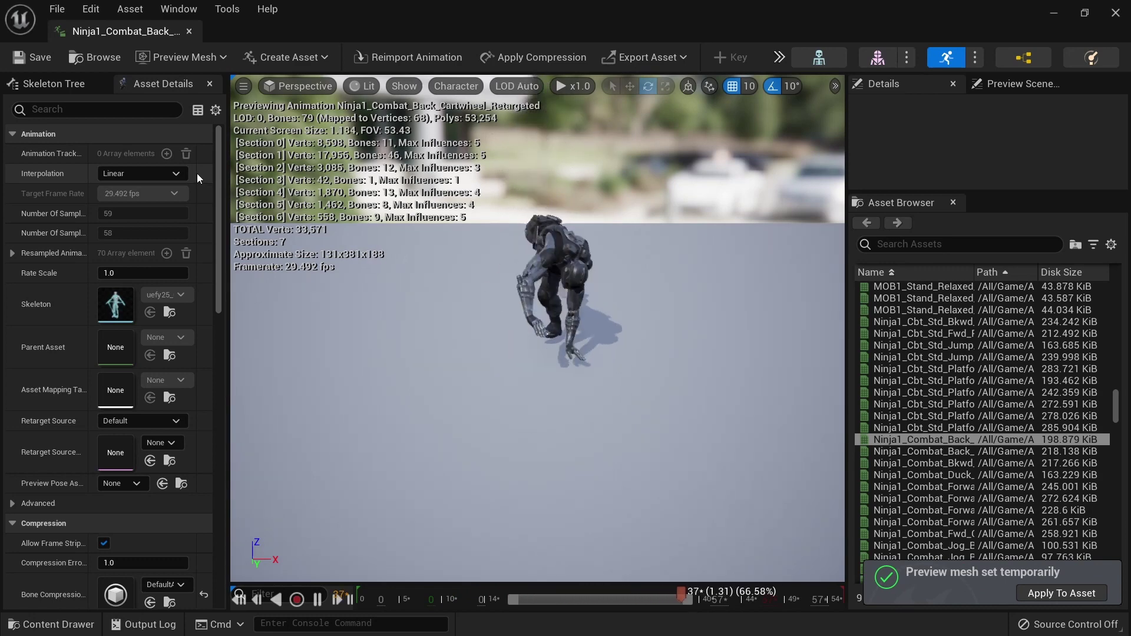
click(188, 58)
click(199, 135)
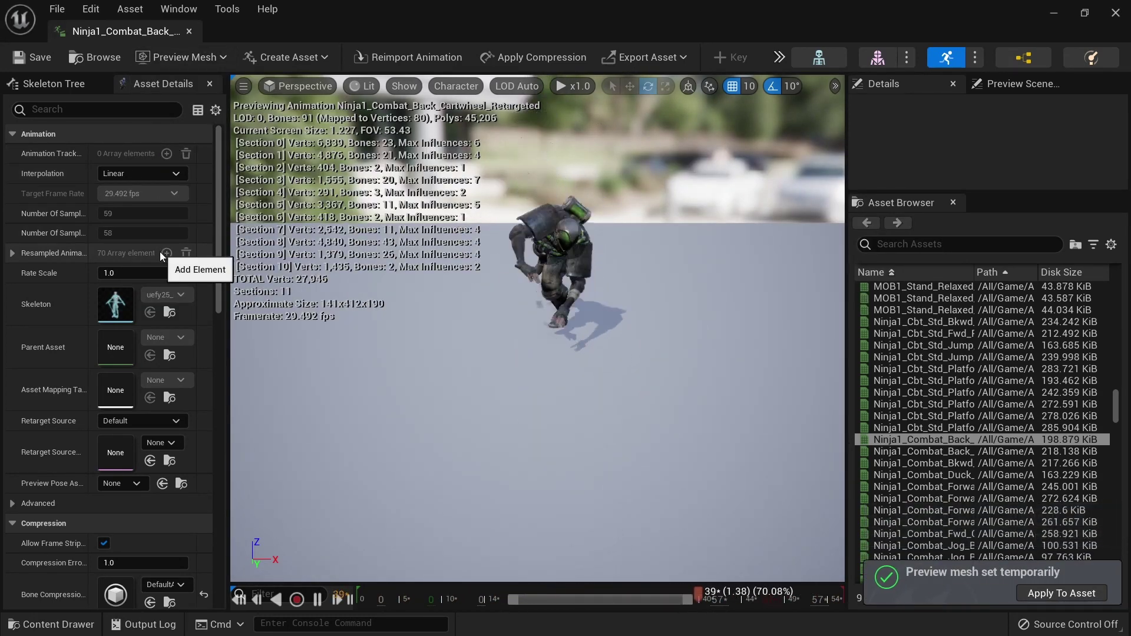
right_drag(530, 412, 777, 339)
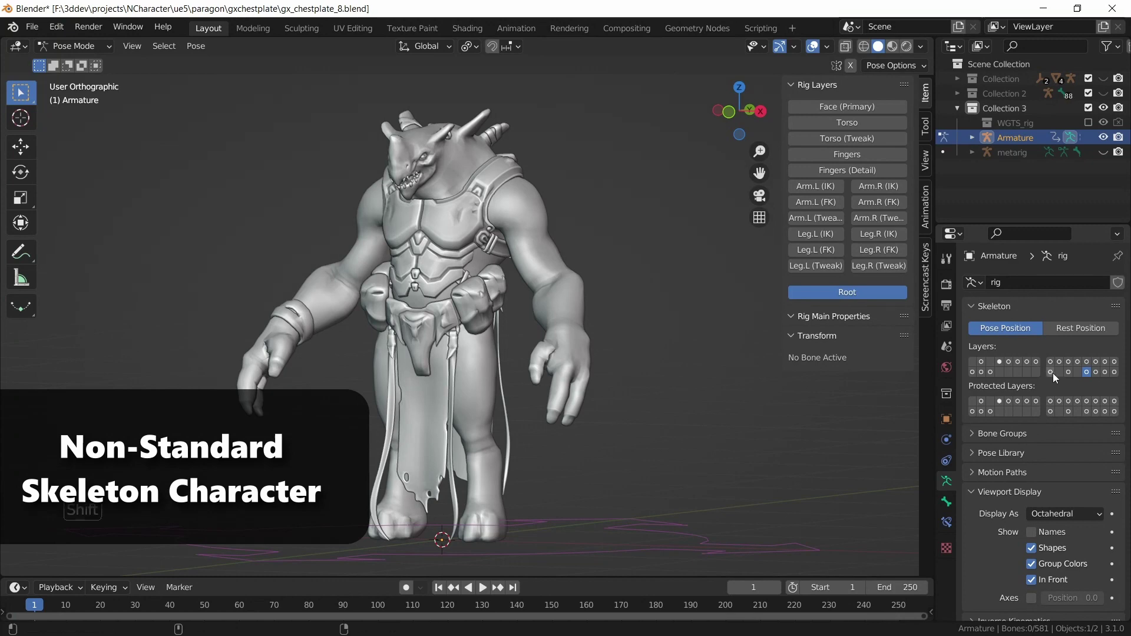
Show the creature's skeleton bone layer and inspect its neck and head bones
shift+click(1049, 371)
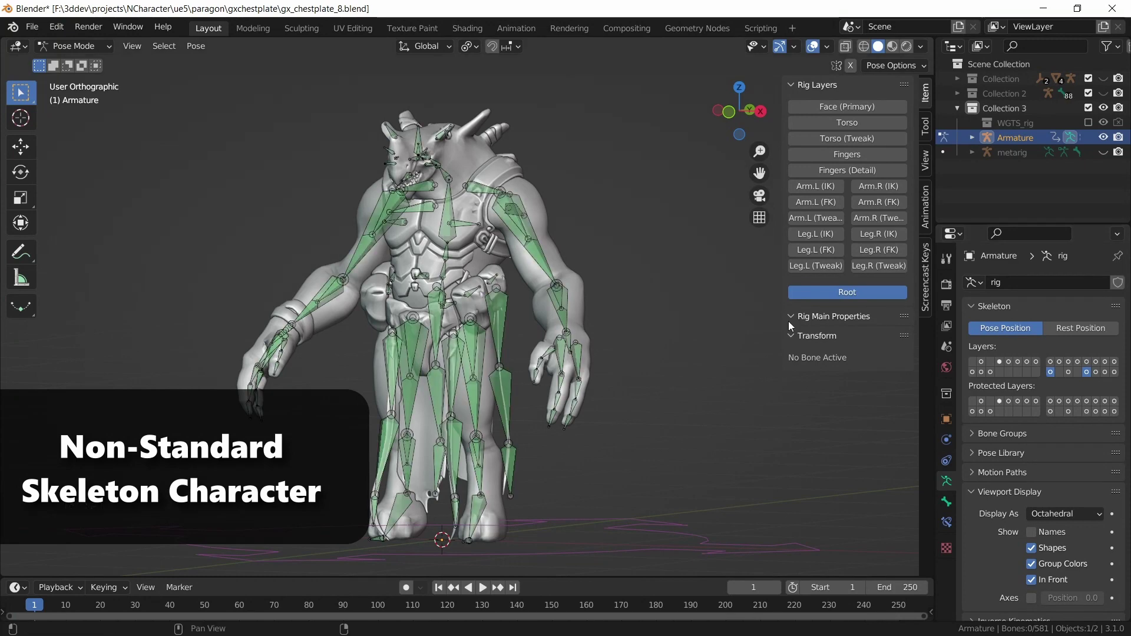
middle_drag(715, 307, 447, 236)
scroll(447, 236, up, 4)
scroll(447, 235, down, 3)
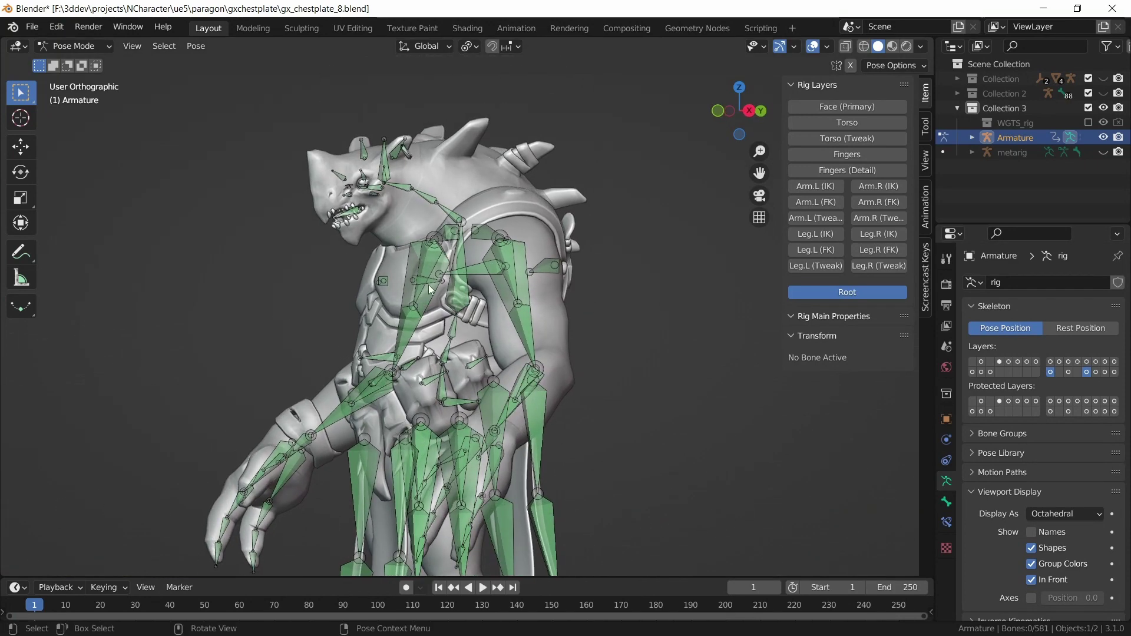
click(420, 194)
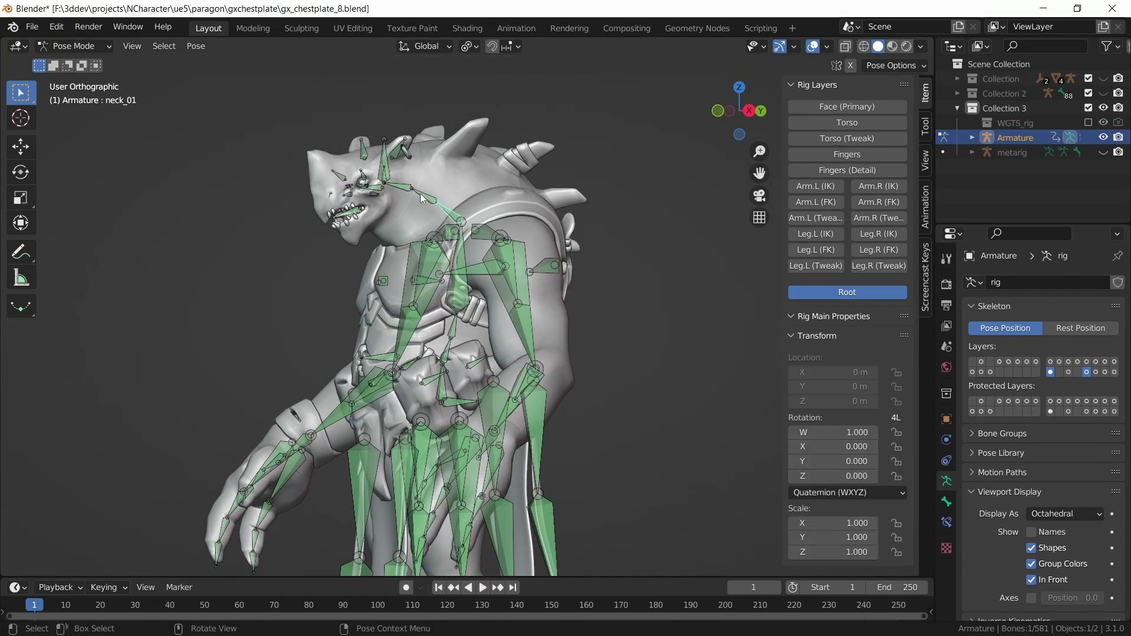
click(385, 168)
Inspect the creature's chest, spine_03, neck and head bones from several angles
middle_drag(388, 216, 407, 329)
click(407, 330)
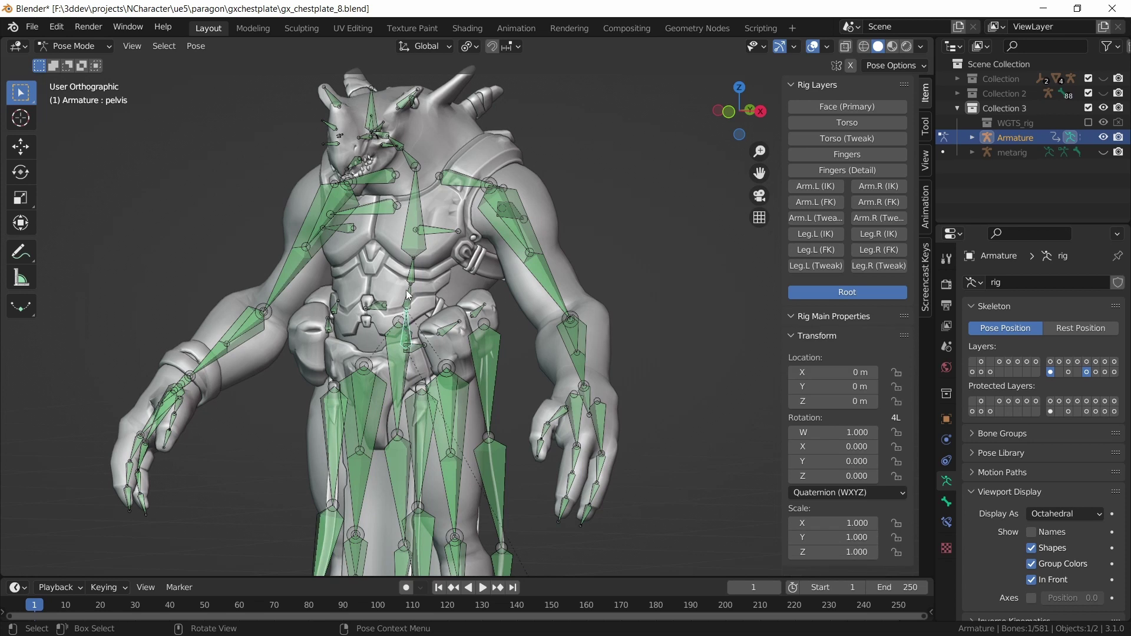
click(414, 259)
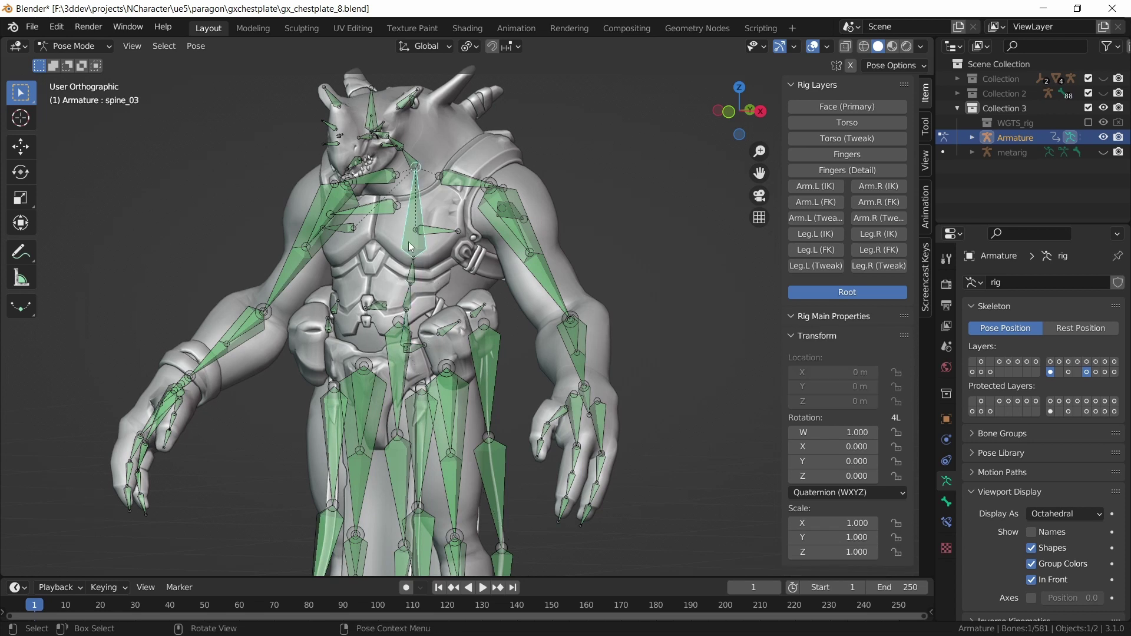
middle_drag(408, 241, 429, 166)
click(418, 181)
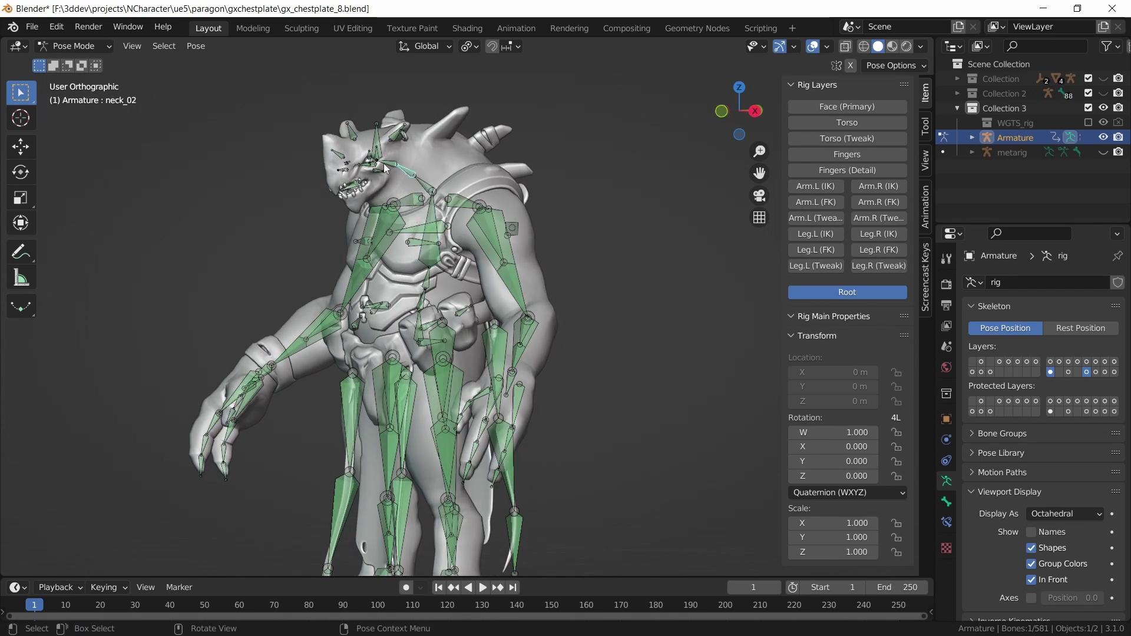
click(394, 166)
middle_drag(397, 175, 387, 210)
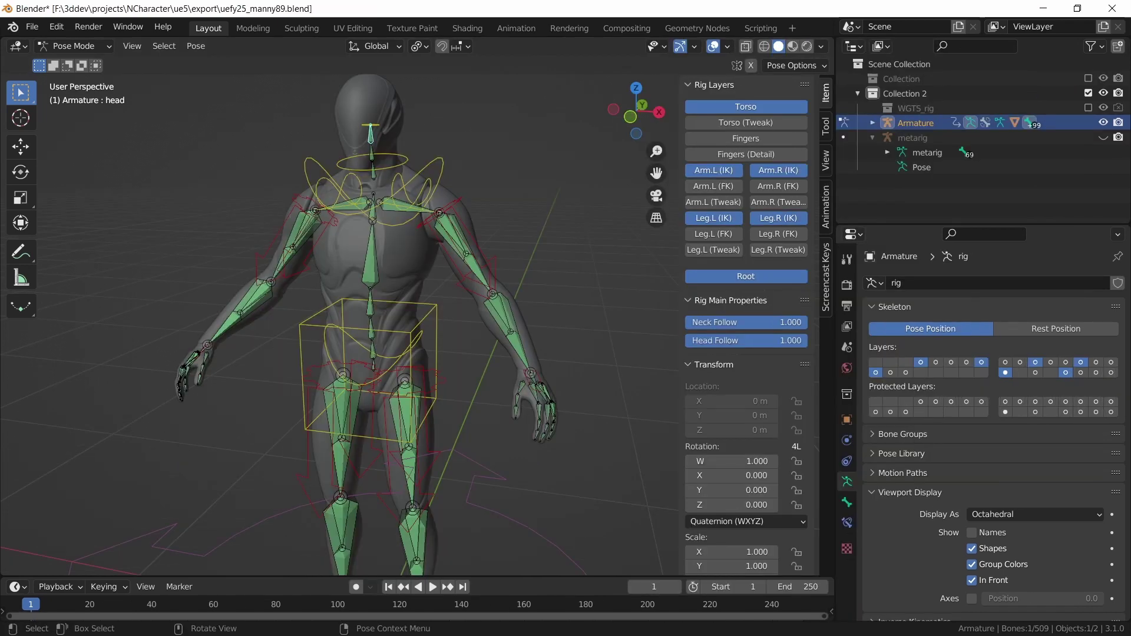
middle_drag(448, 354, 372, 361)
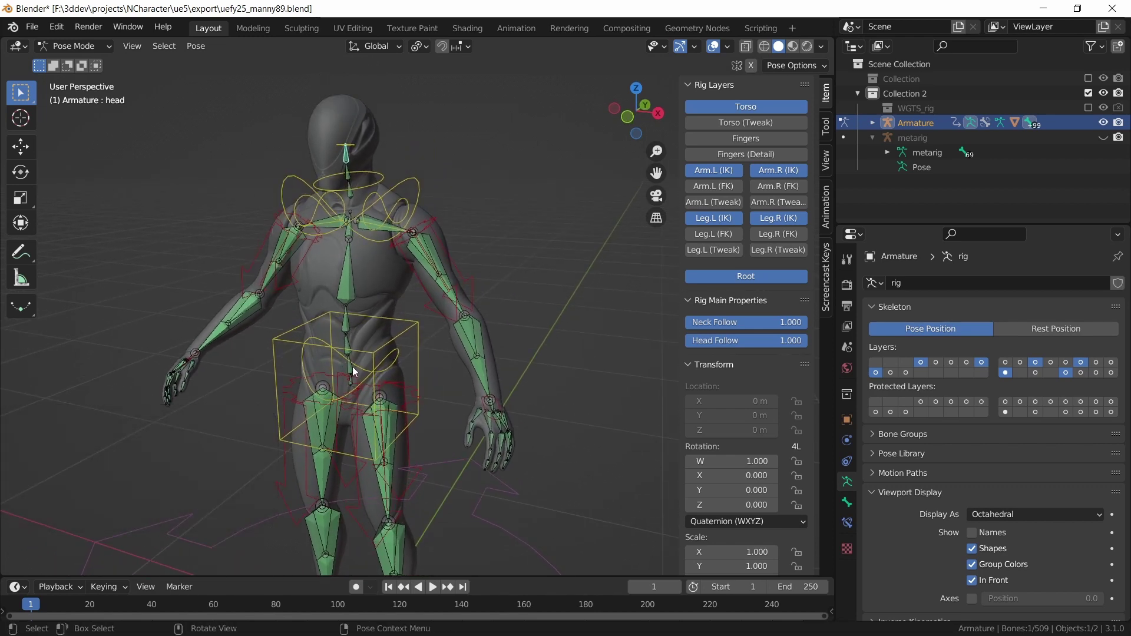
Orbit and pan around the UE4 mannequin rig to examine its torso
middle_drag(352, 368, 365, 315)
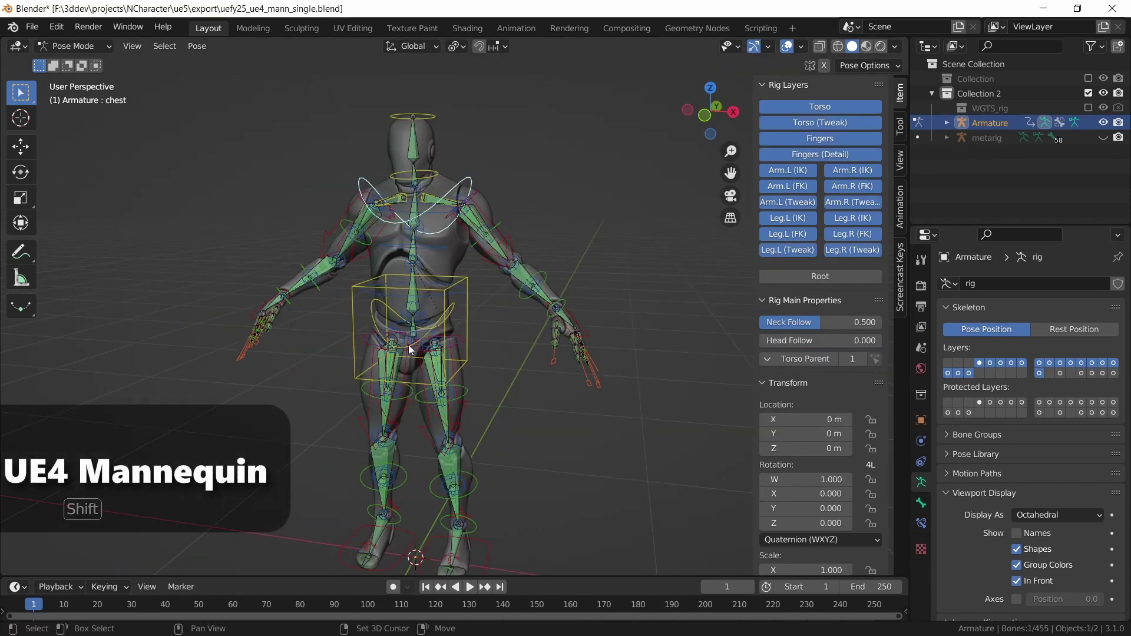
scroll(366, 332, up, 4)
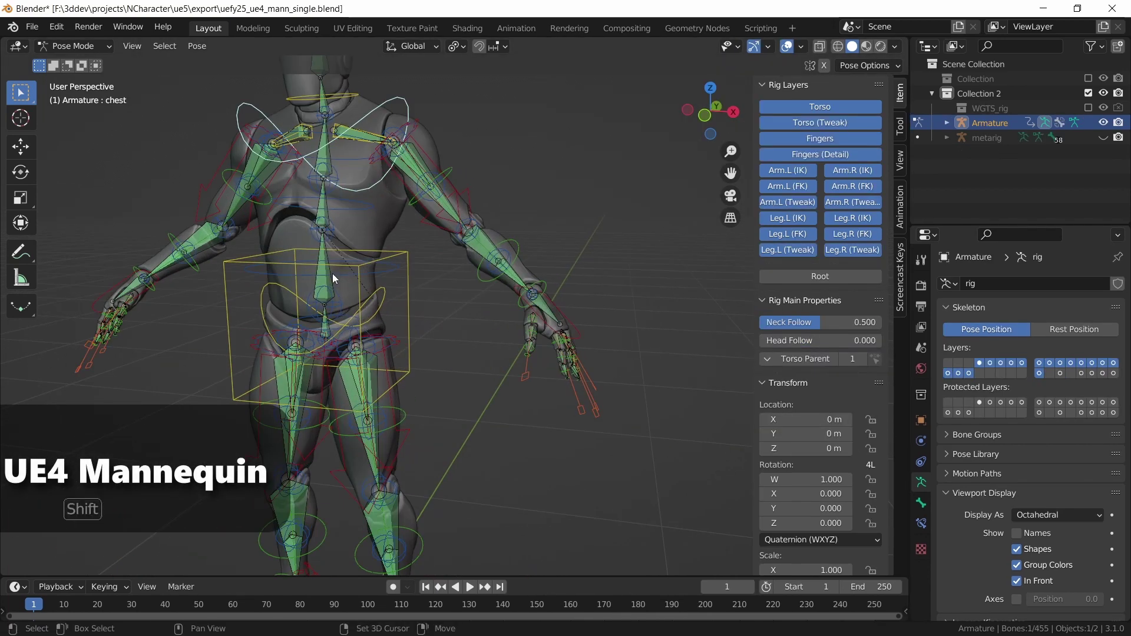
shift+middle_drag(366, 333, 326, 163)
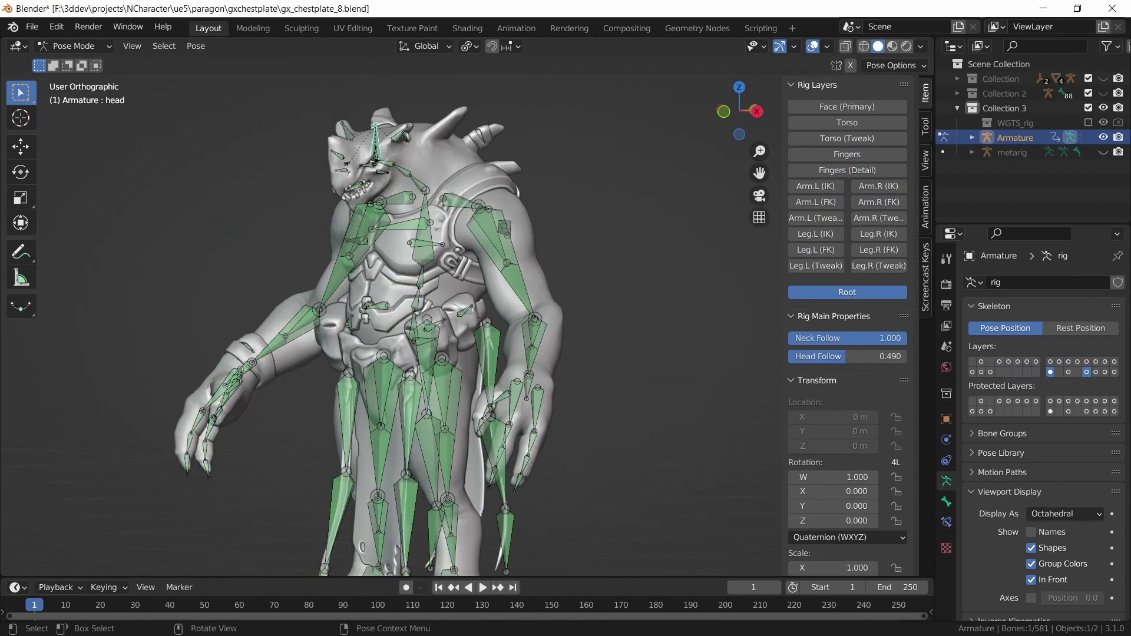
middle_drag(430, 316, 366, 317)
In right-side view, show the Torso control layer and test-move neck_bend, cancelling the move, then return to Unreal
key(KP_3)
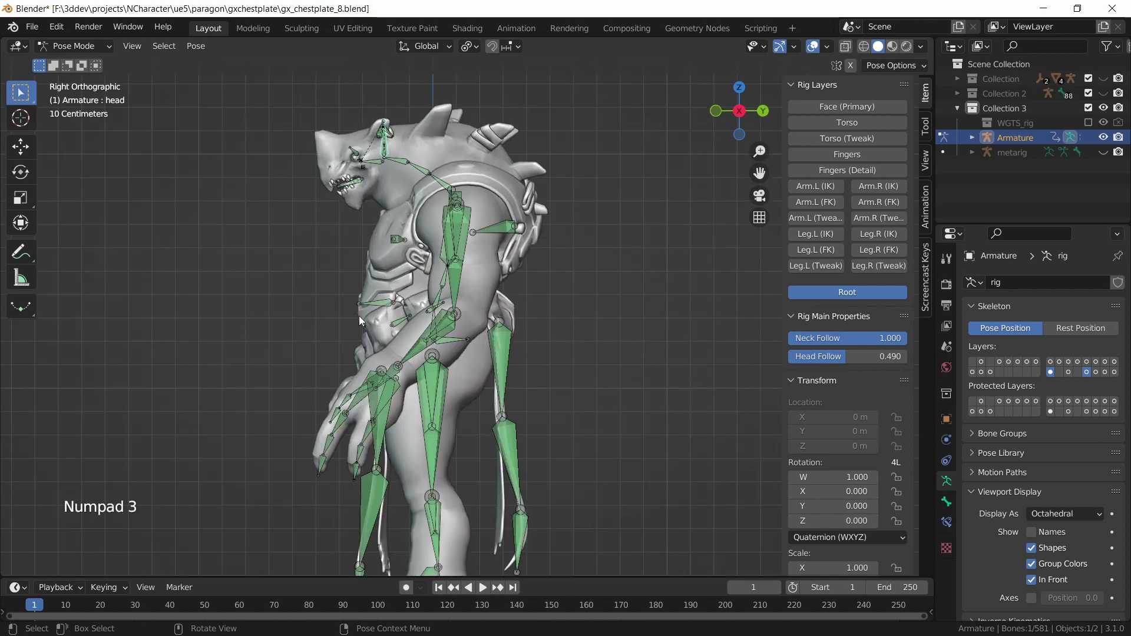
click(838, 121)
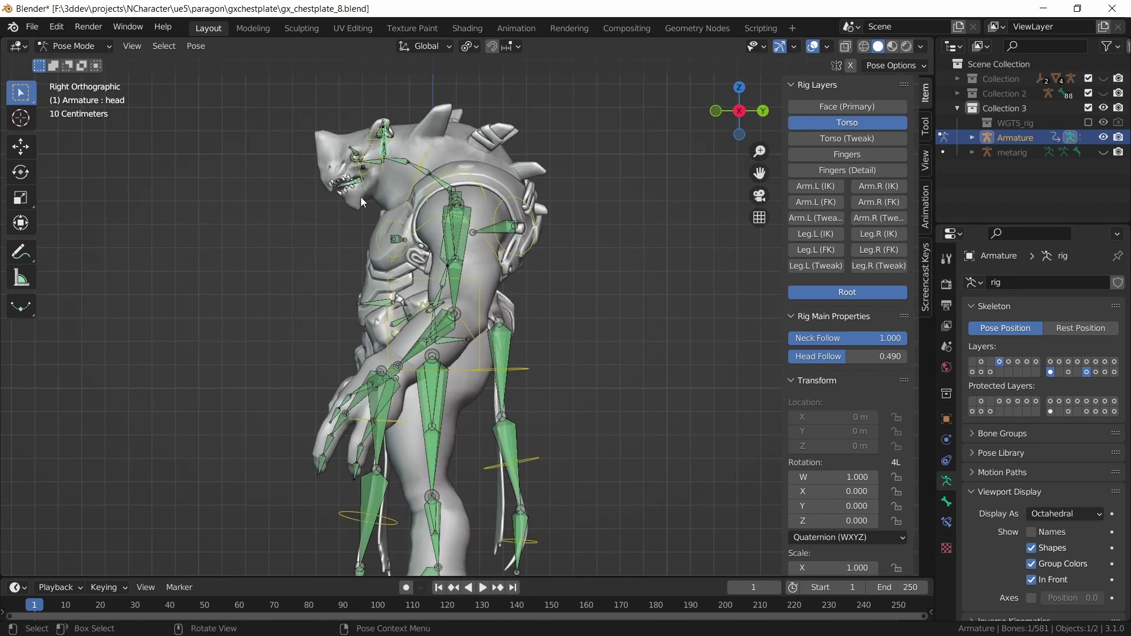
middle_drag(373, 192, 400, 189)
click(404, 165)
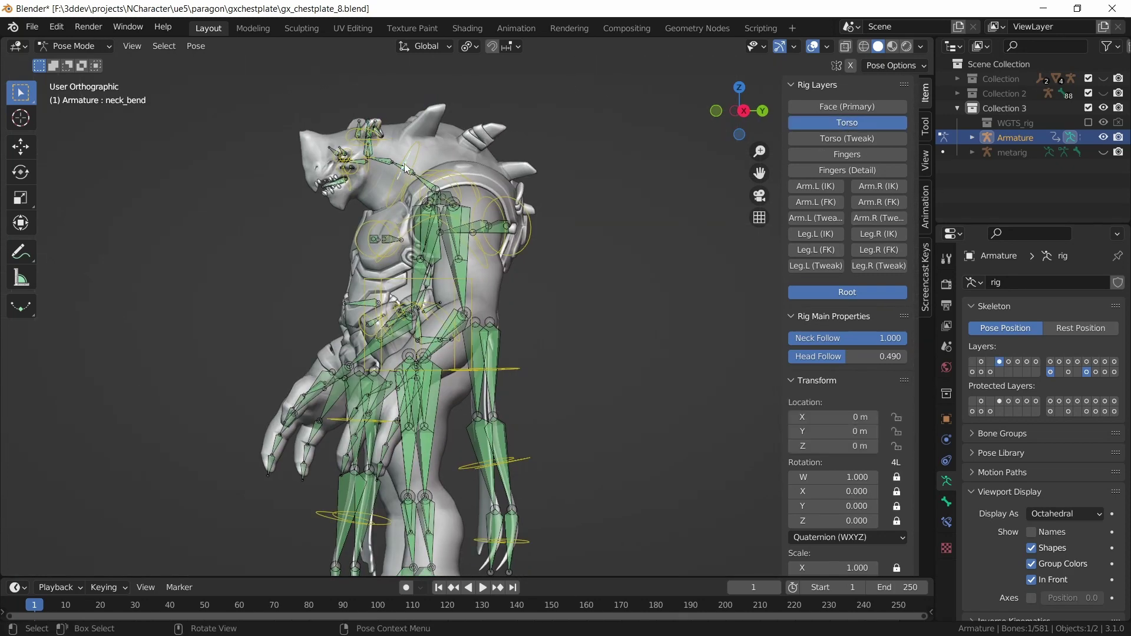
key(g)
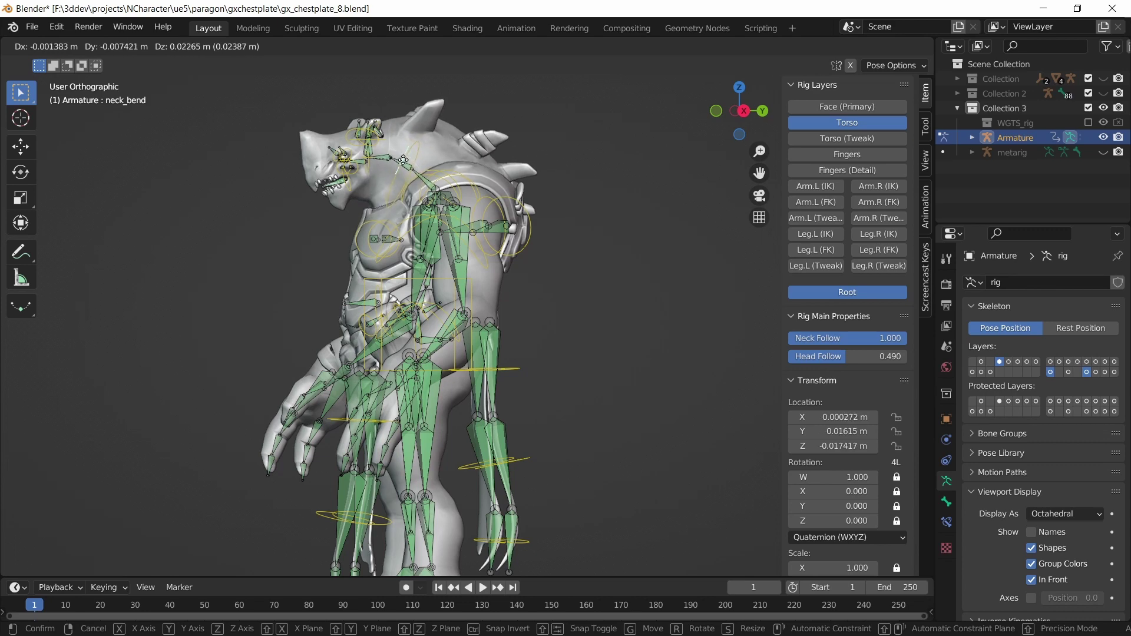
right_click(404, 160)
key(alt+Tab)
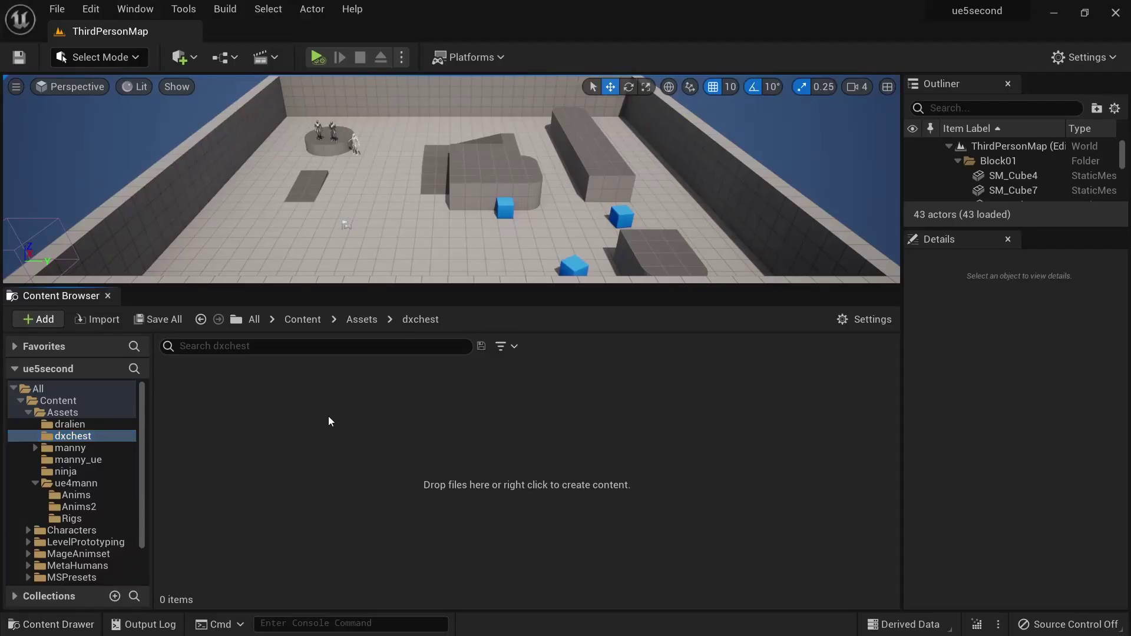
Import gxches.fbx into dxchest with Skeleton left as None, creating its own mesh, physics asset and skeleton
click(97, 319)
click(211, 105)
click(583, 400)
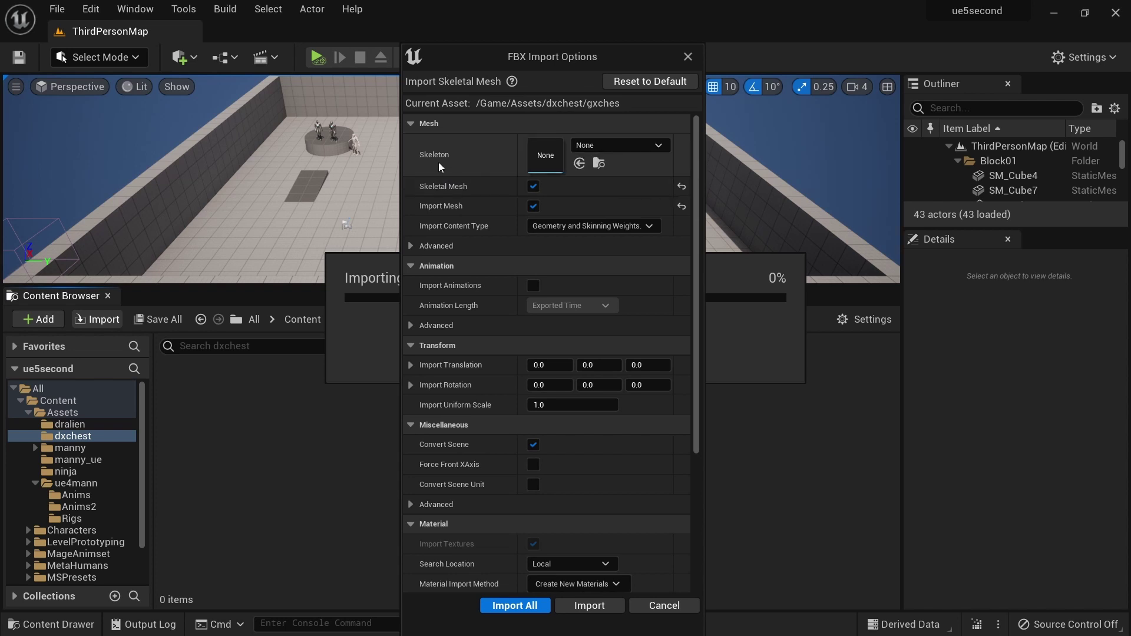
click(594, 606)
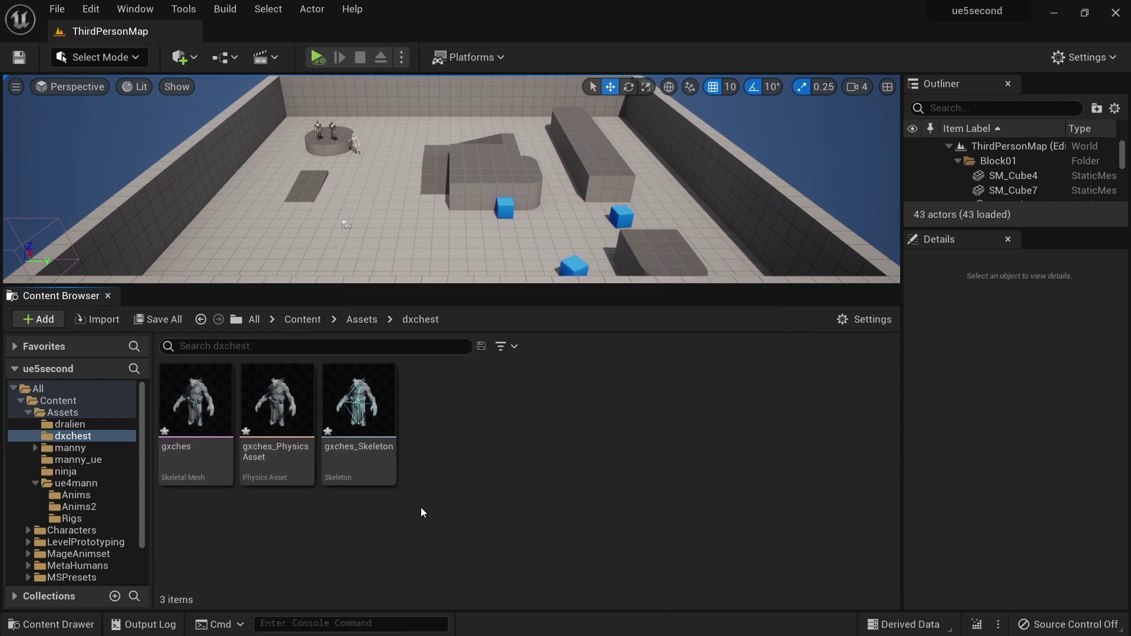
click(375, 446)
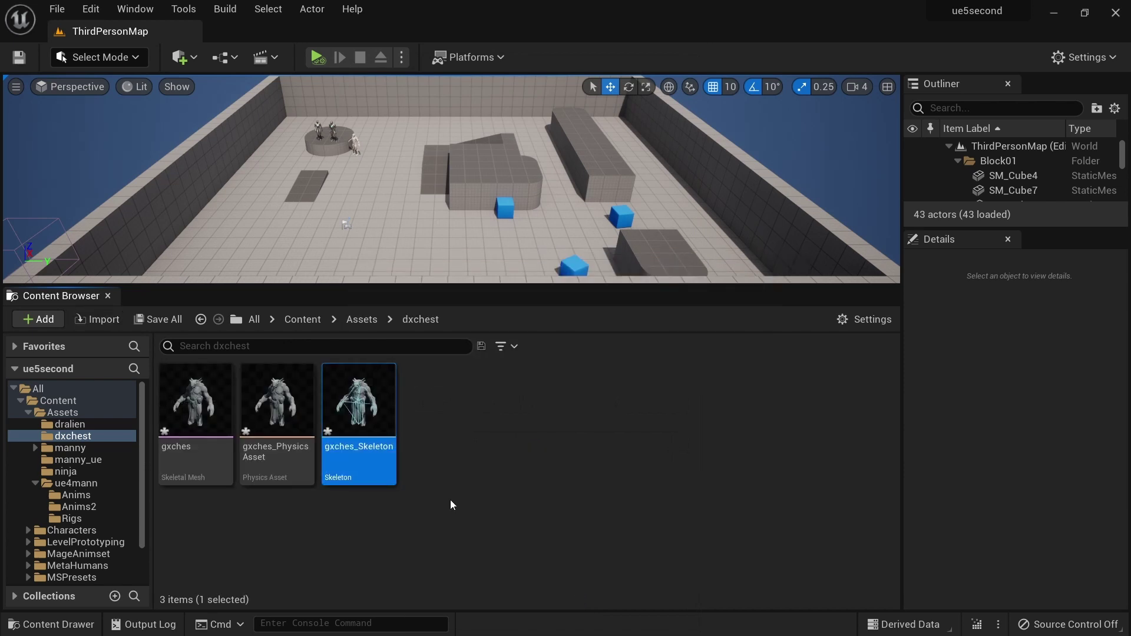
click(73, 435)
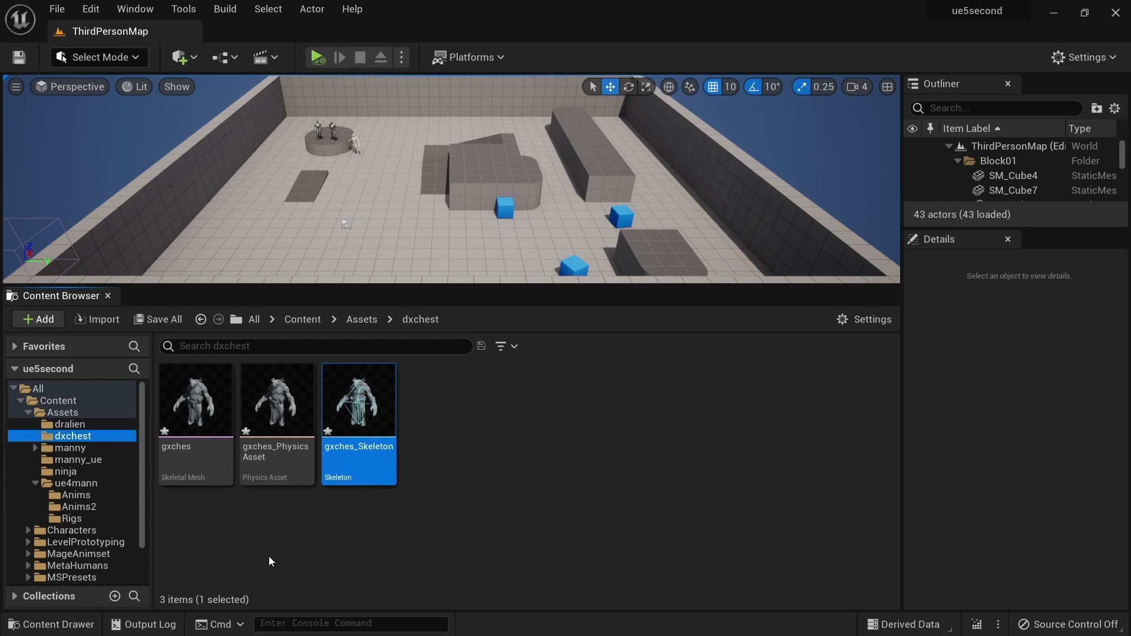
click(352, 431)
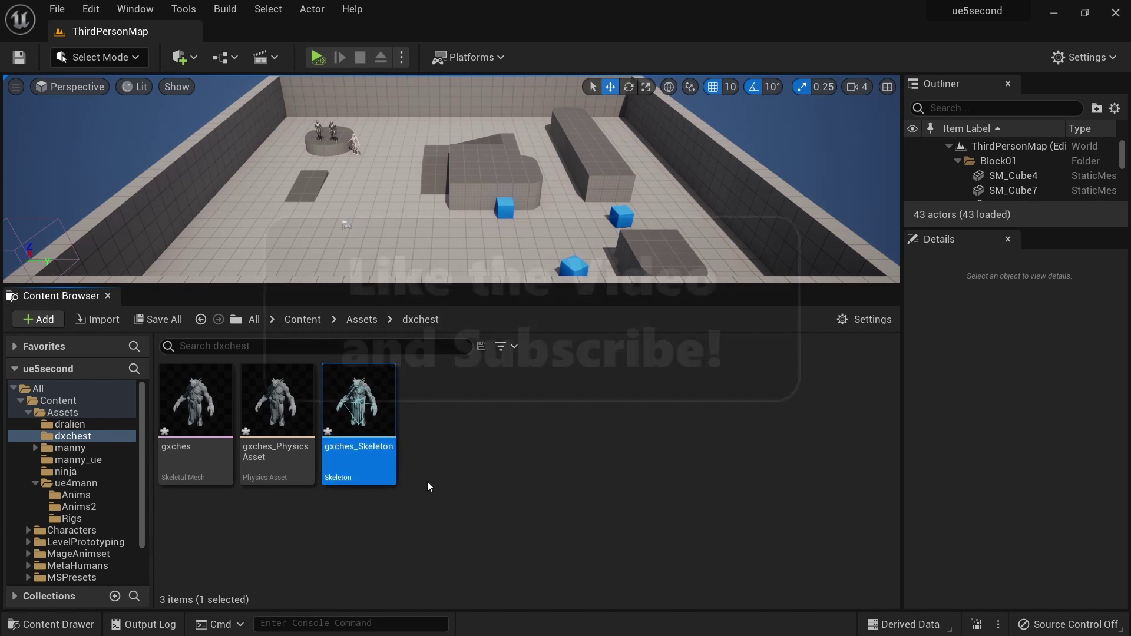
mouse_move(369, 403)
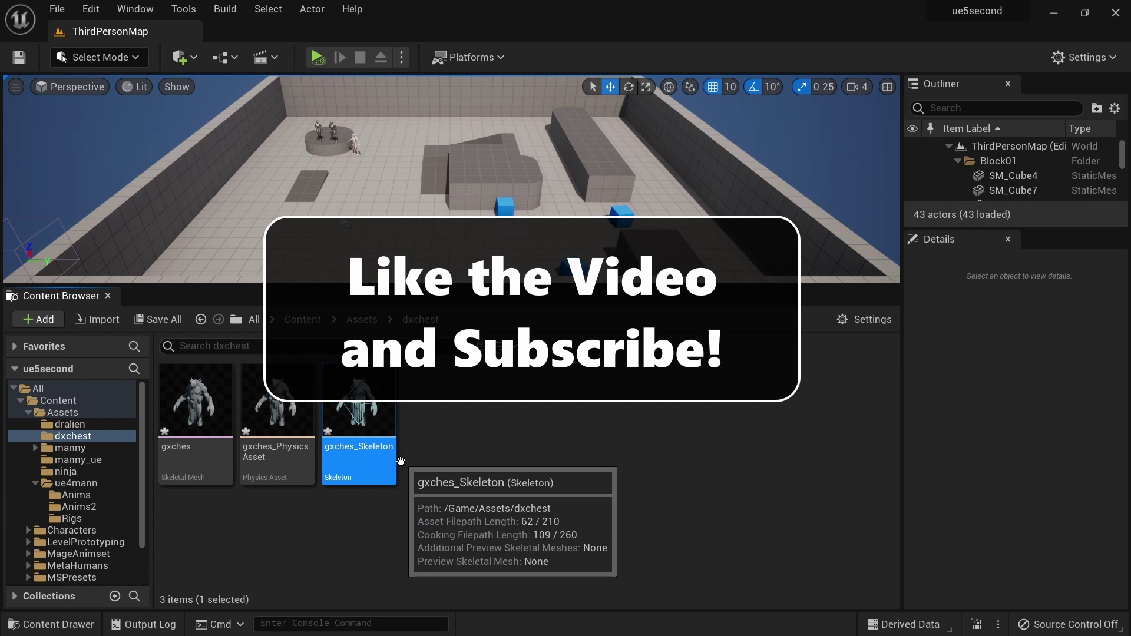
click(595, 586)
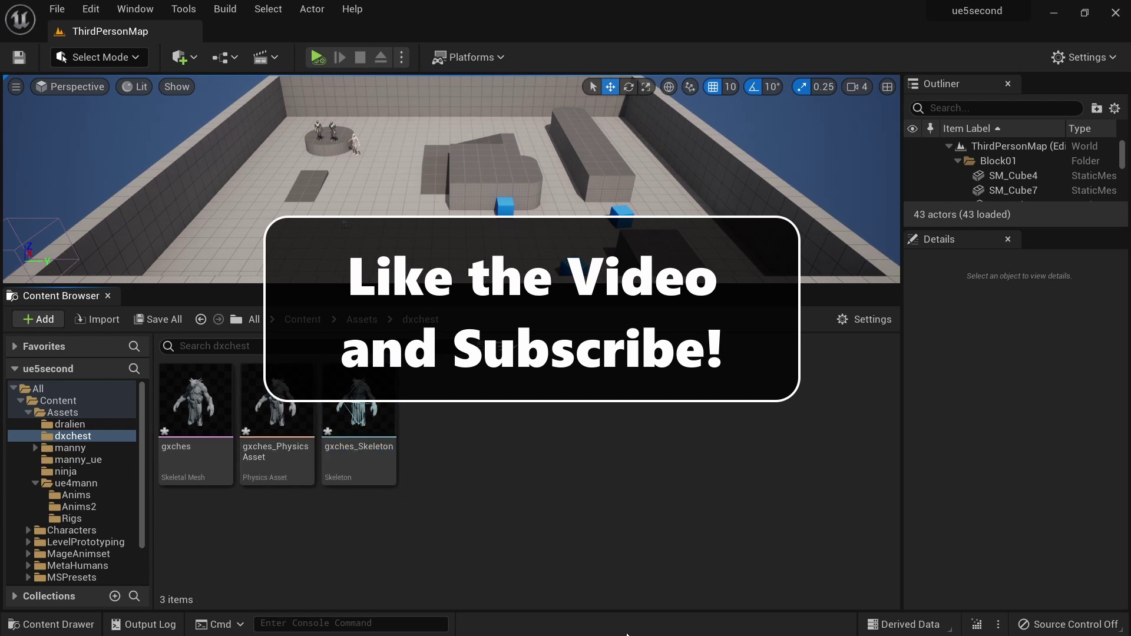